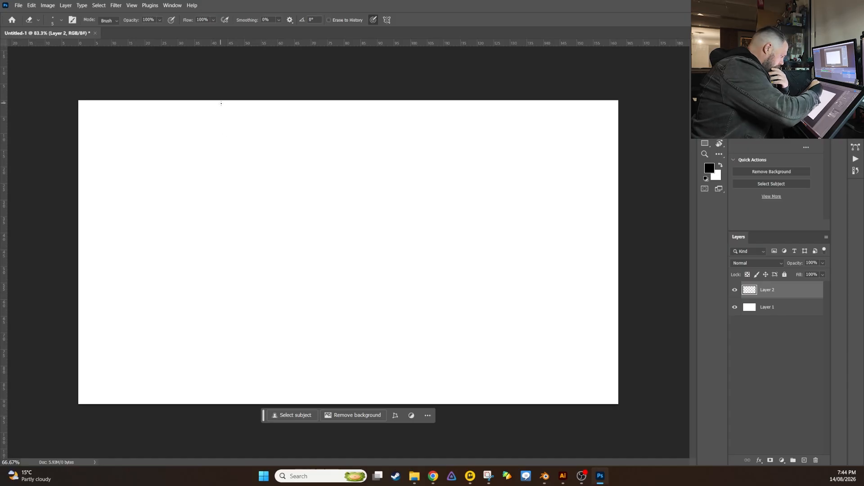
Step: Add a new layer and draw four vertical lines and one horizontal centre line to divide the canvas into ten cells
left_click(805, 460)
key("b")
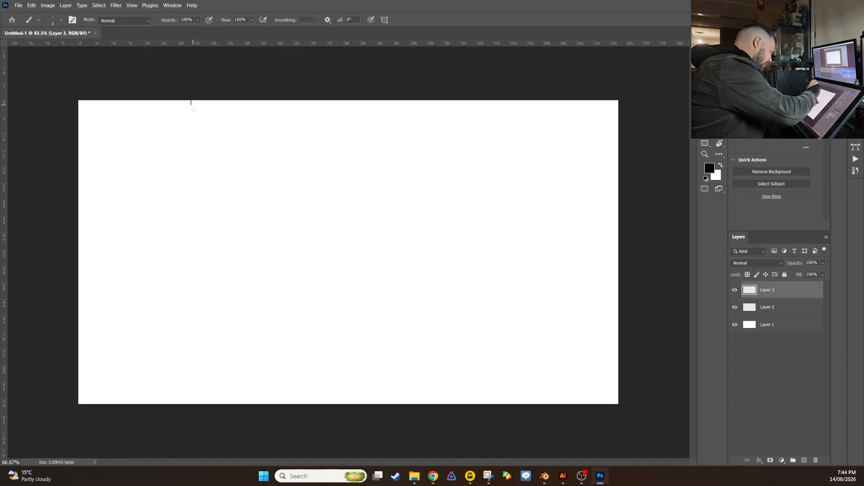
left_click_drag(191, 100, 191, 408, "shift")
left_click_drag(301, 98, 301, 407, "shift")
left_click_drag(411, 100, 411, 405, "shift")
left_click_drag(525, 100, 526, 406, "shift")
left_click_drag(78, 252, 618, 253, "shift")
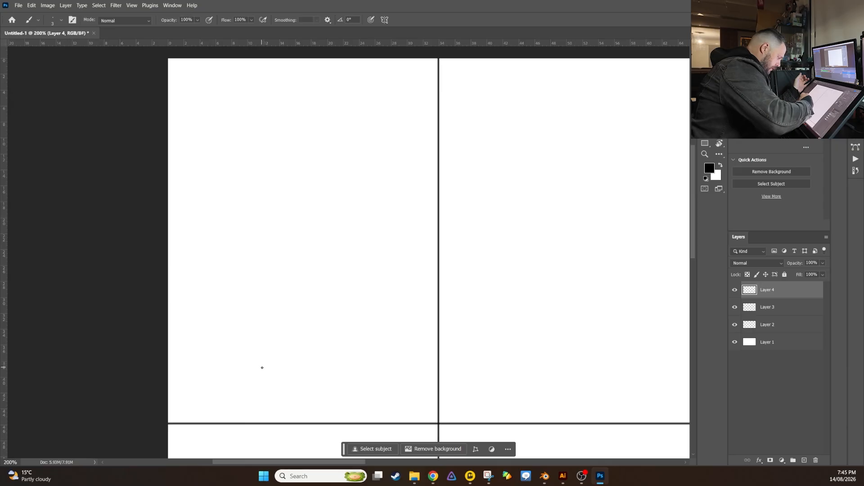
Step: On a new layer, sketch a tall faceted crystal standing on a round rocky base in the first upper cell
mouse_move(262, 367)
left_mouse_down()
mouse_move(241, 246)
mouse_move(303, 110)
mouse_move(352, 229)
mouse_move(302, 357)
left_mouse_up()
mouse_move(287, 358)
left_mouse_down()
mouse_move(288, 242)
mouse_move(305, 121)
left_mouse_up()
left_click_drag(242, 249, 248, 250)
mouse_move(250, 324)
left_mouse_down()
mouse_move(359, 336)
mouse_move(291, 330)
left_mouse_up()
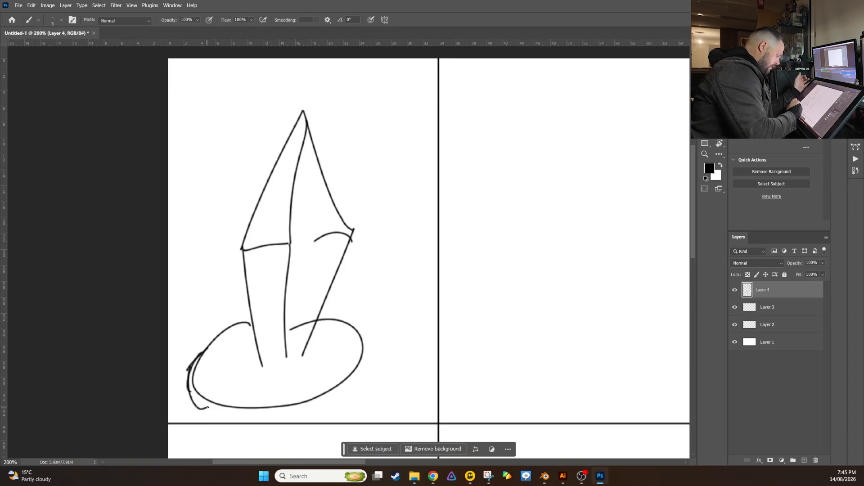
left_click_drag(207, 408, 319, 407)
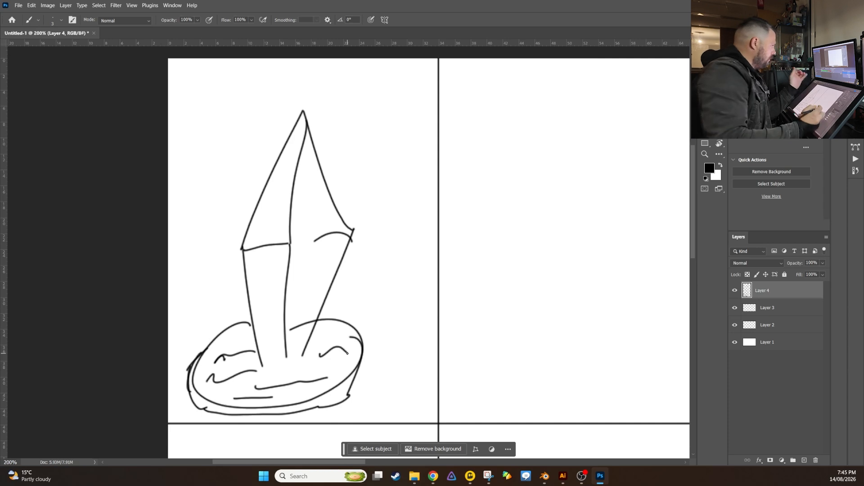
left_click_drag(295, 238, 355, 230)
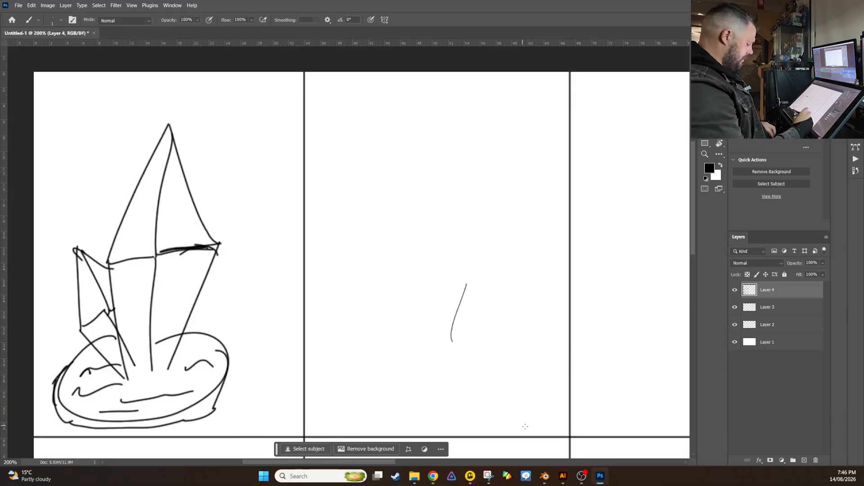
Step: Undo the stray stroke in the second upper cell and sketch a box-shaped cart body with a spoked wheel there
key("ctrl+z")
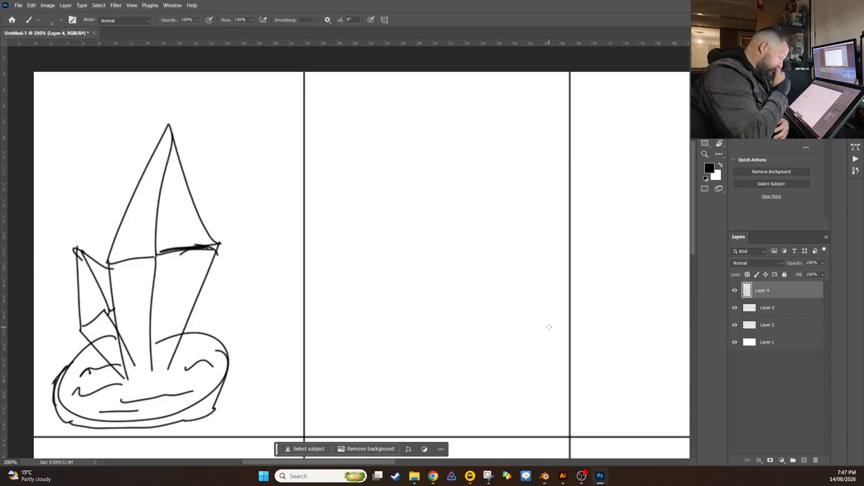
left_click_drag(399, 262, 398, 325)
left_click_drag(391, 258, 495, 211)
left_click_drag(398, 327, 513, 278)
left_click_drag(354, 222, 348, 277)
left_click_drag(358, 225, 456, 177)
left_click_drag(488, 246, 512, 237)
left_click_drag(484, 293, 470, 328)
left_click_drag(496, 286, 529, 288)
Step: Draw a slanted roof with support posts over the cart and place small crystals on its counter
left_click_drag(367, 156, 495, 111)
mouse_move(338, 136)
left_mouse_down()
mouse_move(366, 169)
mouse_move(460, 74)
left_mouse_up()
left_click_drag(478, 80, 508, 108)
left_click_drag(499, 108, 498, 226)
left_click_drag(349, 136, 355, 225)
left_click_drag(466, 110, 465, 173)
mouse_move(414, 200)
left_mouse_down()
mouse_move(486, 207)
mouse_move(418, 205)
left_mouse_up()
left_click_drag(437, 215, 416, 211)
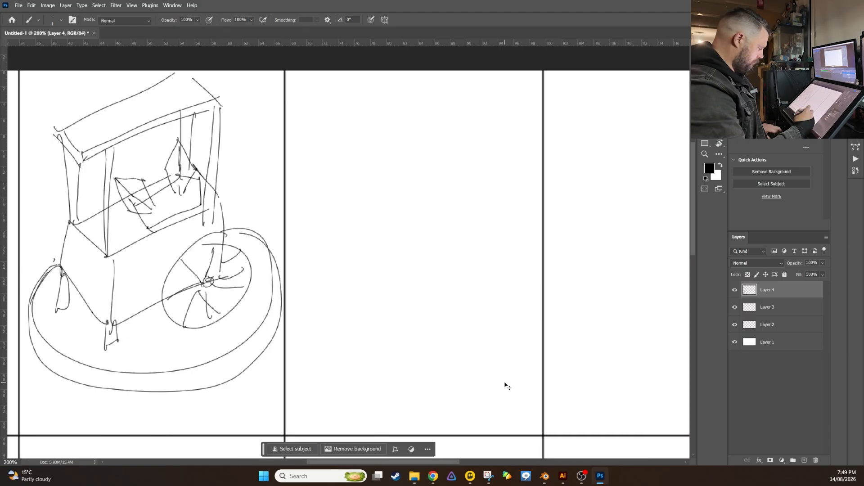
Step: Sketch two upright pillars with a wide horizontal slab across them in the third upper cell
left_click_drag(354, 362, 356, 362)
left_click_drag(313, 359, 312, 254)
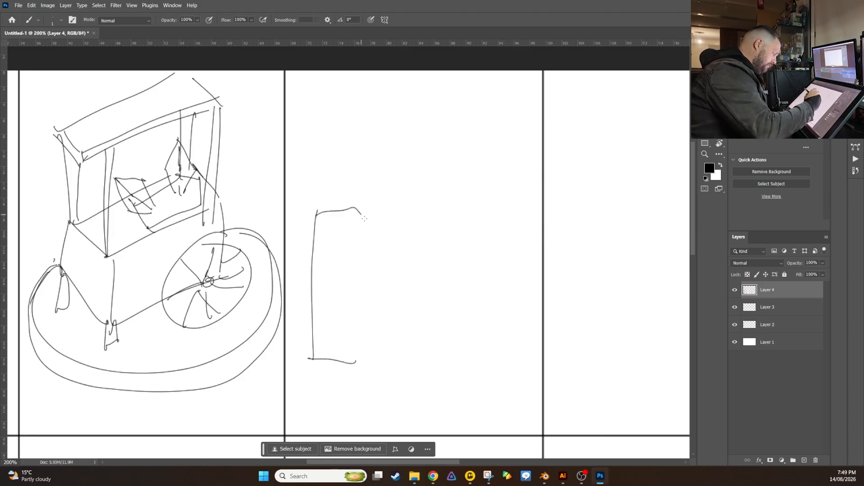
left_click_drag(365, 219, 362, 374)
mouse_move(510, 342)
left_mouse_down()
mouse_move(447, 240)
mouse_move(451, 370)
left_mouse_up()
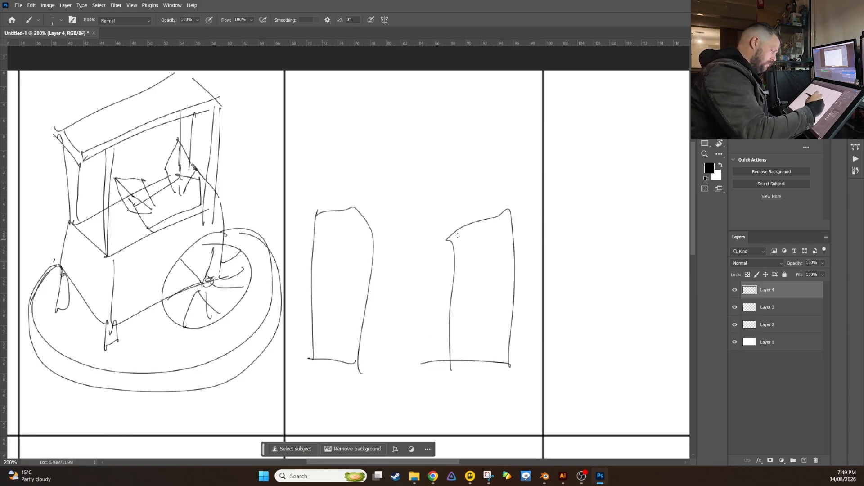
mouse_move(301, 151)
left_mouse_down()
mouse_move(417, 216)
mouse_move(518, 159)
mouse_move(294, 159)
left_mouse_up()
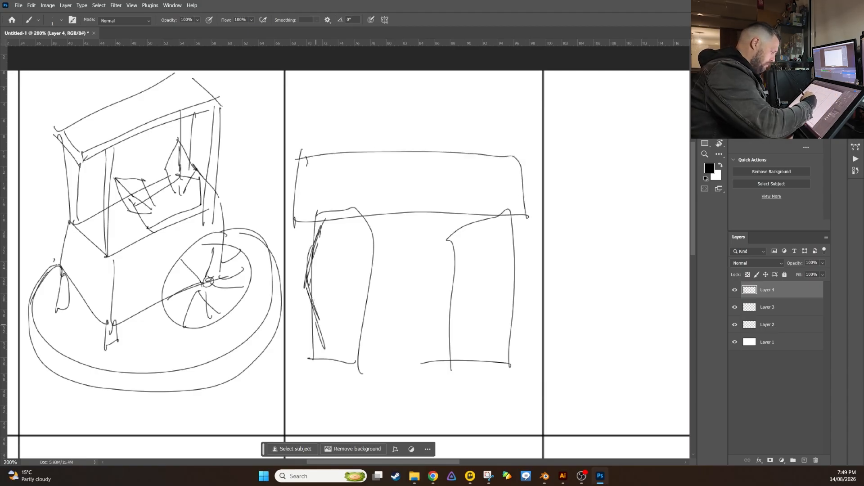
Step: Rework both pillars into crystals by adding angled outer edges and inner facet lines
left_click_drag(343, 261, 367, 284)
left_click_drag(464, 220, 451, 282)
left_click_drag(500, 220, 520, 288)
left_click_drag(513, 234, 486, 360)
left_click_drag(473, 227, 473, 372)
Step: Reinforce the slab's outline and add facet lines to the slab and both crystal pillars
left_click_drag(293, 221, 446, 219)
mouse_move(446, 219)
left_mouse_down()
mouse_move(520, 152)
mouse_move(306, 157)
left_mouse_up()
left_click_drag(320, 180, 471, 191)
left_click_drag(506, 187, 486, 211)
left_click_drag(446, 153, 423, 185)
left_click_drag(311, 329, 479, 330)
left_click_drag(448, 331, 336, 338)
Step: Sketch a large leaning crystal with an angular lower end on a ground line in the fourth upper cell
key("ctrl+minus")
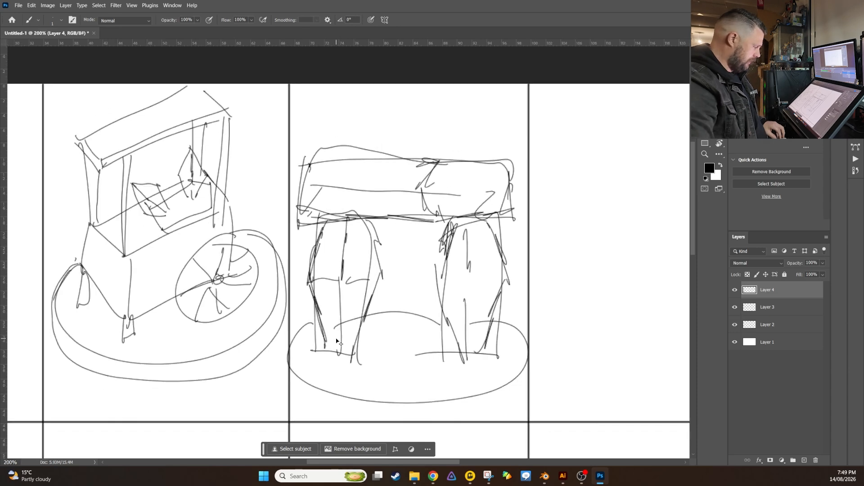
key("ctrl+plus")
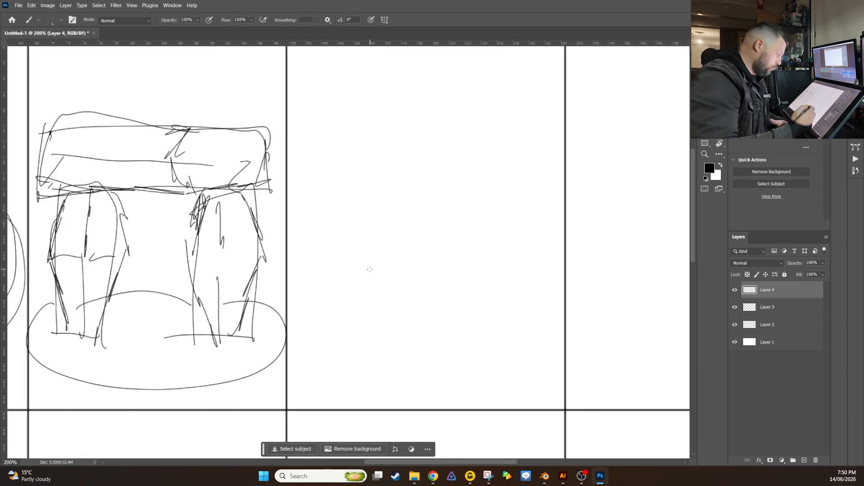
left_click_drag(466, 248, 466, 286)
mouse_move(374, 315)
left_mouse_down()
mouse_move(353, 288)
mouse_move(333, 106)
left_mouse_up()
left_click_drag(472, 243, 372, 107)
left_click_drag(334, 301, 499, 282)
left_click_drag(329, 297, 511, 300)
key("e")
key("b")
left_click_drag(349, 276, 378, 294)
left_click_drag(480, 256, 449, 296)
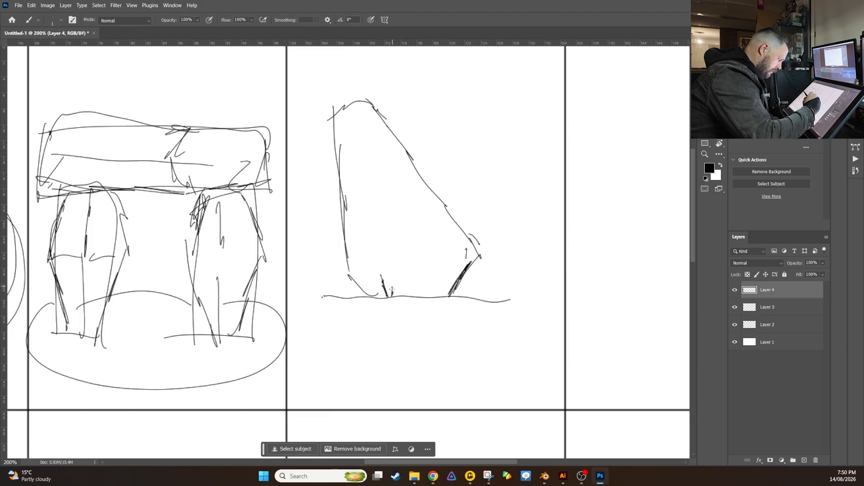
Step: Draw a dark doorway flanked by small crystals at the foot of the leaning crystal and add its inner facet edges
mouse_move(413, 268)
left_mouse_down()
mouse_move(407, 281)
mouse_move(387, 279)
left_mouse_up()
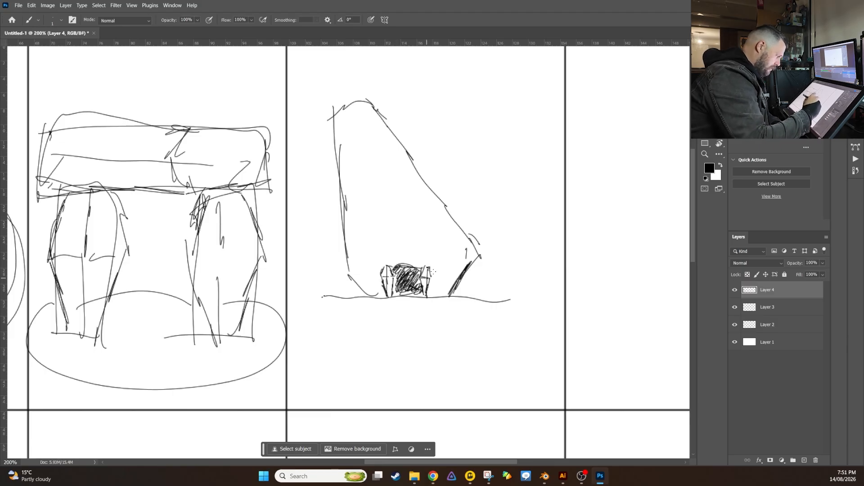
left_click_drag(355, 113, 395, 233)
left_click_drag(392, 239, 349, 271)
left_click_drag(396, 234, 473, 243)
Step: Draw a rectangular sign across the leaning crystal and letter it "Crystal Hut"
left_click_drag(375, 187, 375, 207)
left_click_drag(375, 186, 475, 188)
left_click_drag(475, 187, 474, 210)
mouse_move(373, 208)
left_mouse_down()
mouse_move(478, 211)
mouse_move(385, 197)
left_mouse_up()
key("e")
key("b")
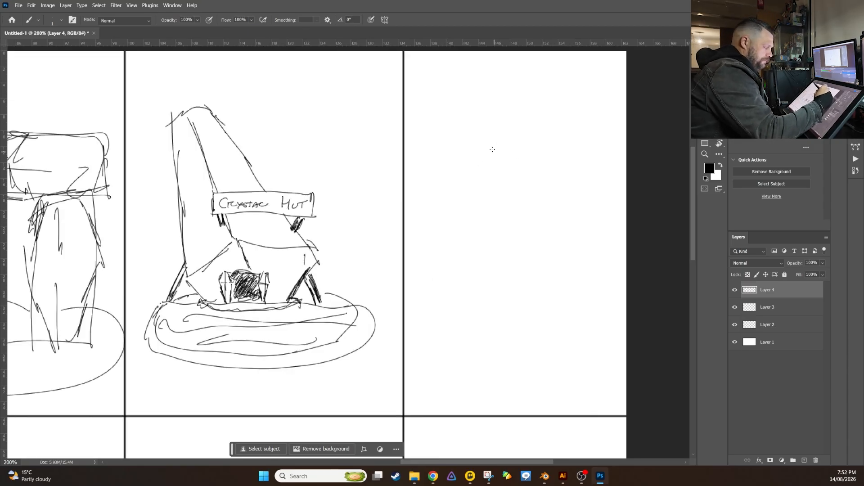
Step: Sketch a faceted crystal with a flat top, tapering body and riveted band around its middle in the last upper cell
left_click_drag(464, 198, 482, 336)
left_click_drag(584, 207, 546, 342)
left_click_drag(482, 336, 556, 335)
left_click_drag(522, 149, 524, 193)
mouse_move(532, 190)
left_mouse_down()
mouse_move(585, 208)
mouse_move(511, 347)
left_mouse_up()
left_click_drag(462, 198, 516, 187)
mouse_move(462, 229)
left_mouse_down()
mouse_move(585, 232)
mouse_move(464, 235)
left_mouse_up()
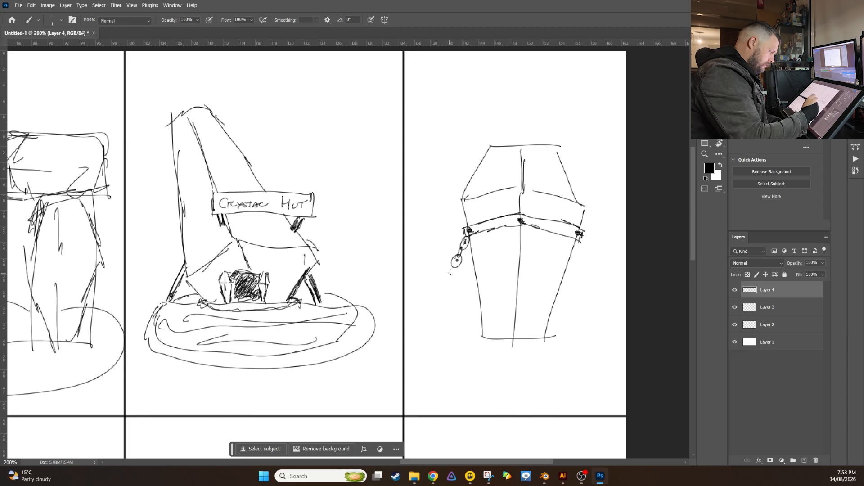
Step: Draw chain guide lines from both ends of the band down to a ground line below the crystal
left_click_drag(579, 240, 625, 349)
left_click_drag(469, 233, 427, 353)
left_click_drag(459, 254, 430, 354)
left_click_drag(418, 358, 627, 359)
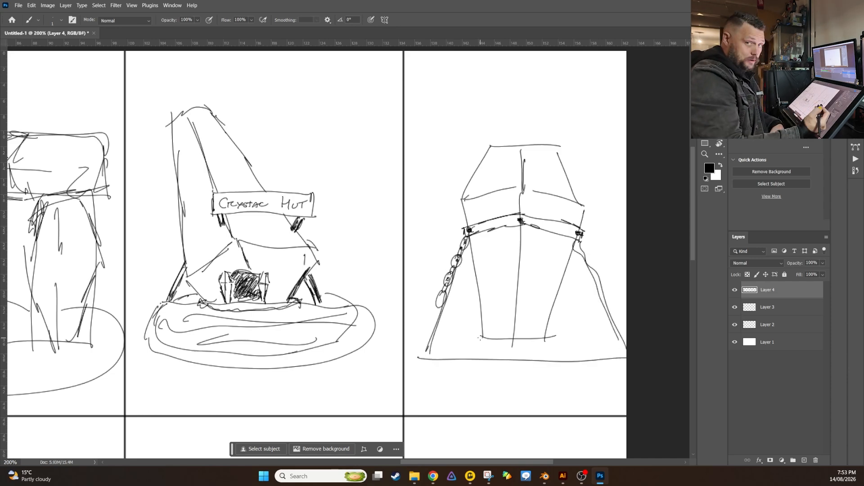
Step: Add energy lines between the floating crystal and the ground and draw links along both chains
left_click_drag(495, 342, 511, 360)
left_click_drag(511, 346, 527, 358)
left_click_drag(550, 337, 568, 365)
left_click_drag(576, 243, 606, 311)
left_click_drag(603, 311, 623, 362)
mouse_move(444, 305)
left_mouse_down()
mouse_move(428, 337)
mouse_move(471, 356)
left_mouse_up()
Step: Touch up the energy lines beneath the floating crystal and darken its lower edge
left_click(719, 100)
left_click_drag(499, 345, 513, 351)
left_click_drag(555, 342, 567, 353)
left_click(705, 89)
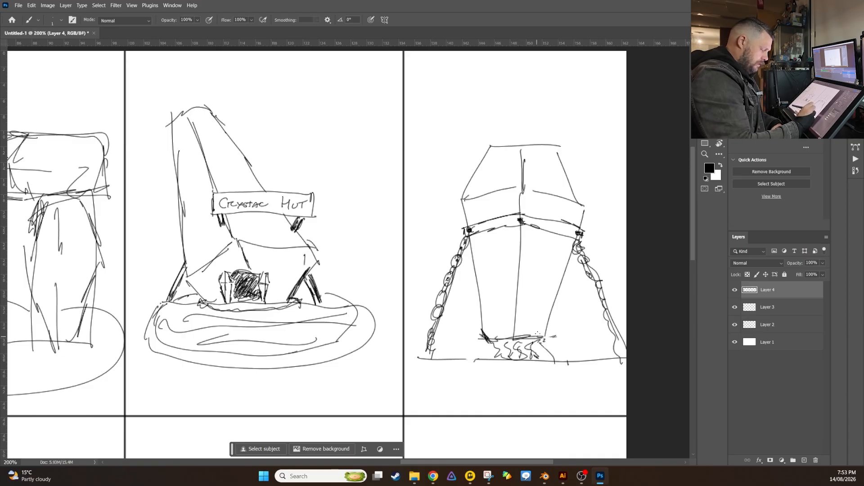
left_click_drag(542, 335, 546, 331)
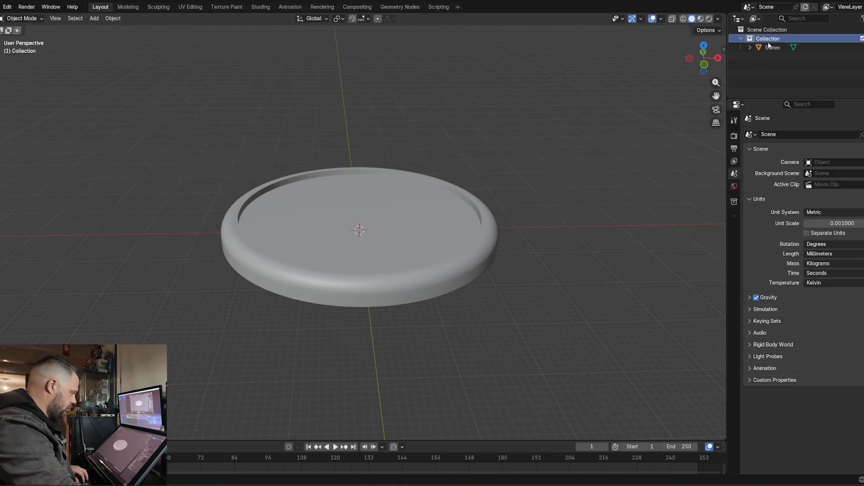
Step: In Blender, add an 8-vertex cylinder at the centre of the 50mm base and scale it up
left_click(455, 226)
middle_click_drag(507, 238, 459, 253)
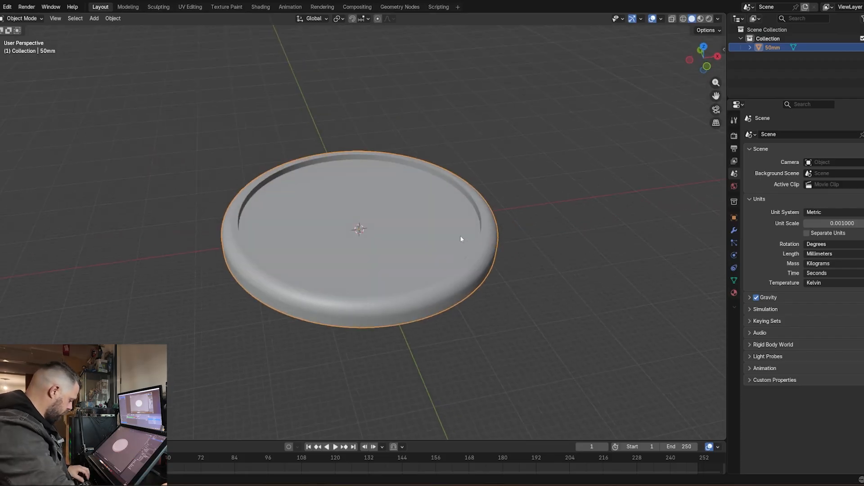
key("shift+a")
mouse_move(469, 241)
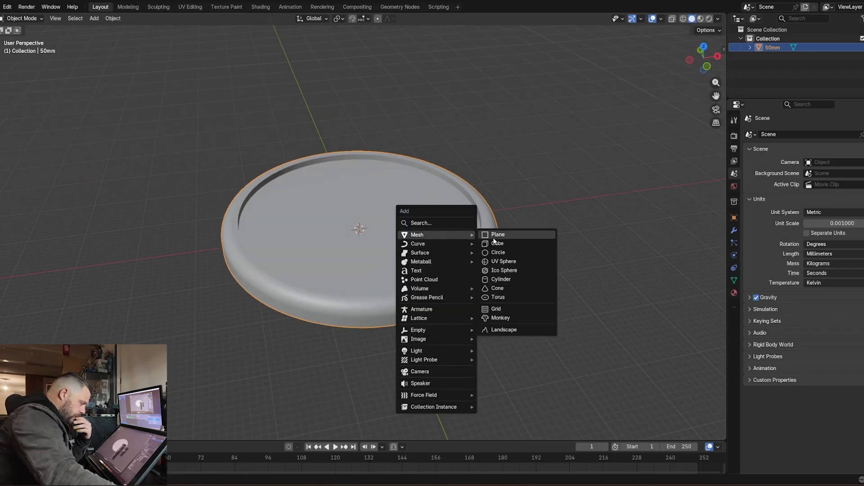
left_click(500, 276)
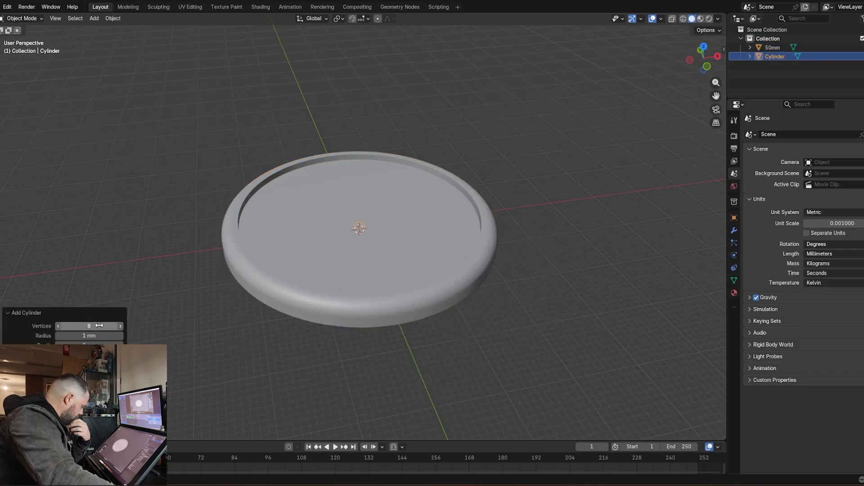
key("s")
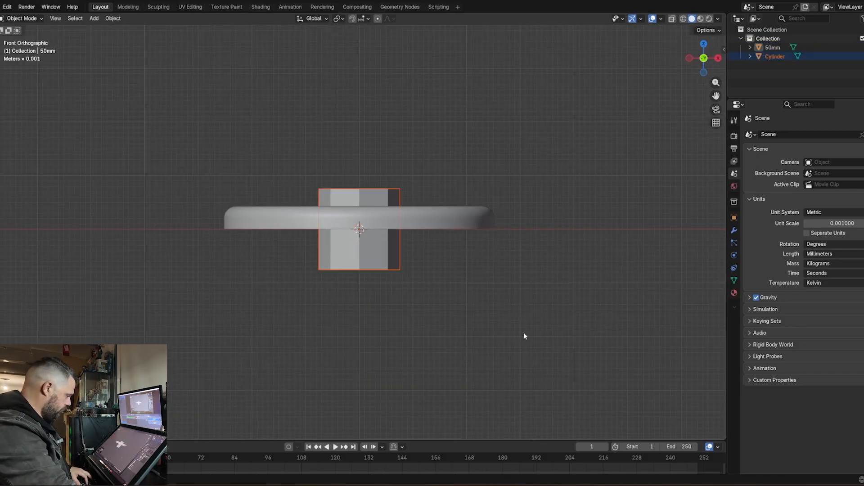
Step: Raise the cylinder vertically until it floats above the 50mm base
key("g")
key("z")
left_click(648, 221)
key("g")
middle_click_drag(505, 218, 534, 342, "shift")
key("z")
left_click(531, 288)
Step: With X-ray on, scale the cylinder's upper vertices, extrude them upward and narrow the new ring into a tapered crystal top
key("Tab")
left_click_drag(311, 173, 485, 224)
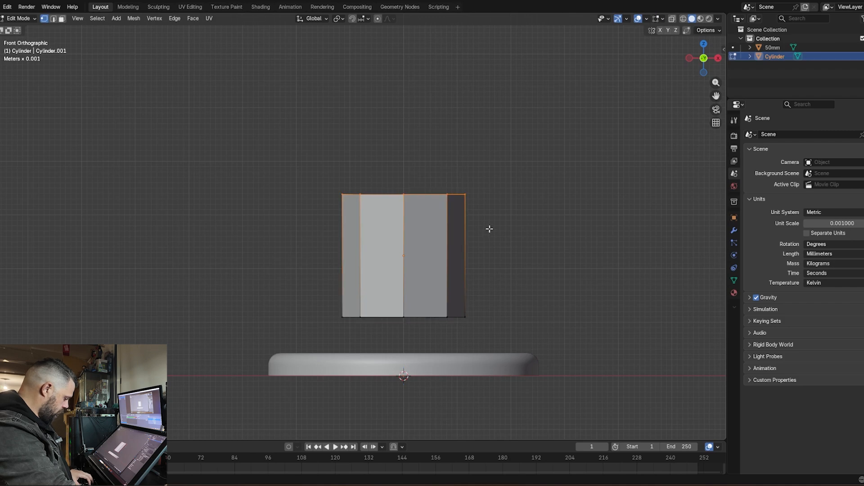
key("s")
key("e")
key("s")
key("alt+z")
key("s")
middle_click_drag(504, 302, 409, 320)
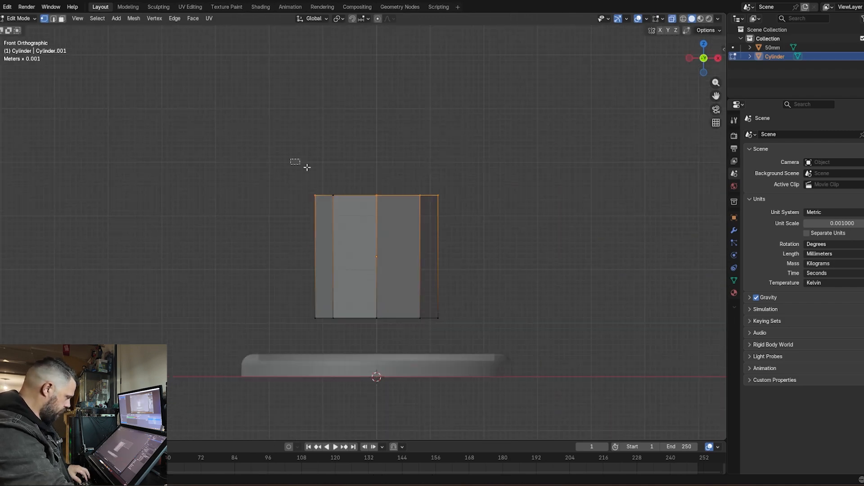
key("s")
key("a")
key("s")
Step: Bevel the cylinder's lower end and move and scale its vertex rings so the crystal body tapers downward
left_click_drag(450, 322, 311, 279)
key("ctrl+b")
left_click_drag(437, 296, 285, 255)
key("g")
key("z")
left_click(567, 297)
key("s")
key("g")
key("shift+z")
left_click(592, 309)
Step: Bevel the crystal's top edges and the ring of edges at its widest point
left_click_drag(478, 123, 312, 58)
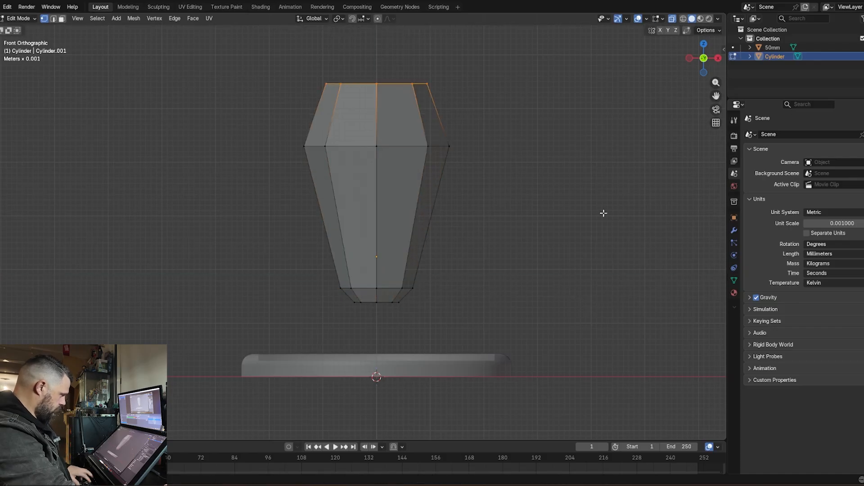
key("ctrl+b")
left_click_drag(482, 169, 289, 129)
key("ctrl+b")
key("Tab")
scroll(499, 241, "down", 3)
middle_click_drag(499, 241, 458, 253)
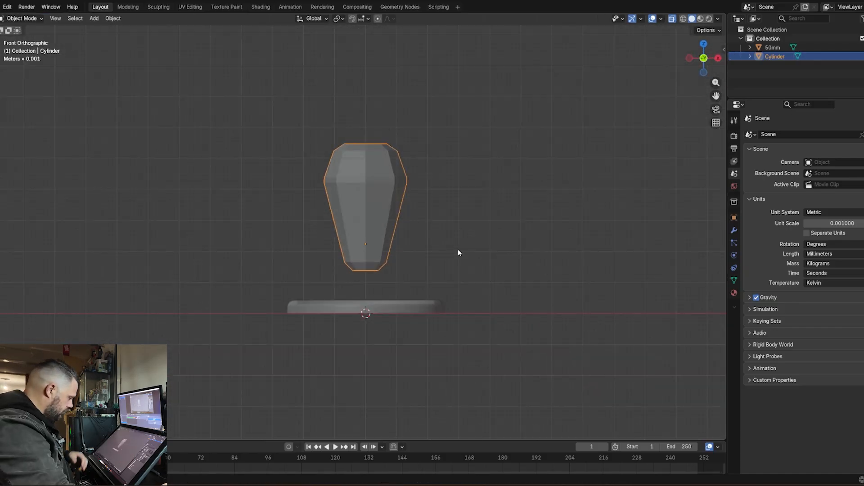
scroll(458, 253, "up", 3)
Step: Turn off X-ray and hide both the 50mm base and the crystal
left_click(475, 275)
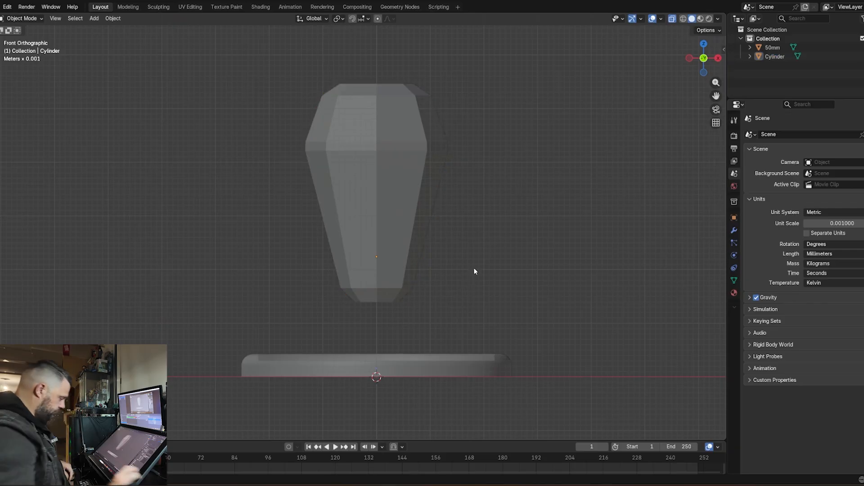
key("alt+z")
left_click(506, 362)
scroll(518, 357, "up", 1)
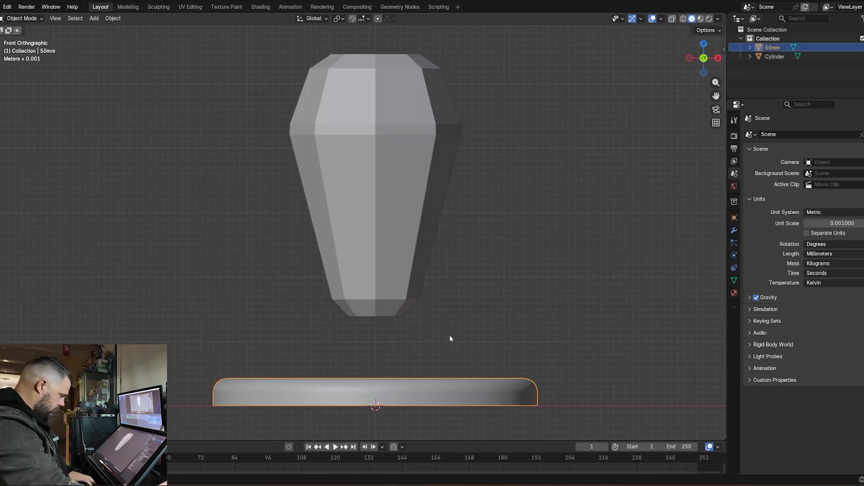
key("h")
left_click(385, 259)
key("h")
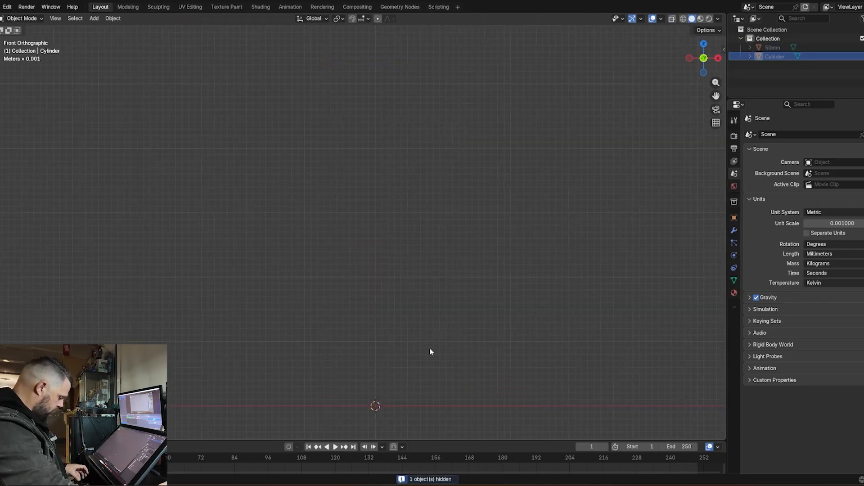
Step: Add a torus and adjust its dimensions into a thicker ring, viewed from above
key("shift+a")
mouse_move(407, 302)
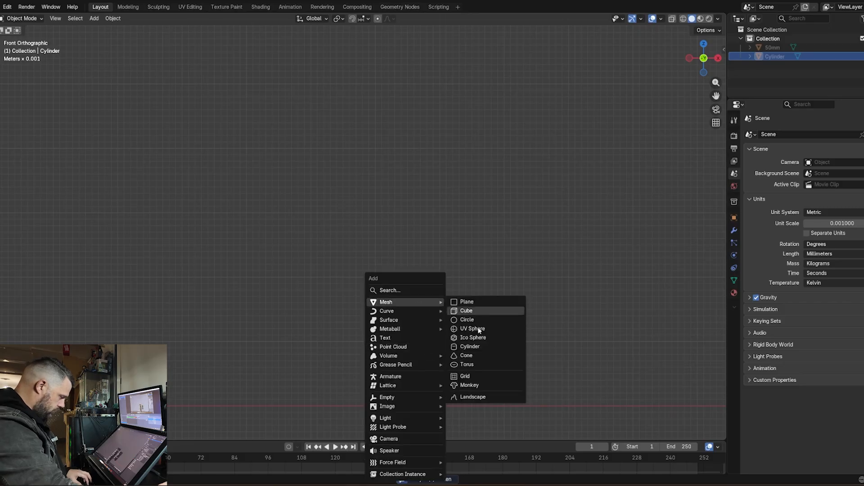
left_click(483, 363)
key("KP_7")
scroll(412, 378, "up", 7)
middle_click_drag(410, 361, 383, 108, "shift")
scroll(460, 262, "up", 6)
middle_click_drag(460, 262, 457, 281, "shift")
left_click_drag(89, 343, 109, 342)
left_click_drag(89, 352, 108, 352)
Step: Select the vertices of the torus's negative-X half with X-ray on and delete them
key("Tab")
key("alt+z")
left_click_drag(204, 57, 383, 405)
key("x")
key("v")
Step: Add a Mirror modifier to the half torus on the X axis with Clipping enabled
left_click(734, 230)
left_click(792, 135)
type("s")
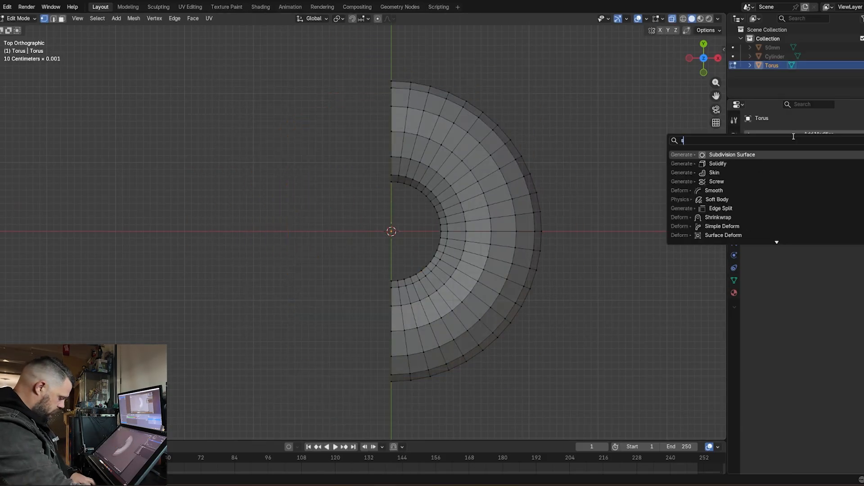
key("Return")
left_click(804, 204)
Step: Move the half ring's curved-end vertices outward along X to stretch the torus into an oval chain link
scroll(666, 352, "down", 2)
left_click_drag(703, 378, 312, 101)
key("g")
key("x")
left_click(589, 271)
key("Tab")
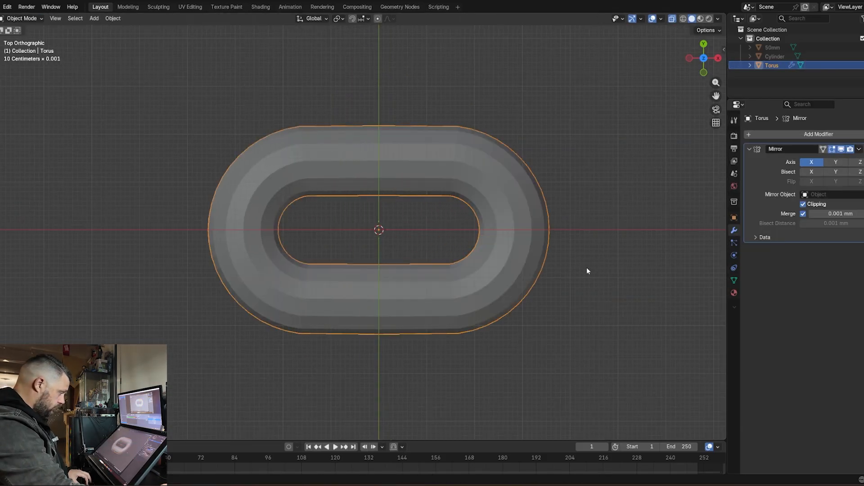
Step: Turn off X-ray and smooth the link with a Subdivision Surface modifier at viewport level 3
key("alt+z")
middle_click_drag(588, 271, 595, 198)
left_click(819, 134)
type("sub")
key("Return")
Step: Bring back the crystal and base, and place the scaled-down upright link beside the crystal's widest part
key("KP_7")
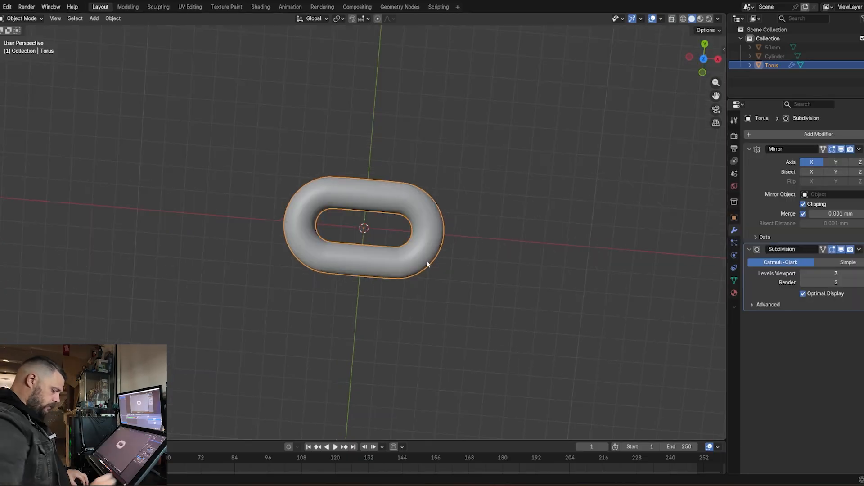
key("KP_1")
scroll(431, 204, "down", 6)
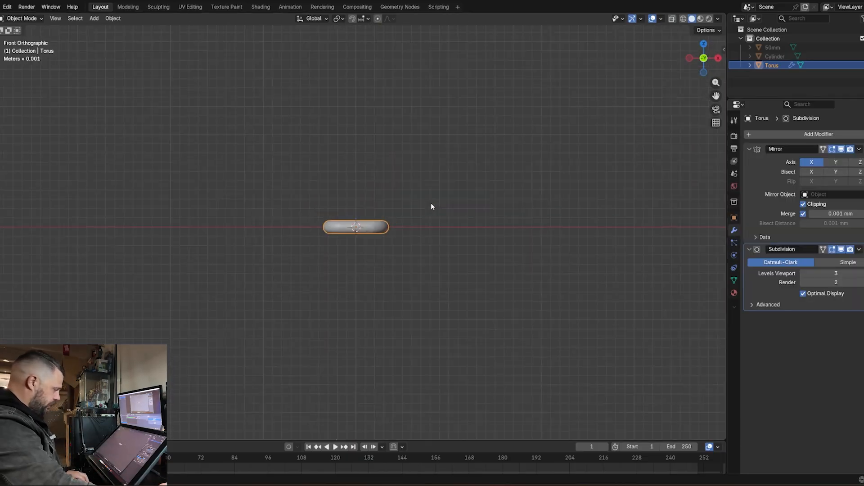
key("KP_Divide")
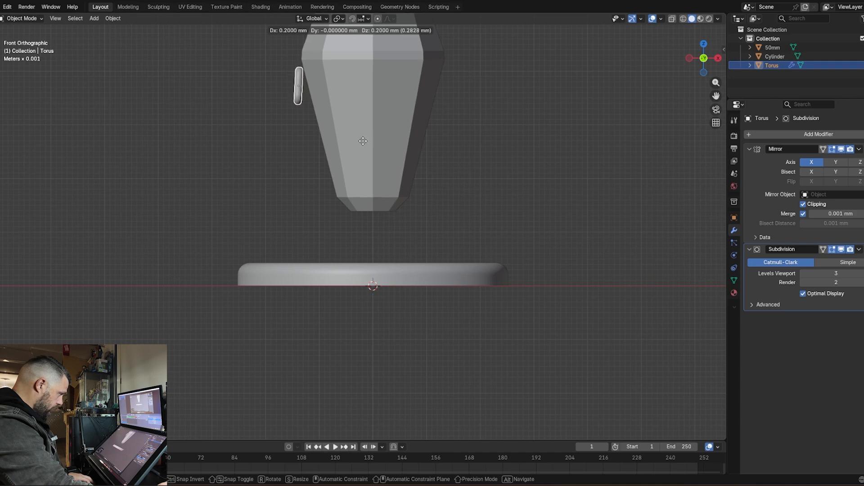
left_click(364, 141)
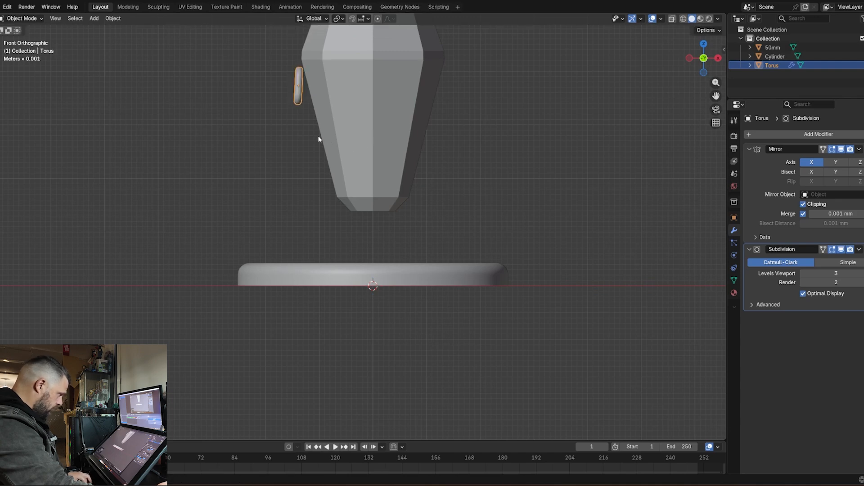
Step: Duplicate the link downward toward the base, rotating the copies so the row bends outward at its lower end
key("shift+d")
key("shift+d")
left_click(334, 233)
key("shift+d")
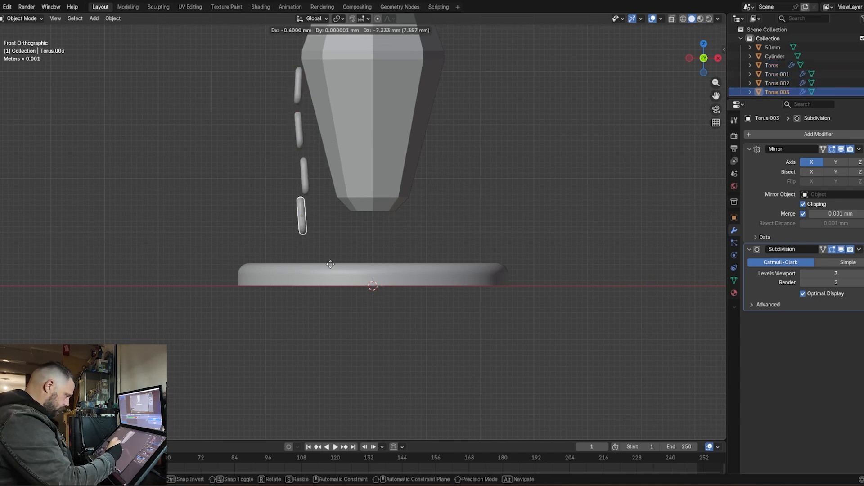
left_click(331, 275)
key("r")
left_click(371, 284)
key("shift+d")
left_click(381, 282)
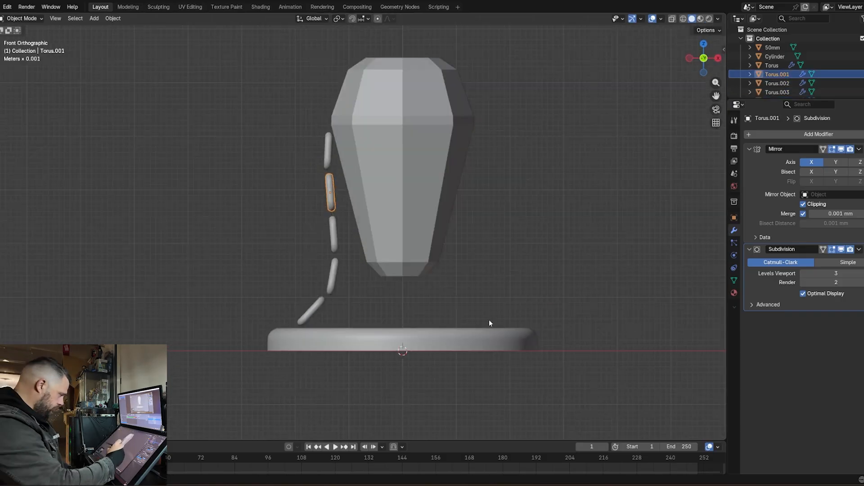
Step: Fill the gaps with link copies turned 90° and adjust the links' positions so they interlock from crystal to base
key("g")
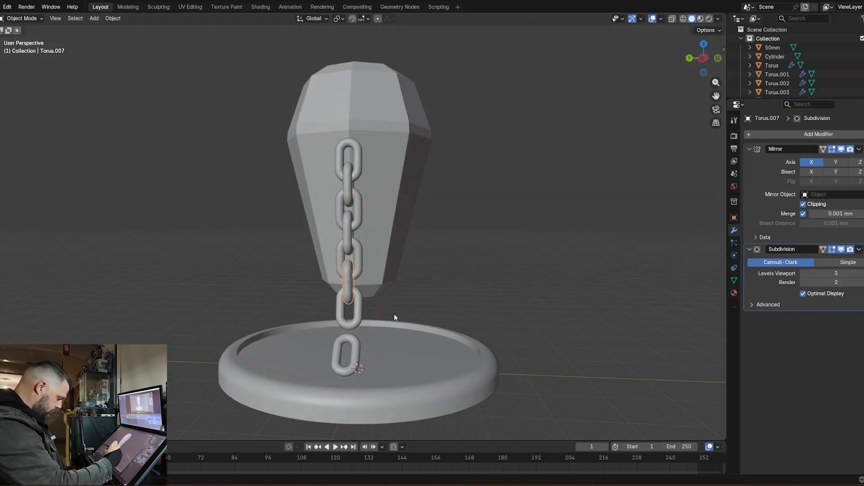
key("KP_1")
left_click(350, 232)
key("g")
left_click(451, 261)
left_click(351, 157)
key("g")
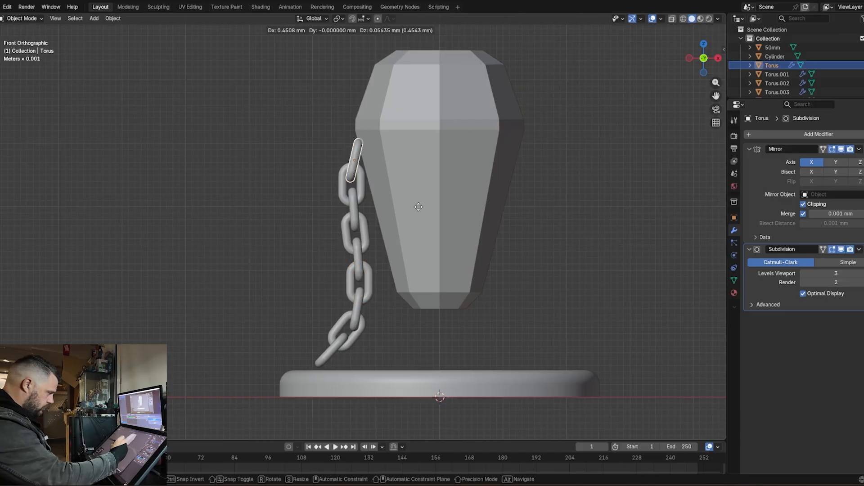
left_click(419, 207)
Step: Join the links into one chain and mirror it on X using the crystal as the mirror object
key("ctrl+j")
left_click(803, 134)
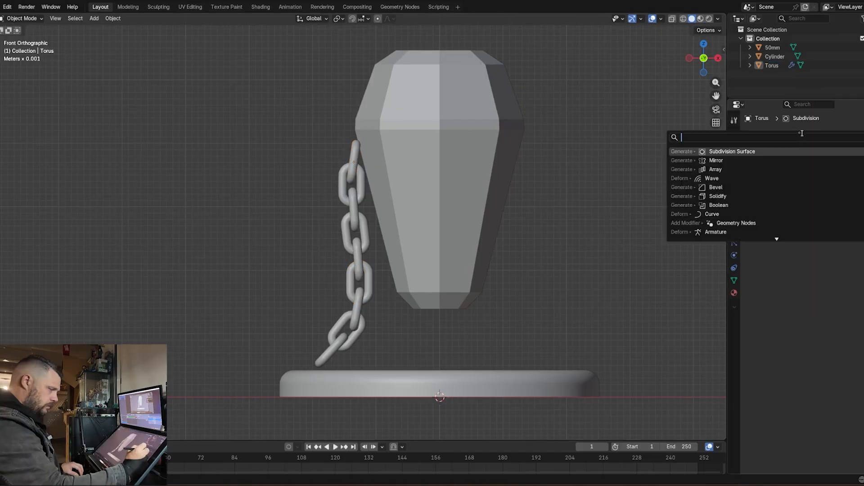
left_click(753, 163)
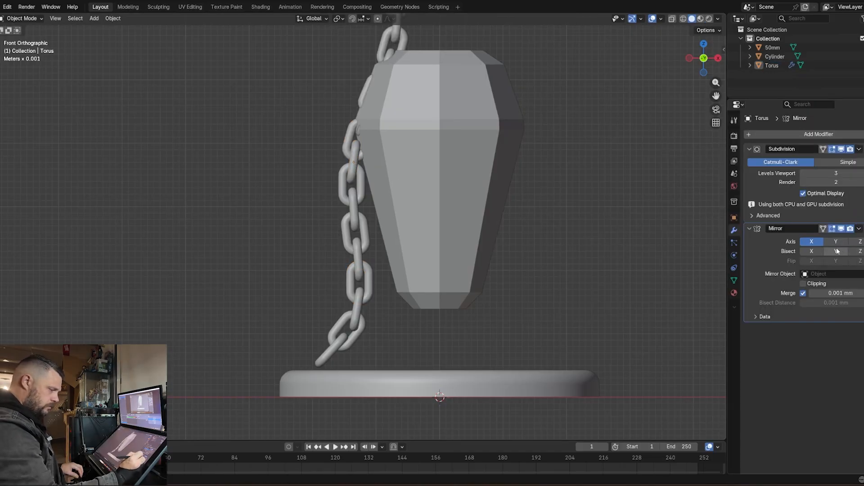
key("e")
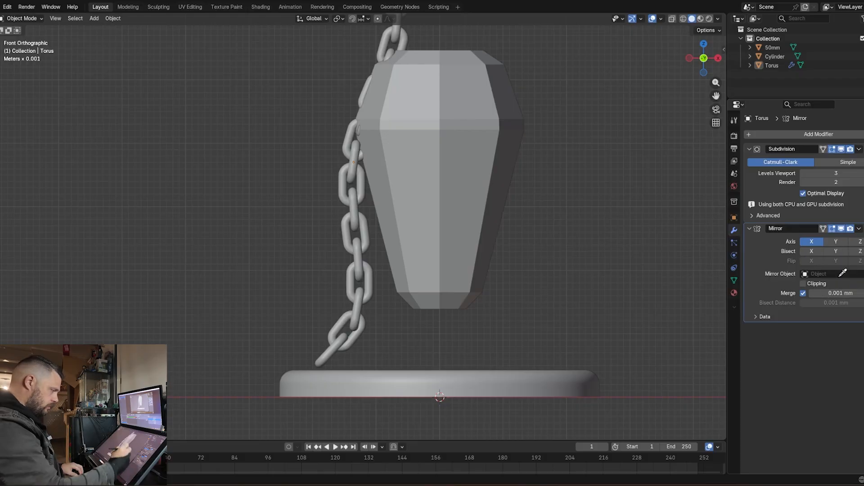
left_click(449, 165)
middle_click_drag(632, 306, 636, 337)
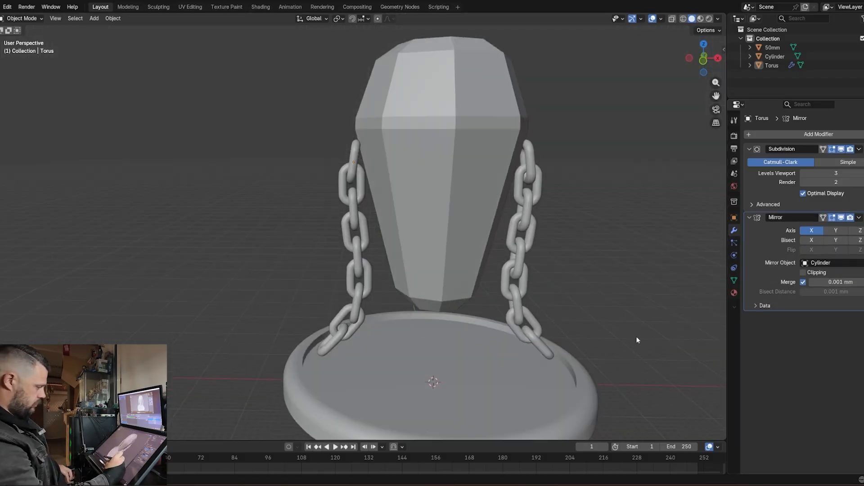
Step: Rotate a copy of the chain 90° about the 3D cursor, mirror it on Y only, and reset the pivot to Median Point
type("r")
type("90")
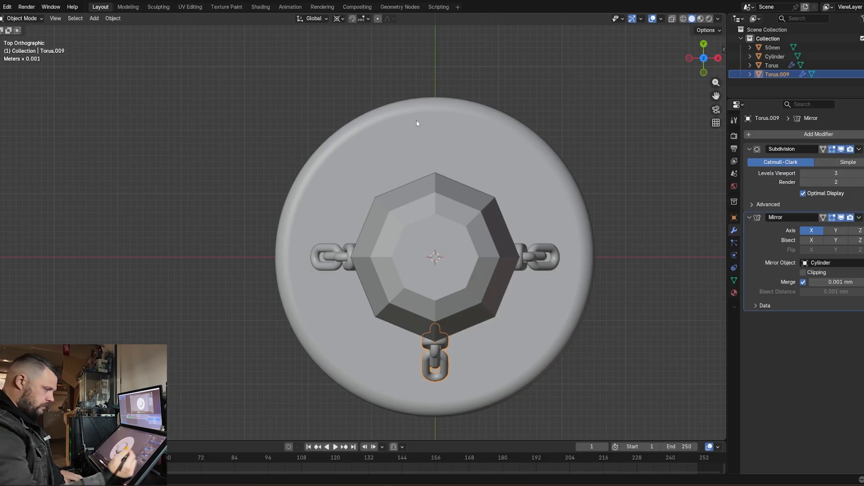
left_click(812, 230)
left_click(836, 230)
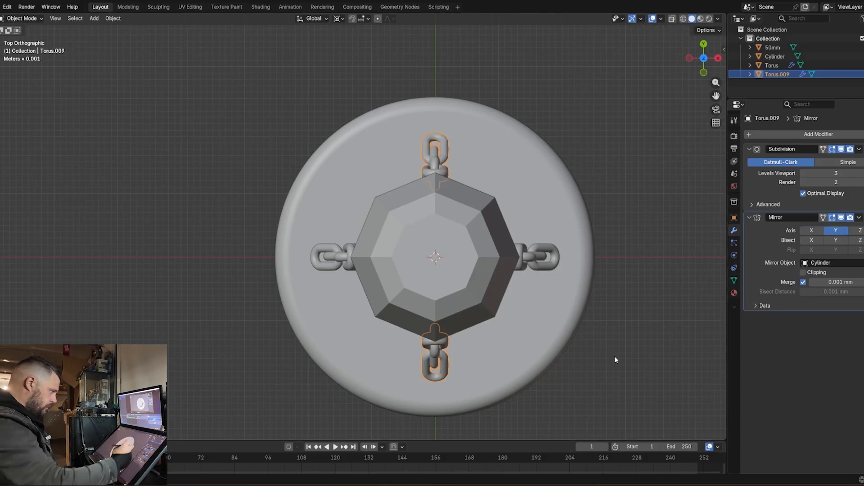
left_click(339, 19)
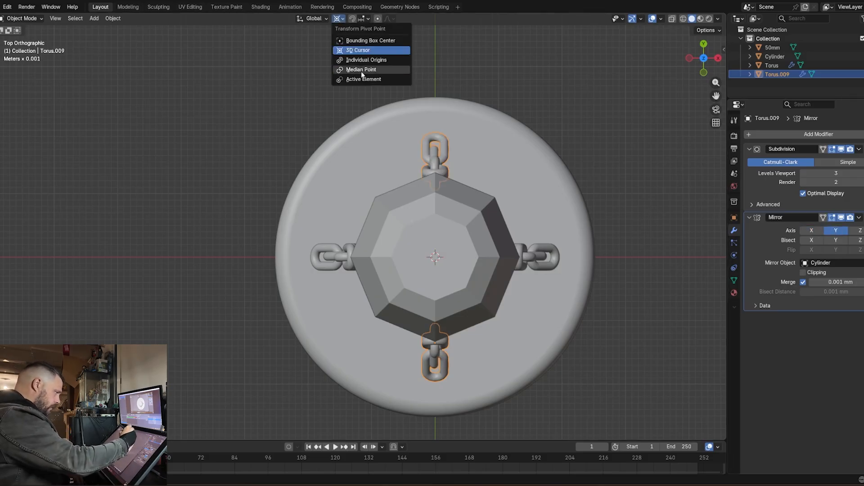
middle_click_drag(549, 182, 595, 371)
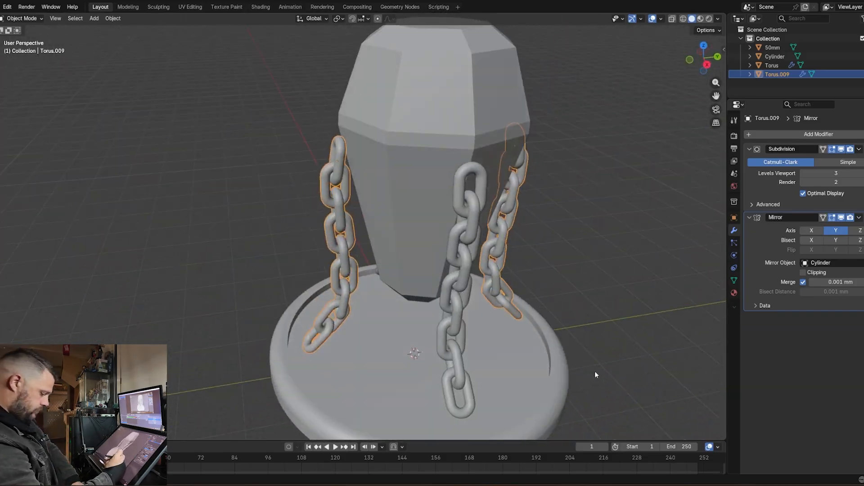
Step: Duplicate the crystal in place from the front view
key("KP_5")
key("KP_1")
left_click(512, 189)
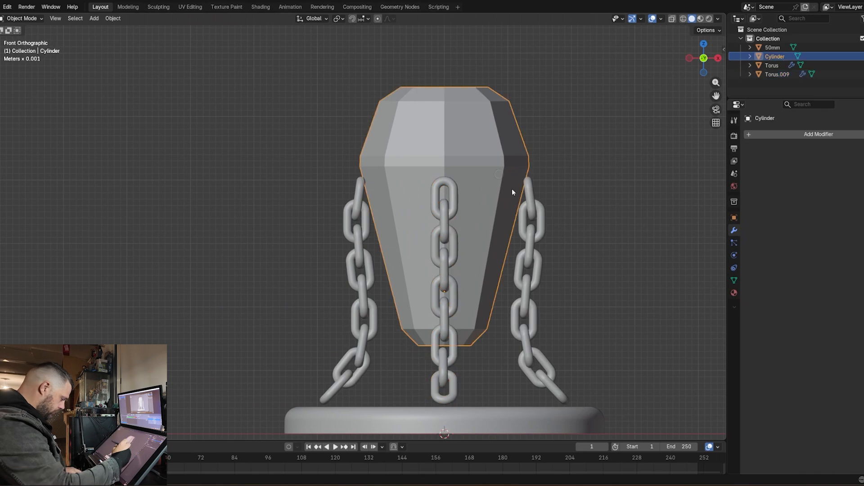
key("shift+d")
key("Escape")
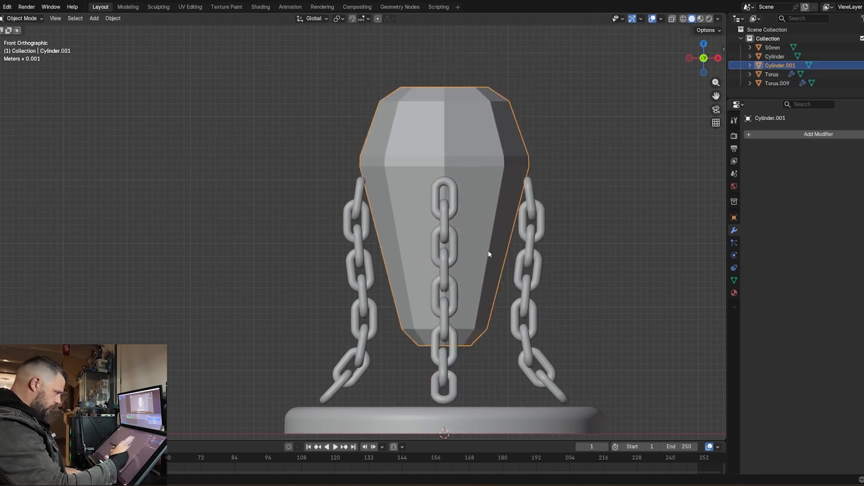
Step: Reduce the duplicate crystal to a narrow band at the chains' upper ends and scale it outward about 1.07, excluding Z
key("Tab")
key("alt+z")
key("s")
key("shift+z")
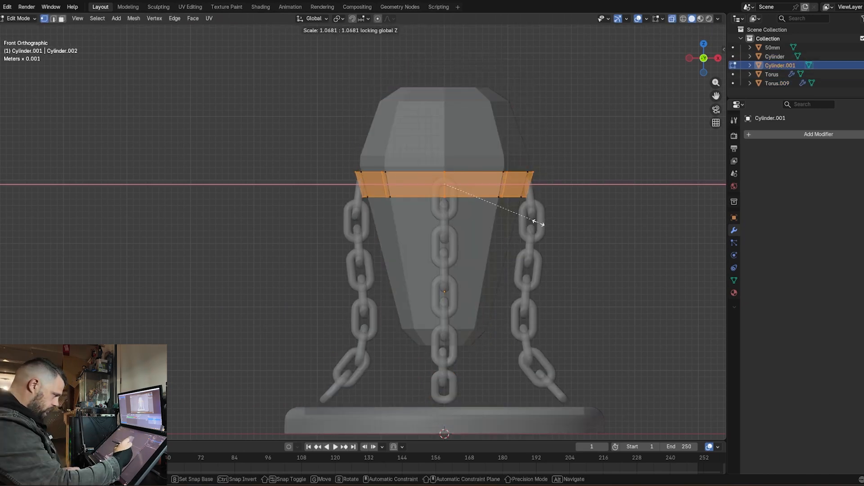
left_click(536, 223)
middle_click_drag(564, 216, 541, 214)
key("alt+z")
key("Tab")
mouse_move(602, 260)
middle_mouse_down()
mouse_move(540, 242)
mouse_move(603, 205)
mouse_move(636, 225)
mouse_move(599, 265)
middle_mouse_up()
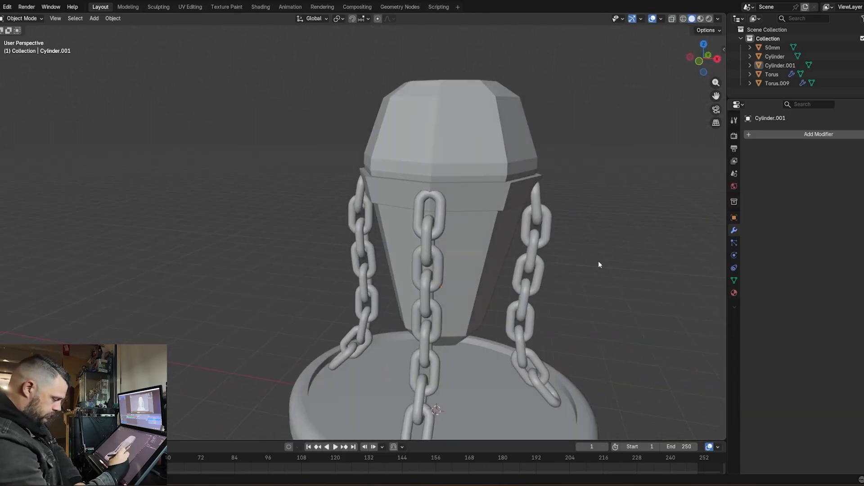
Step: Add a cube, enlarge it, and raise it along Z so it rises out of the base's top
key("KP_1")
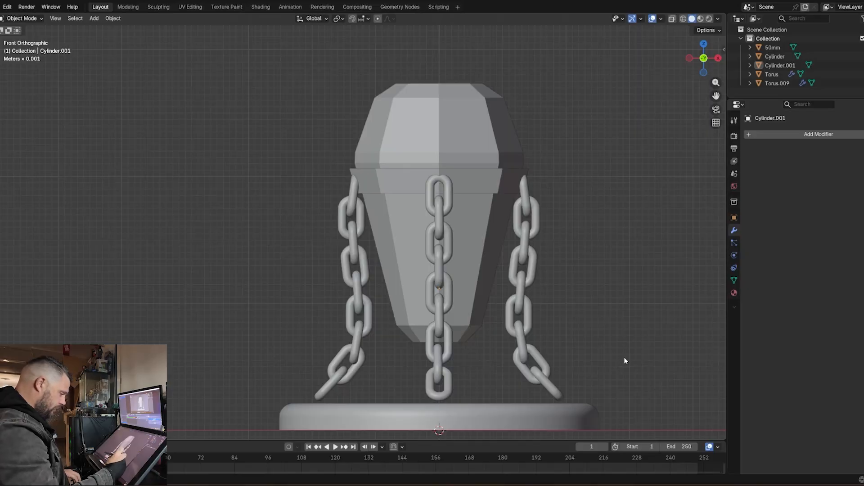
key("shift+a")
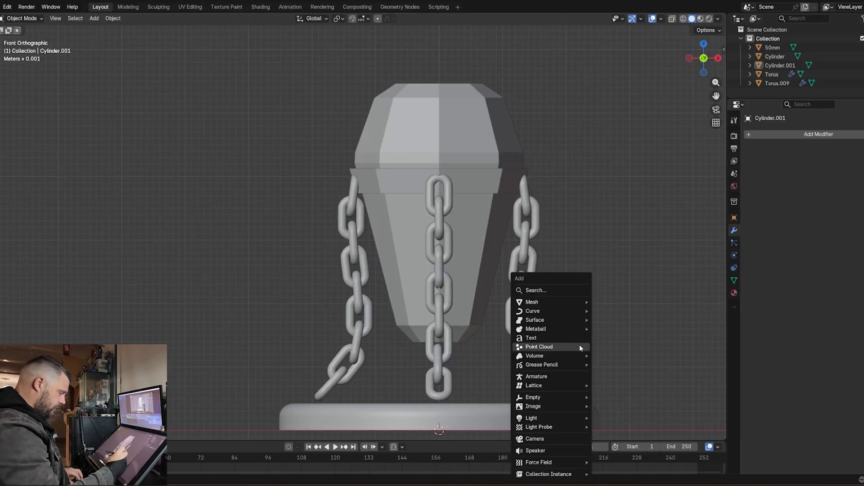
left_click(626, 310)
middle_click_drag(562, 377, 569, 350, "shift")
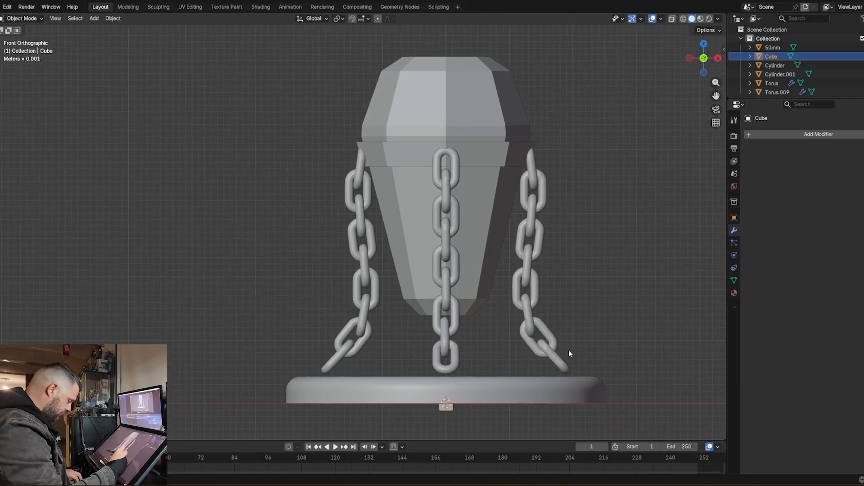
key("s")
left_click(580, 387)
key("g")
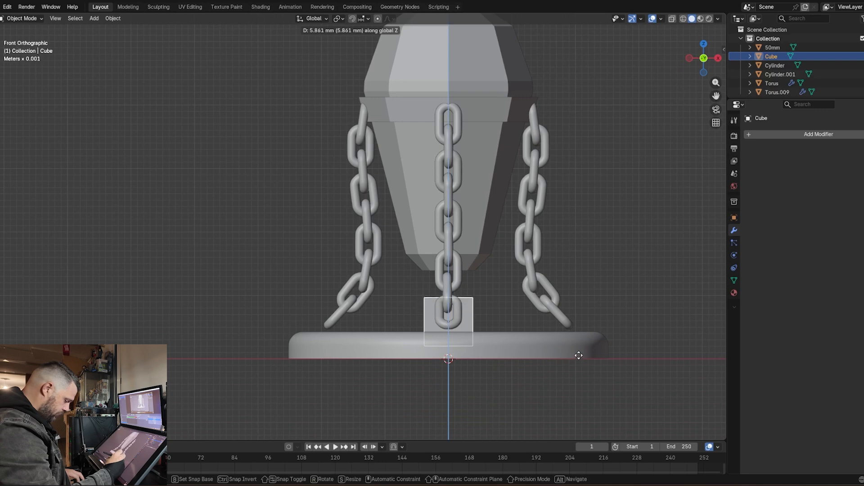
left_click(578, 353)
Step: Move the cube along Y beneath the front chain's last link and flatten it into a low block
key("KP_3")
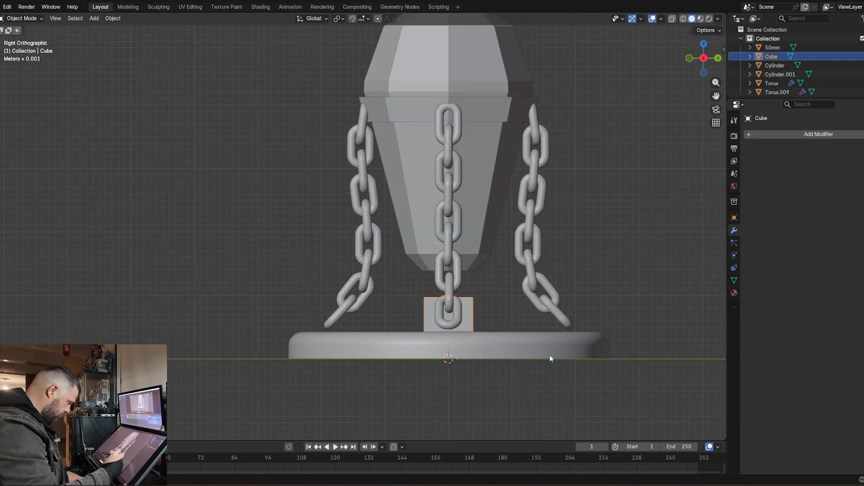
key("g")
key("y")
left_click(435, 373)
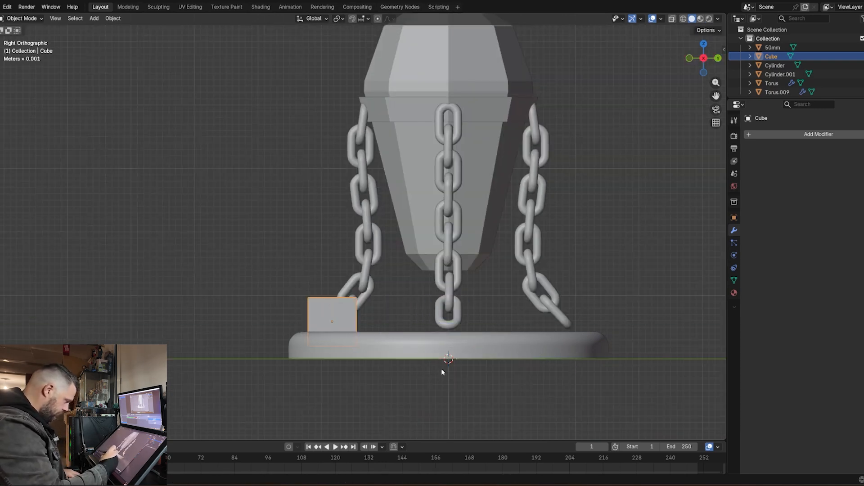
left_click(401, 319)
left_click(373, 351)
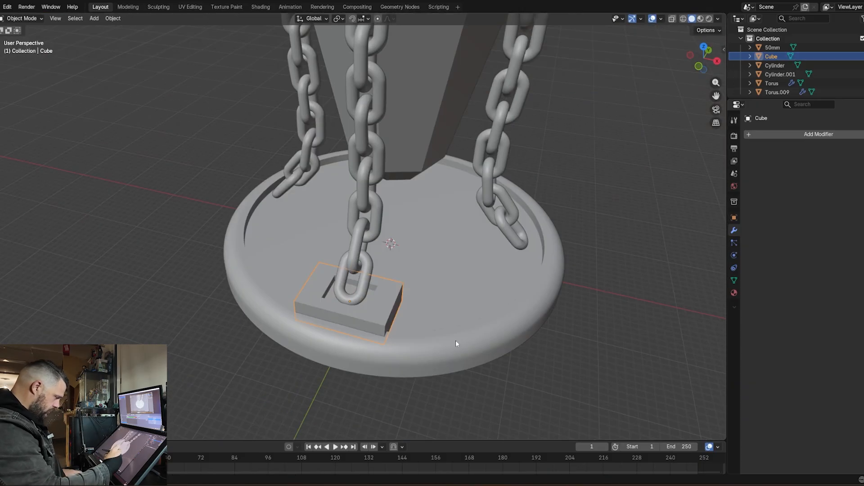
Step: Bevel the edge loop around the top of the anchor block
key("Tab")
middle_click_drag(457, 343, 400, 322)
key("2")
left_click(303, 294, "alt")
key("ctrl+b")
left_click(444, 346)
middle_click_drag(443, 346, 393, 347)
key("Tab")
Step: Rotate and shift the anchor block's upper vertices so its top slopes under the last chain link
key("Tab")
key("a")
key("KP_3")
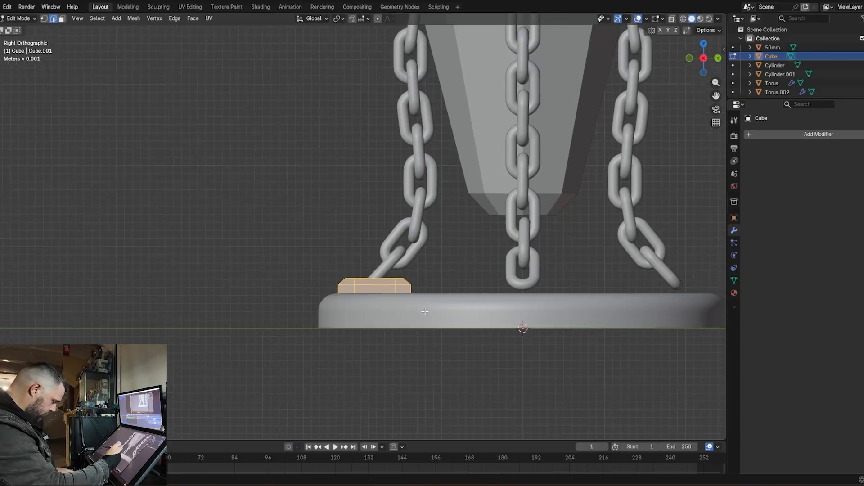
key("alt+z")
left_click_drag(315, 270, 443, 310)
key("r")
left_click(450, 338)
key("g")
left_click(451, 332)
key("Tab")
middle_click_drag(563, 310, 563, 252)
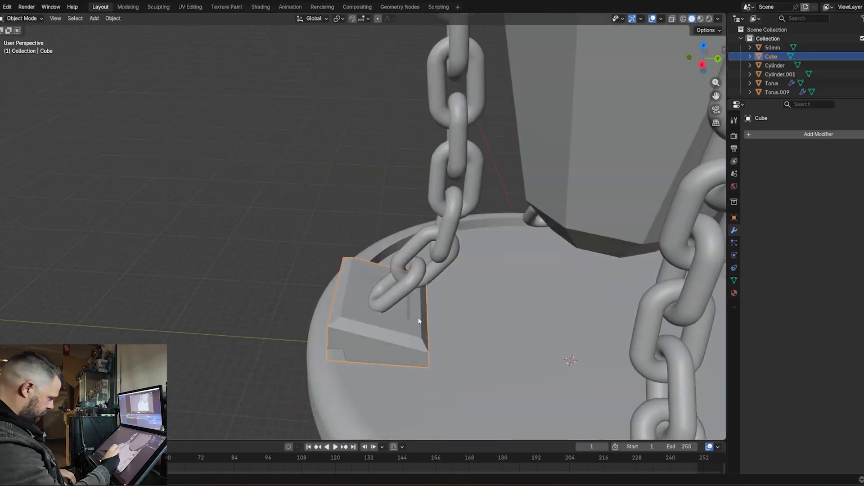
Step: Add a gear mesh to Collection 2 as the basis of the chain-pulling mechanism
key("KP_3")
left_click(741, 38)
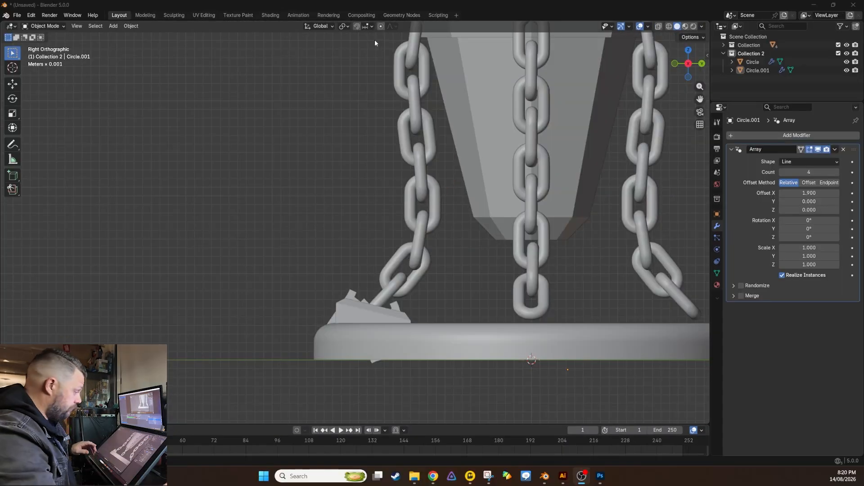
left_click(331, 267)
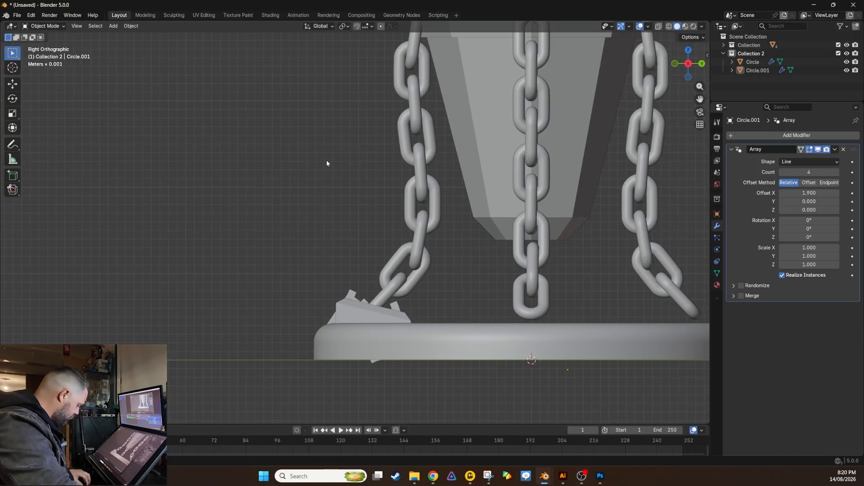
key("shift+a")
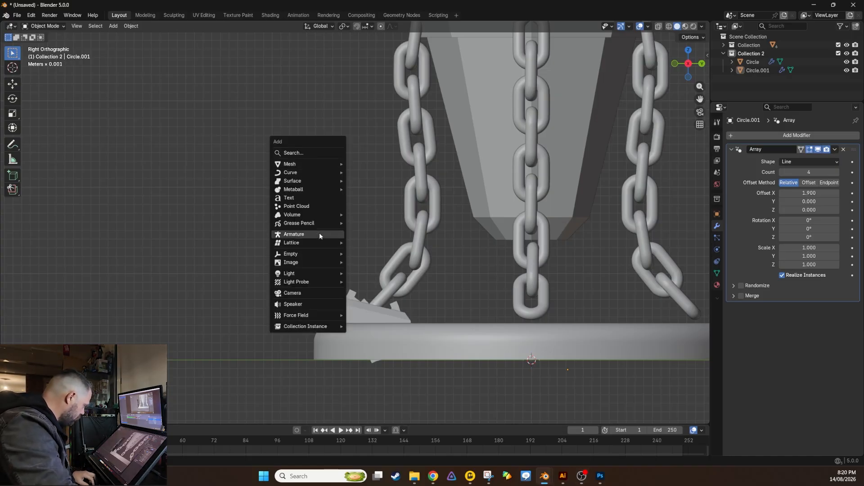
mouse_move(332, 169)
mouse_move(397, 295)
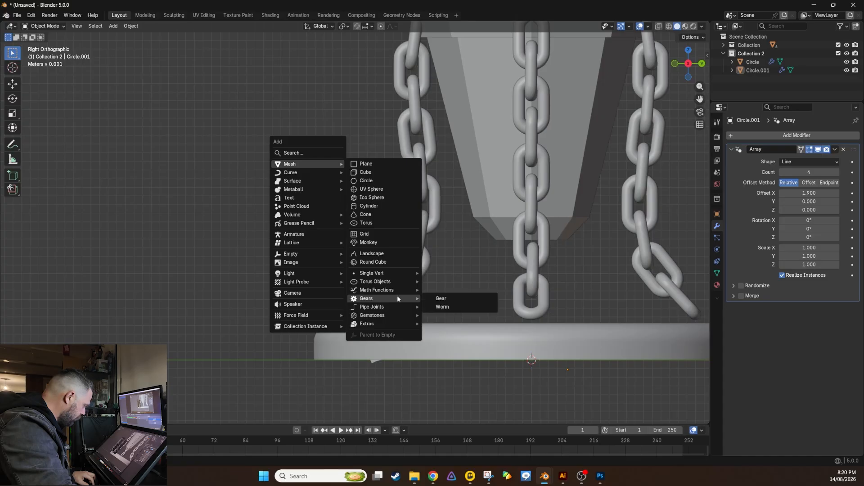
left_click(435, 298)
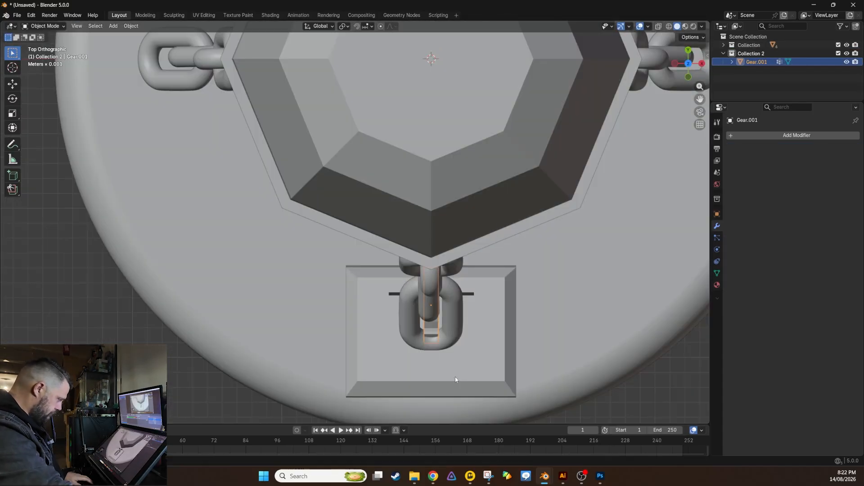
Step: Scale the gear's geometry and move it onto the outer end of the anchor block beside the last chain link
key("Tab")
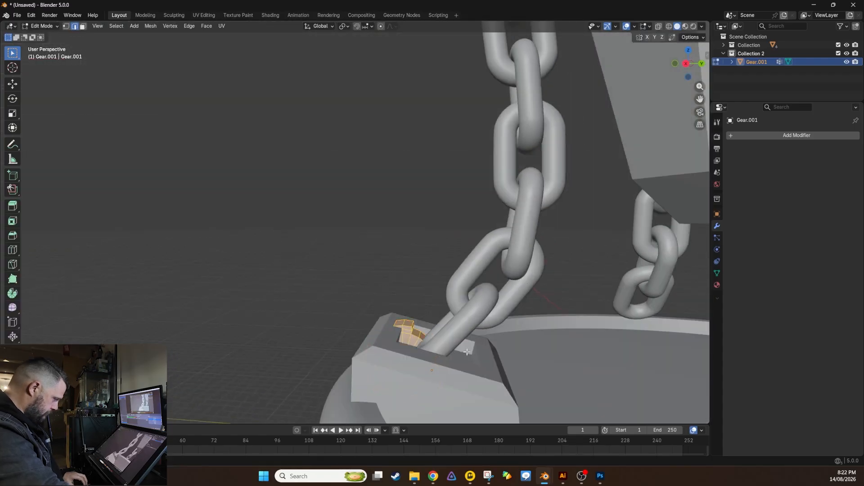
key("KP_3")
key("alt+z")
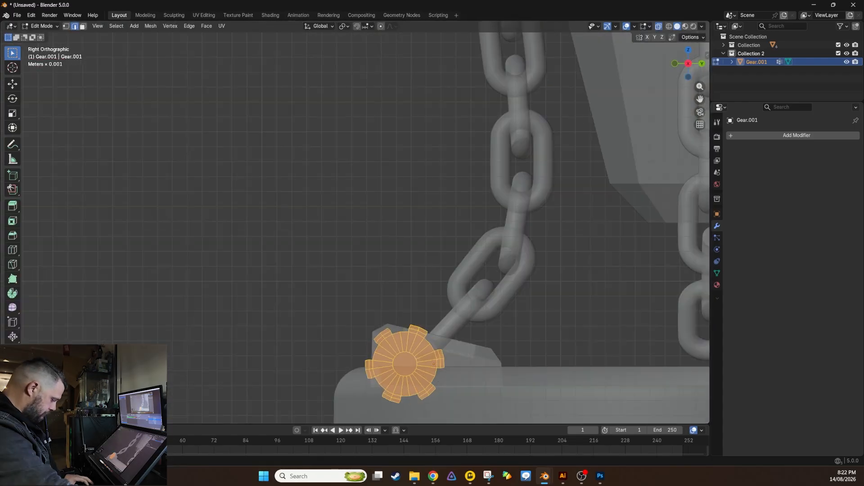
key("s")
key("g")
left_click(456, 361)
key("shift+d")
left_click(543, 372)
key("x")
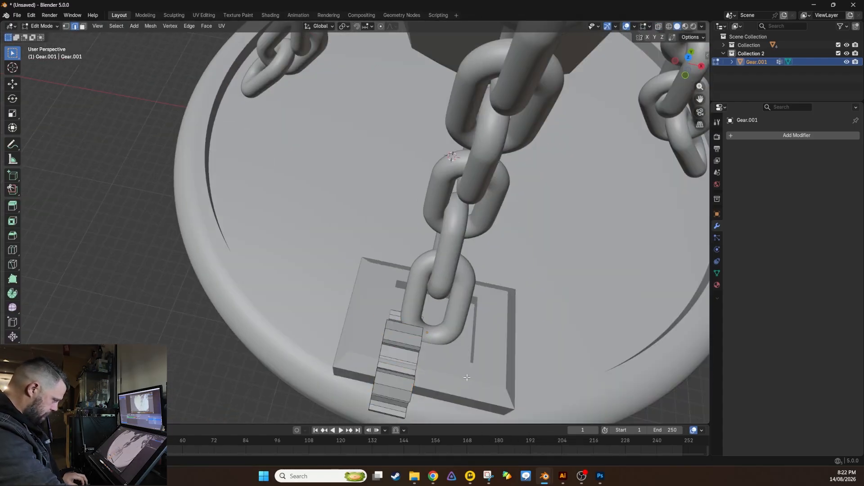
Step: Add an Array modifier to the gear with a count of 3 and a relative X offset of 1.5
left_click(797, 135)
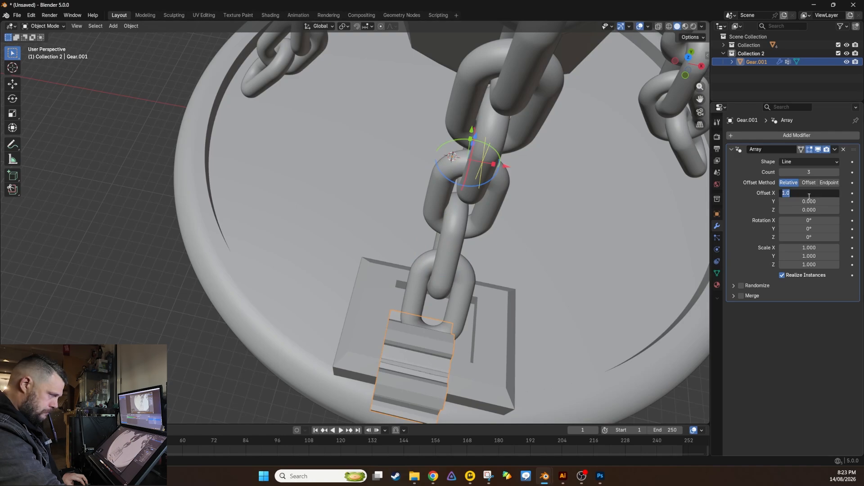
left_click_drag(806, 193, 824, 193)
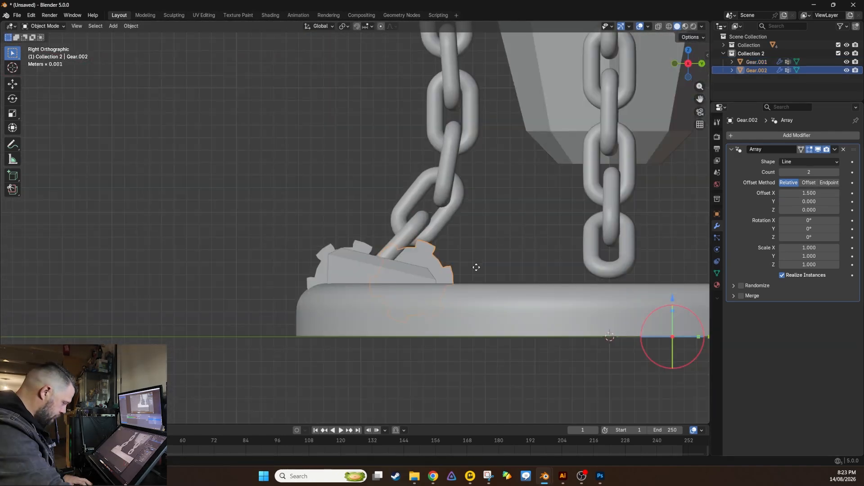
Step: Position the duplicated two-gear array at the inner end of the anchor block
key("g")
left_click(478, 279)
key("alt+z")
key("alt+z")
middle_click_drag(470, 284, 529, 320)
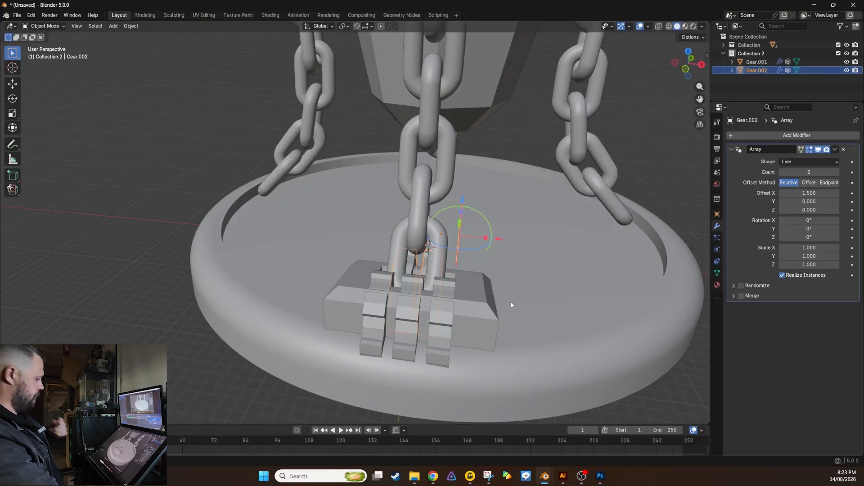
middle_click_drag(512, 305, 412, 291)
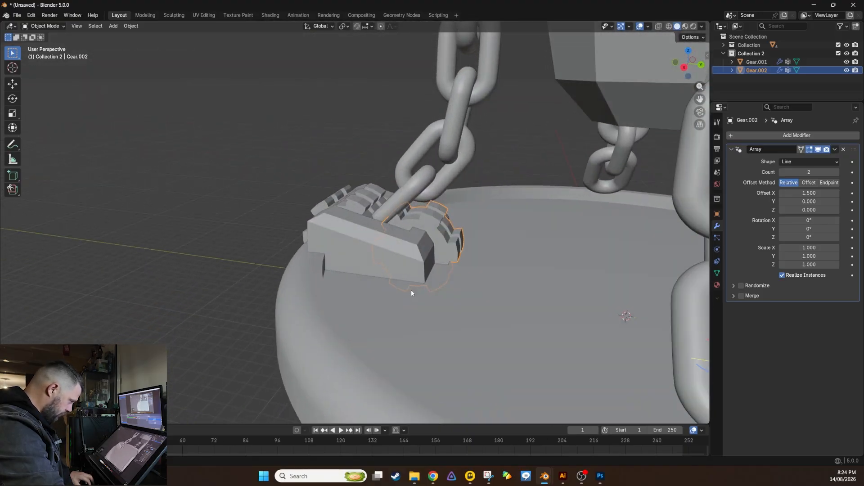
Step: Add a cylinder with 32 vertices and rotate it 90° about the Y axis
key("KP_5")
key("KP_3")
left_click(471, 223)
key("shift+a")
double_click(118, 316)
type("32")
key("Return")
key("r")
key("y")
key("9")
key("0")
key("Return")
Step: Scale the cylinder, place it at the block's inner gears, and adjust its height along Z
key("g")
key("s")
middle_click_drag(496, 252, 525, 280)
scroll(525, 280, "down", 5)
key("g")
key("z")
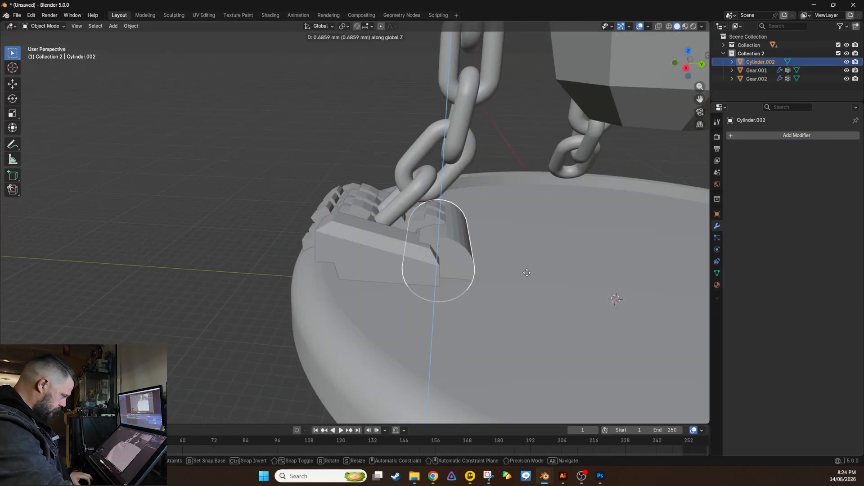
left_click(527, 271)
Step: Cut edge loops around the cylinder to divide it into bands
scroll(526, 271, "up", 5)
key("Tab")
key("ctrl+r")
left_click(468, 259)
left_click(470, 257)
Step: Select a band of faces around the cylinder and extrude it
middle_click_drag(470, 257, 495, 282)
key("alt+z")
key("alt+z")
key("3")
left_click(501, 265)
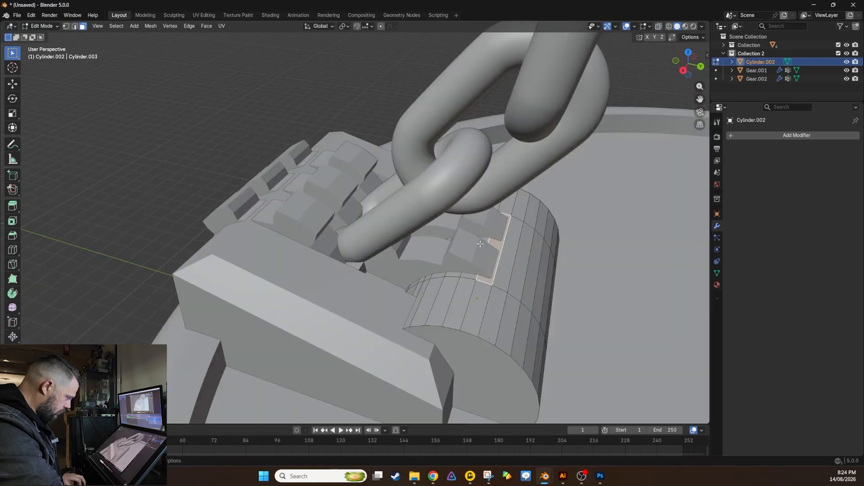
left_click(430, 284, "ctrl")
middle_click_drag(436, 293, 573, 181)
key("e")
left_click(475, 308)
Step: Extrude a further selection of faces on the chain-puller mechanism
key("Tab")
left_click(491, 361)
key("Tab")
left_click(439, 331)
key("e")
middle_click_drag(498, 363, 490, 311)
left_click(500, 340)
key("Tab")
Step: Duplicate the cylinder, then move and scale the copy to fit the outer end of the anchor block
left_click(490, 311)
key("KP_3")
key("shift+d")
left_click(327, 251)
key("g")
middle_click_drag(383, 226, 357, 288)
key("s")
left_click(356, 291)
key("g")
left_click(362, 288)
Step: Scale the duplicated cylinder along X and adjust its faces to fit the mechanism
middle_click_drag(355, 207, 270, 270)
key("s")
key("x")
left_click(377, 239)
key("Tab")
left_click(248, 346)
middle_click_drag(252, 342, 350, 263)
left_click(334, 336)
key("Tab")
scroll(369, 339, "down", 5)
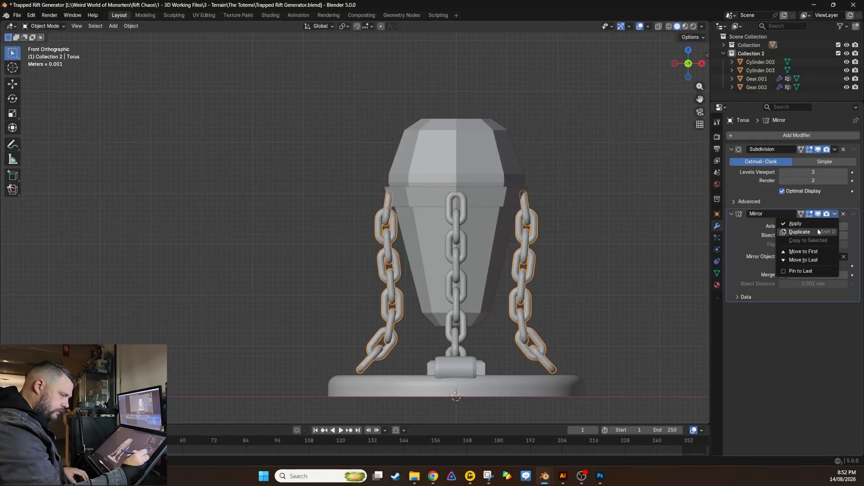
Step: Apply the chains' Mirror modifier, and rotate and move individual links of the +X side chain to suit the tilted crystal
left_click(818, 228)
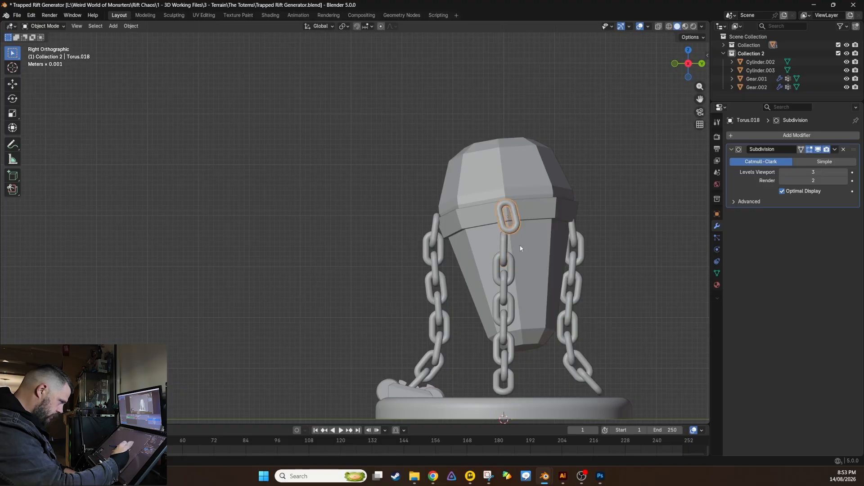
left_click(503, 288)
key("r")
left_click(501, 307)
key("g")
left_click(503, 350)
left_click(523, 383)
key("g")
left_click(560, 399)
Step: In the left view, reposition the front chain's upper link near the crystal band
key("KP_3")
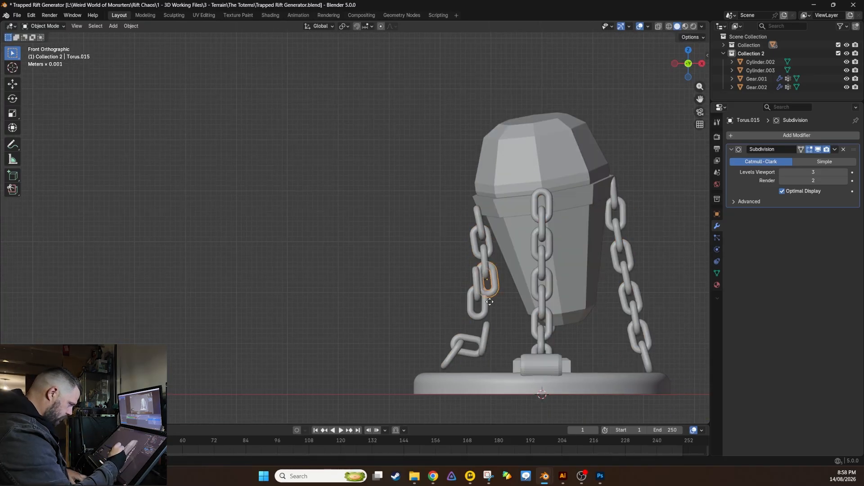
middle_click_drag(496, 342, 604, 349)
key("ctrl+KP_3")
left_click(558, 228)
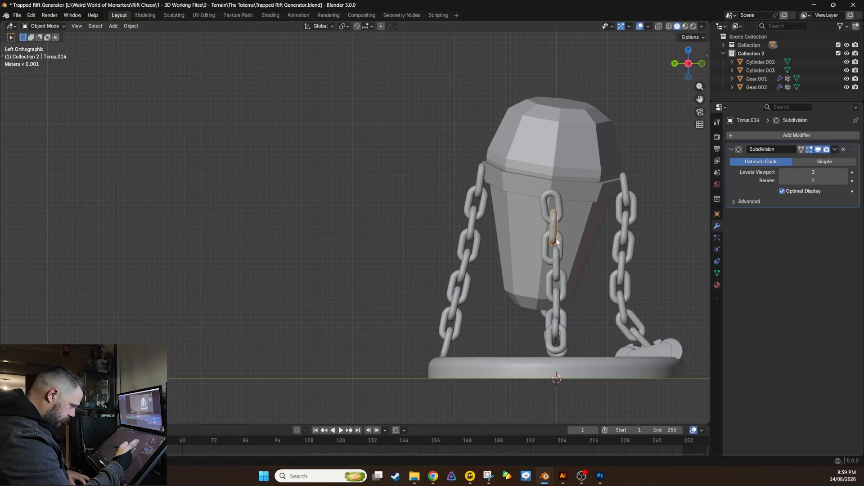
left_click(563, 300)
middle_click_drag(563, 300, 503, 282, "shift")
left_click(564, 191)
key("g")
left_click(567, 208)
left_click(566, 208, "shift")
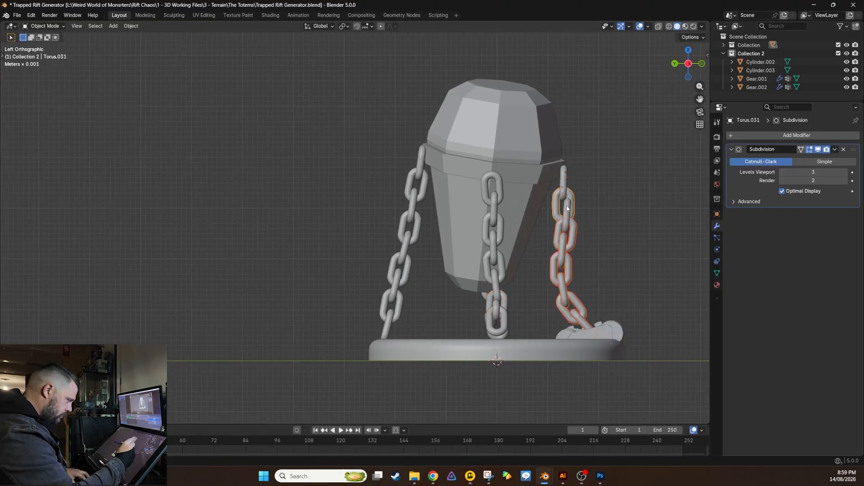
Step: Shift the front chain's middle and lower links so they interlock down to the anchor block
left_click(571, 316)
left_click(560, 280)
key("g")
left_click(557, 291)
left_click(565, 246)
key("g")
left_click(565, 229)
key("g")
middle_click_drag(598, 323, 575, 368)
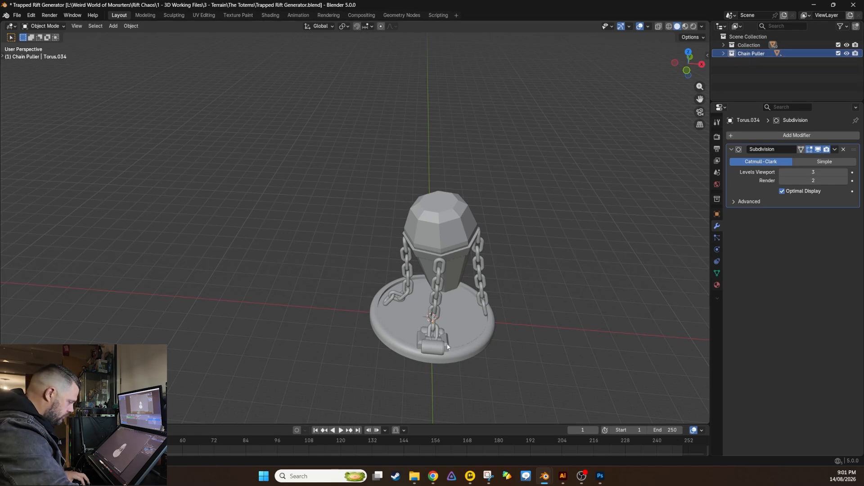
Step: Create a new collection under the Scene Collection and name it Base
right_click(776, 80)
left_click(757, 80)
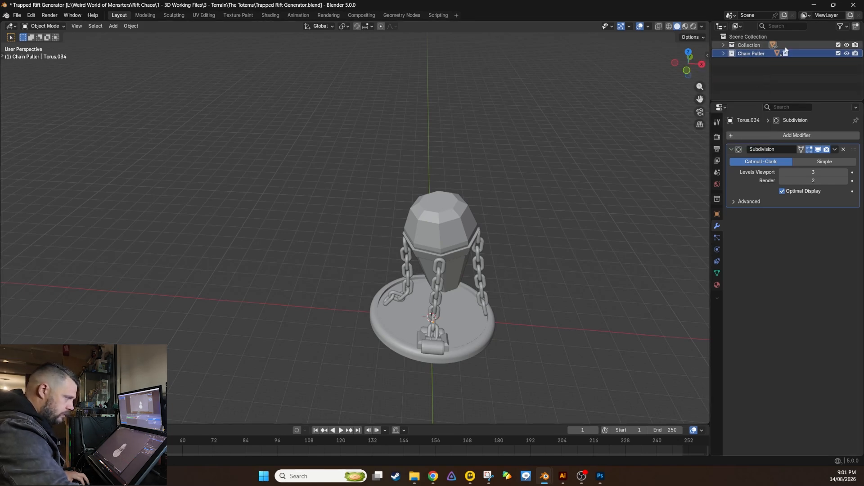
right_click(754, 37)
left_click(754, 36)
double_click(745, 62)
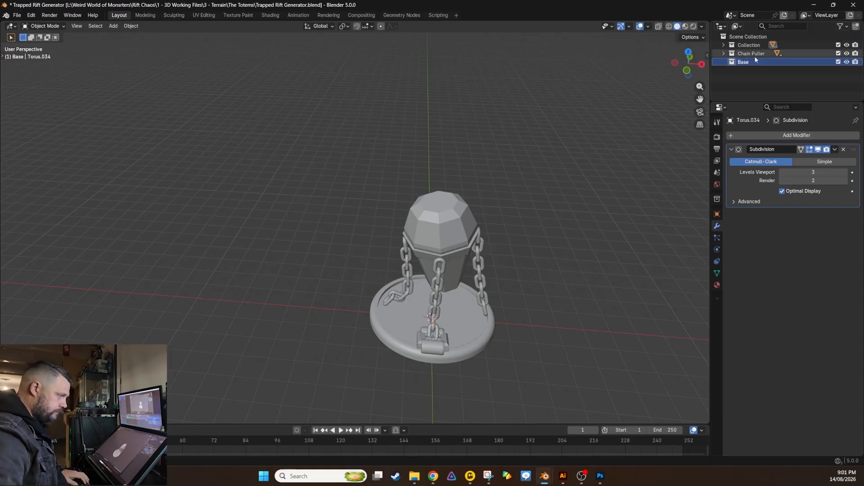
Step: Move the 50mm round base object into the Base collection
left_click(469, 340)
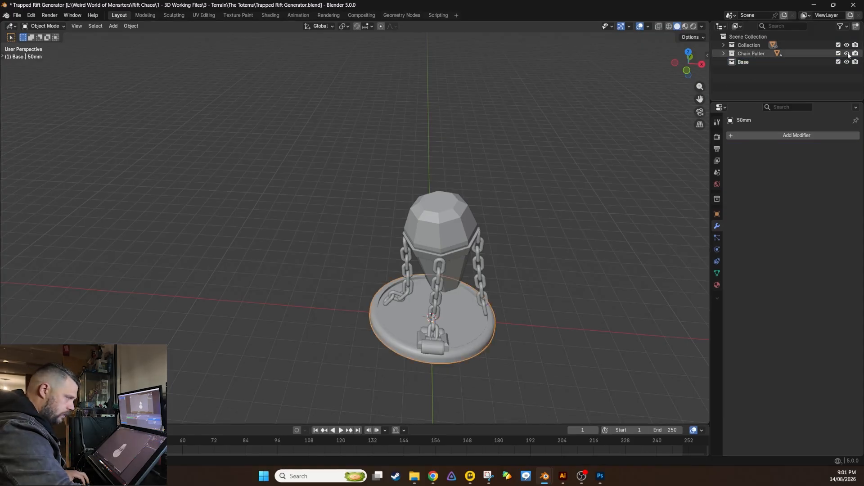
key("m")
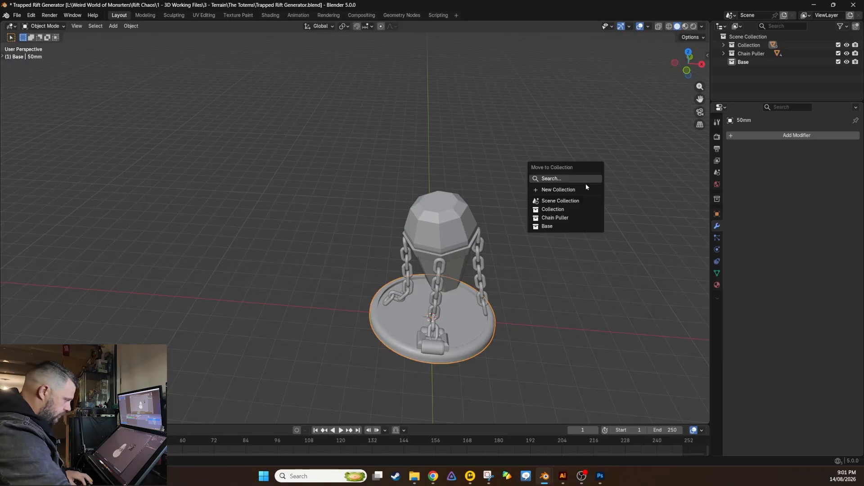
left_click(569, 223)
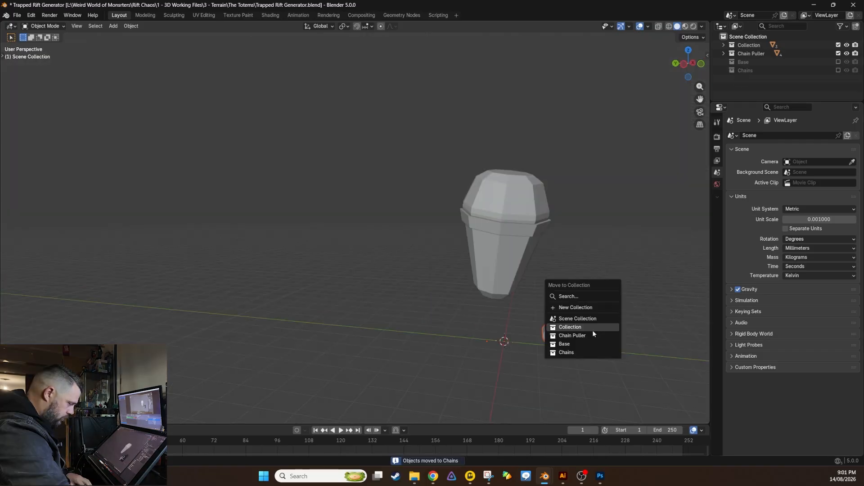
Step: Move the remaining anchor mechanism parts into the Chain Puller collection and exclude that collection from the view layer
left_click(593, 334)
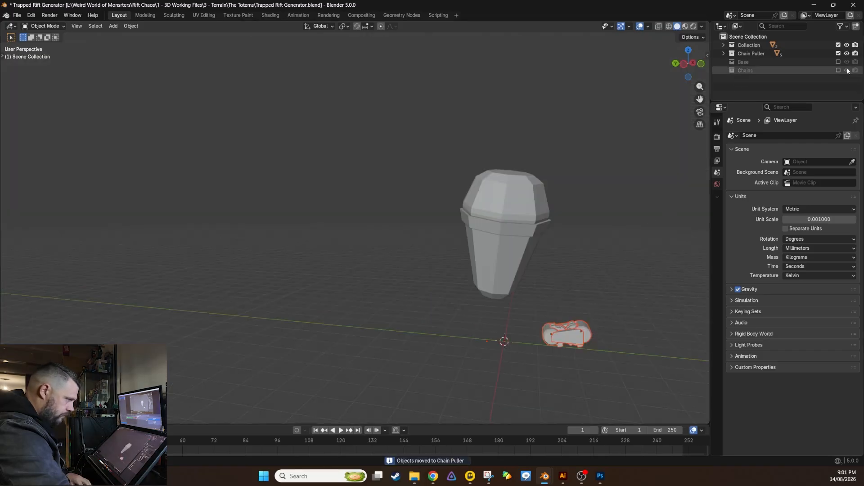
left_click(839, 53)
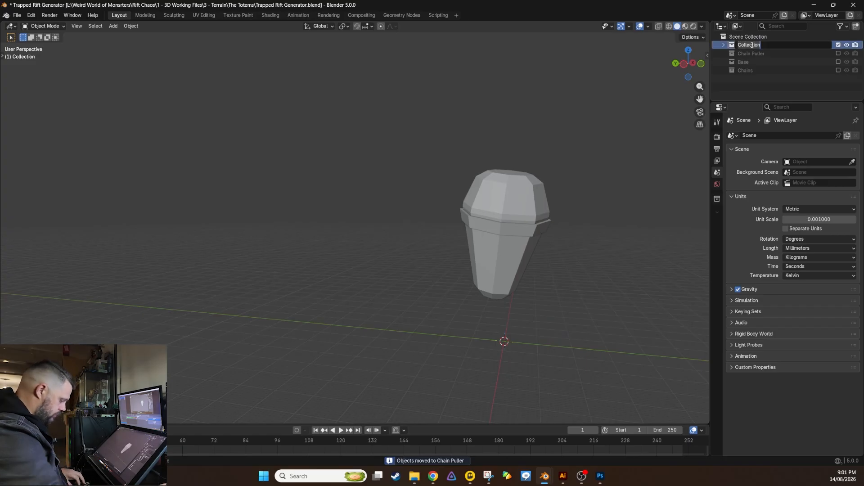
Step: Rename the collection holding the crystal and its band to Crystal
type("al")
key("Return")
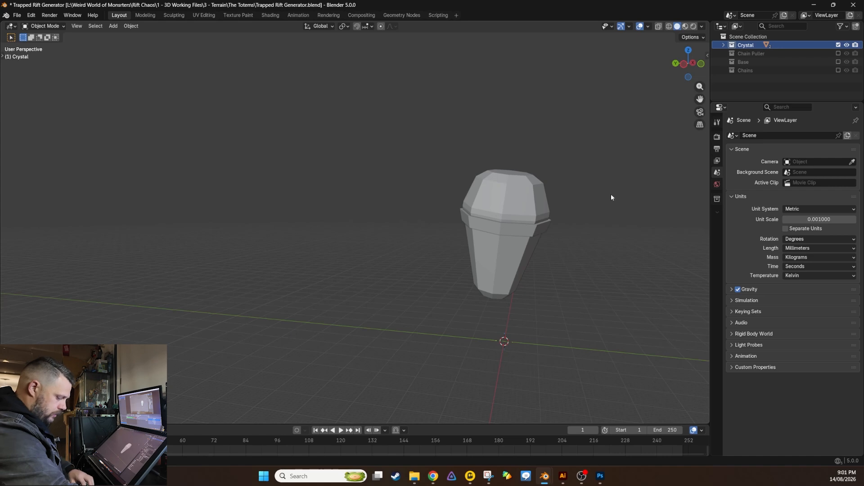
Step: Select the crystal in the front orthographic view and switch it to Sculpt Mode
key("KP_1")
key("KP_5")
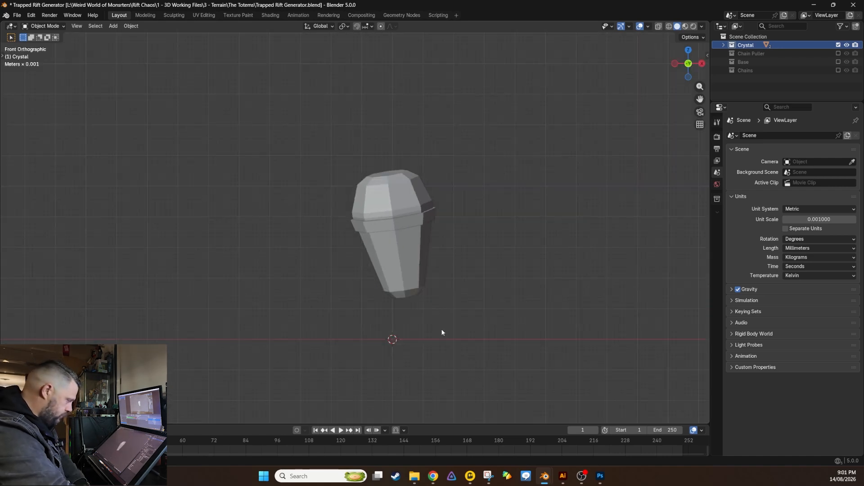
left_click(428, 277)
left_click(28, 26)
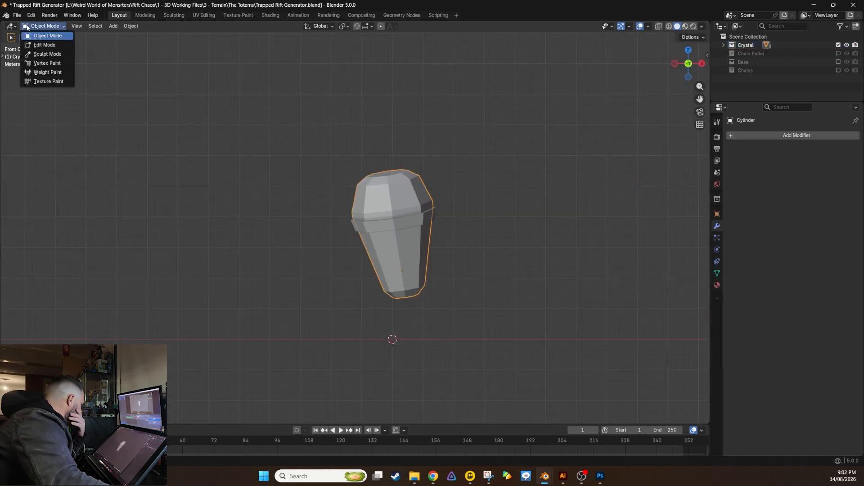
left_click(45, 54)
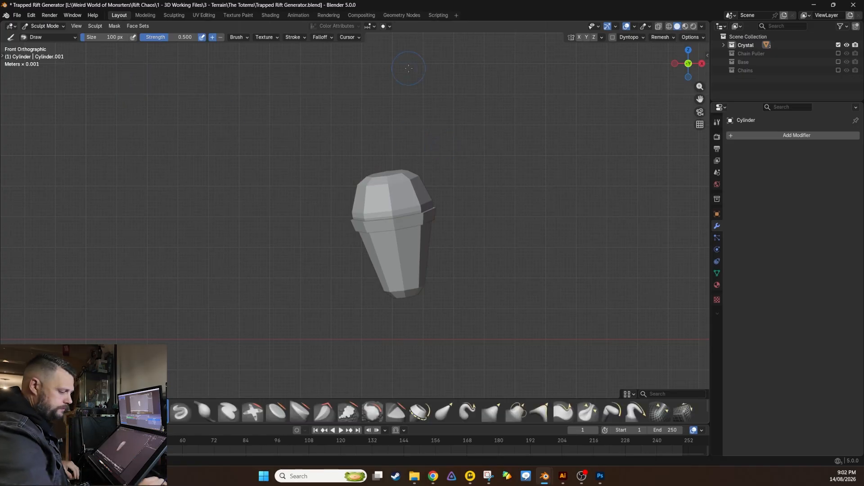
Step: Set the crystal's remesh voxel size to about 0.0573 mm and soften its facet edges by sculpting around it
key("r")
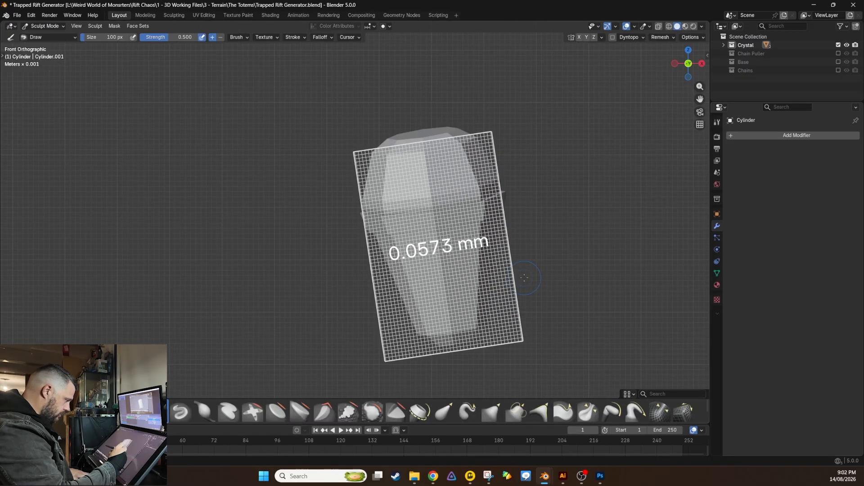
left_click(523, 280)
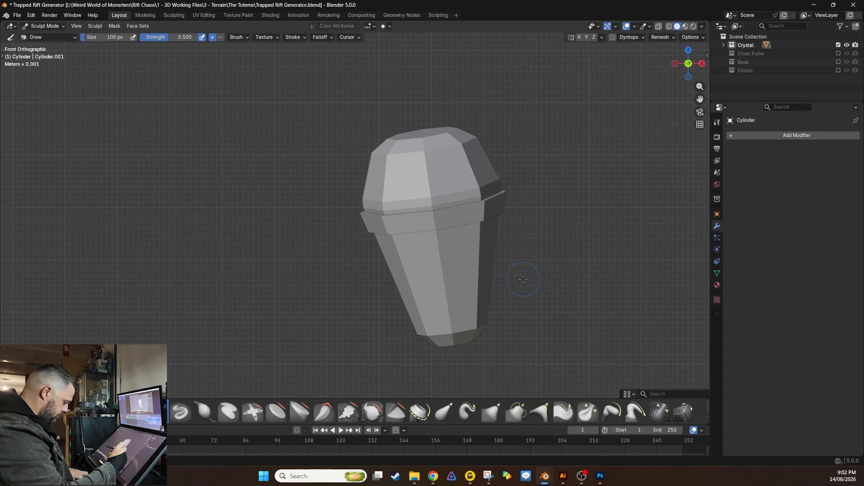
mouse_move(522, 287)
middle_mouse_down()
mouse_move(538, 263)
mouse_move(432, 293)
mouse_move(478, 278)
middle_mouse_up()
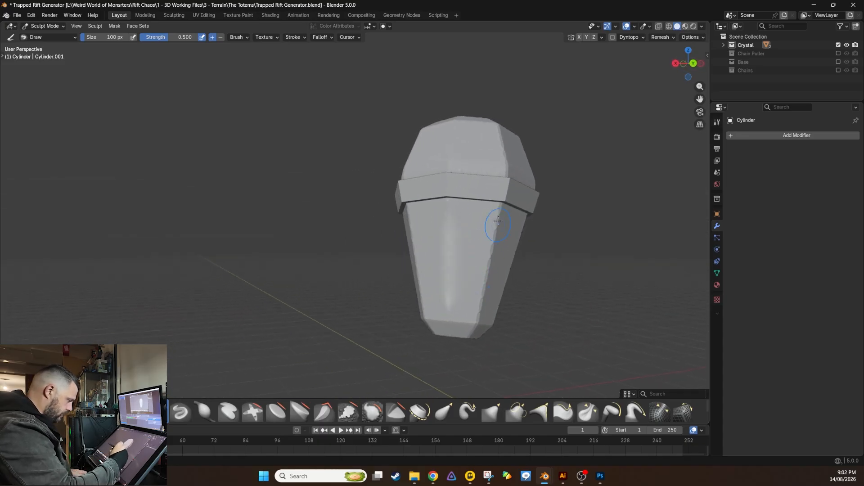
middle_click_drag(451, 331, 401, 222)
middle_click_drag(461, 228, 466, 236)
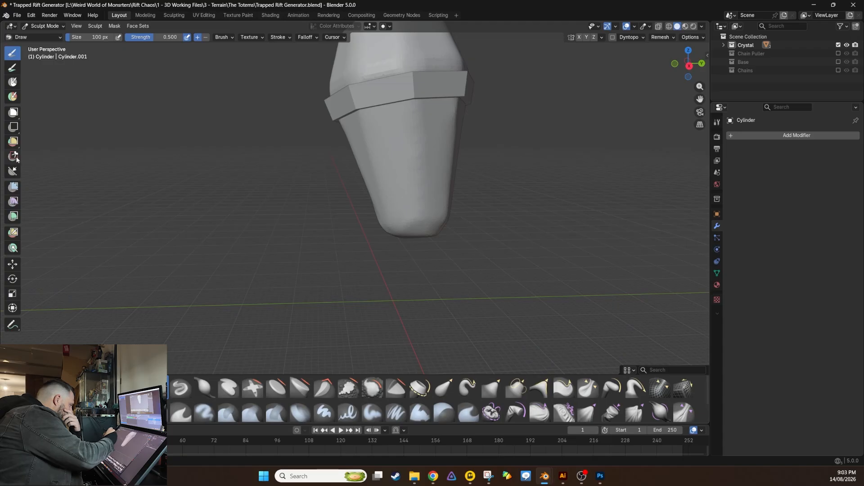
left_click(14, 156)
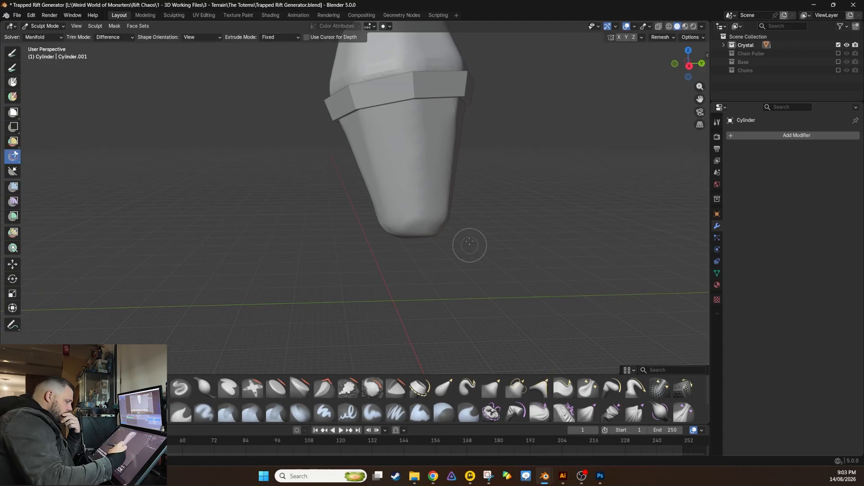
left_click_drag(474, 190, 477, 243)
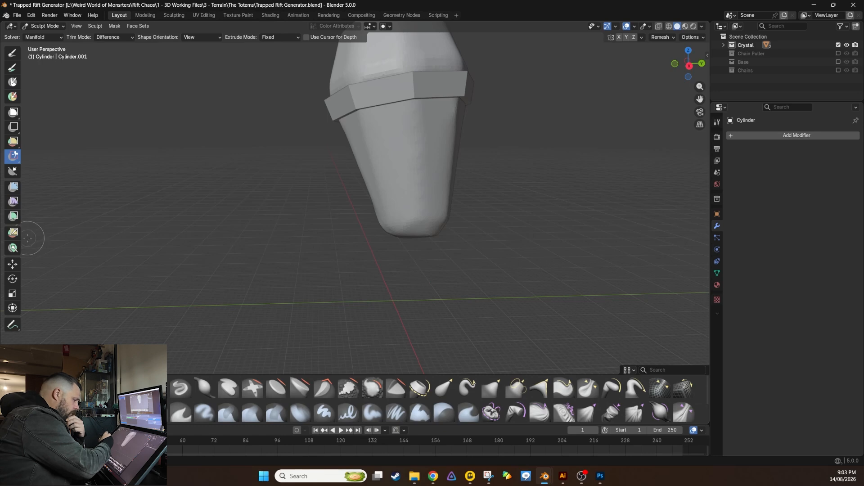
left_click(11, 159)
left_click(11, 159)
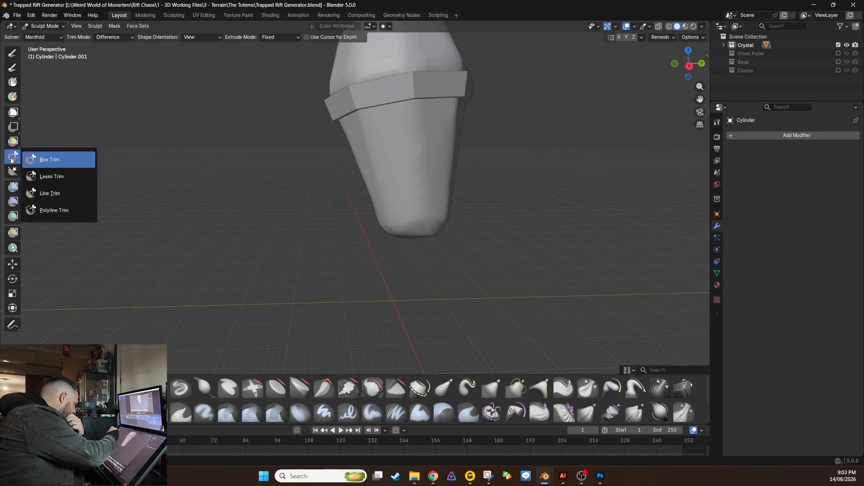
left_click(45, 178)
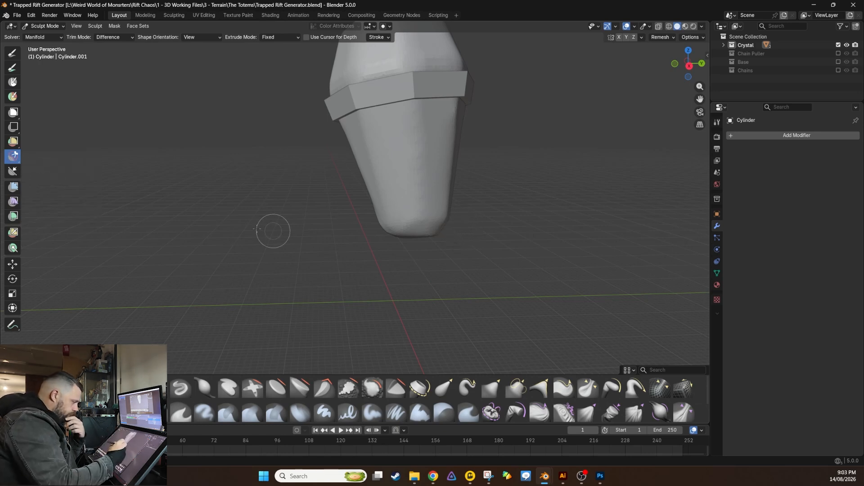
Step: Slice angled facets off the crystal's lower end with the Line Trim tool
left_click(10, 159)
left_click(60, 194)
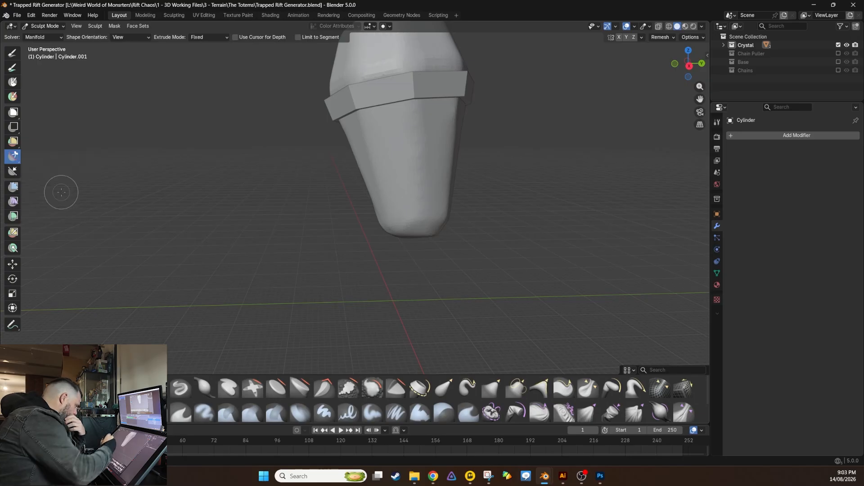
left_click_drag(473, 180, 391, 286)
left_click_drag(413, 263, 483, 153)
middle_click_drag(459, 234, 334, 243)
left_click_drag(272, 207, 353, 288)
Step: Slice more facets off the upper half and remaining sides of the crystal with Line Trim
mouse_move(477, 50)
middle_mouse_down("shift")
mouse_move(607, 153)
mouse_move(516, 100)
middle_mouse_up("shift")
left_click_drag(399, 76, 308, 186)
left_click_drag(425, 75, 501, 180)
middle_click_drag(552, 247, 531, 252)
left_click(701, 26)
mouse_move(497, 326)
middle_mouse_down()
mouse_move(518, 301)
mouse_move(489, 241)
middle_mouse_up()
middle_click_drag(488, 241, 434, 216)
middle_click_drag(324, 270, 270, 307)
mouse_move(460, 247)
middle_mouse_down()
mouse_move(396, 223)
mouse_move(455, 262)
middle_mouse_up()
middle_click_drag(457, 139, 525, 226, "shift")
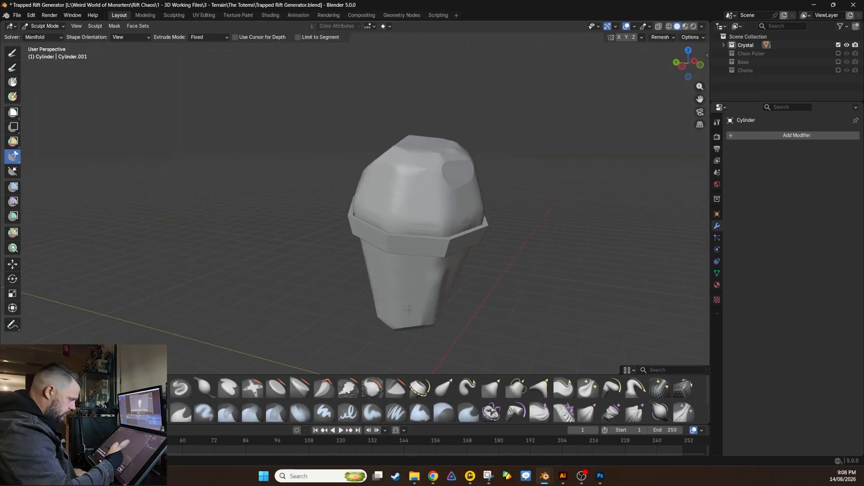
middle_click_drag(408, 310, 423, 321)
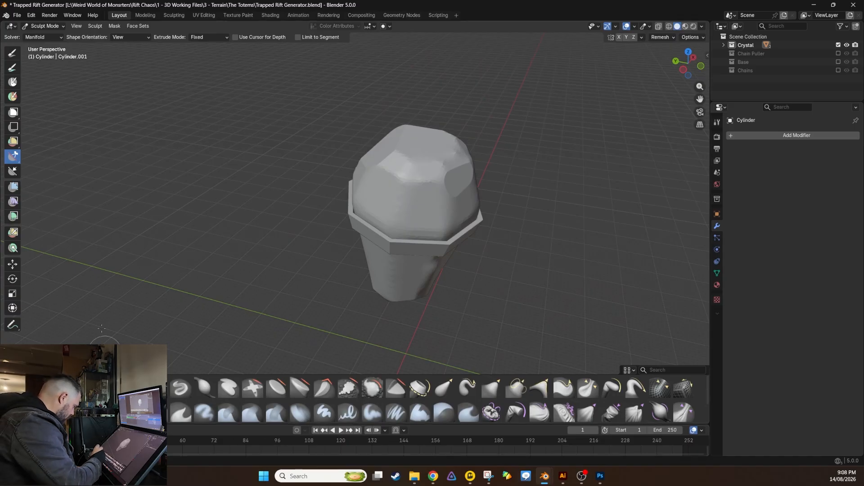
Step: Flatten the crystal's facets with the Flatten/Contrast brush, adjusting it to 189 px and strength 0.825
key("x")
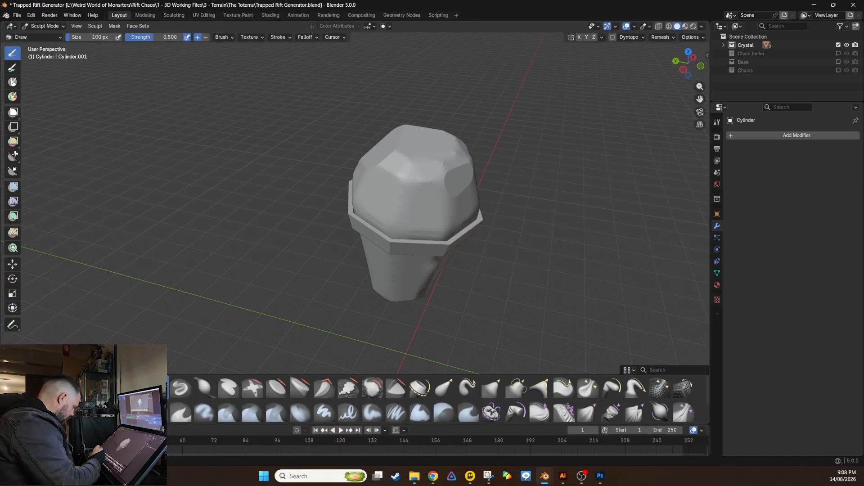
left_click(278, 389)
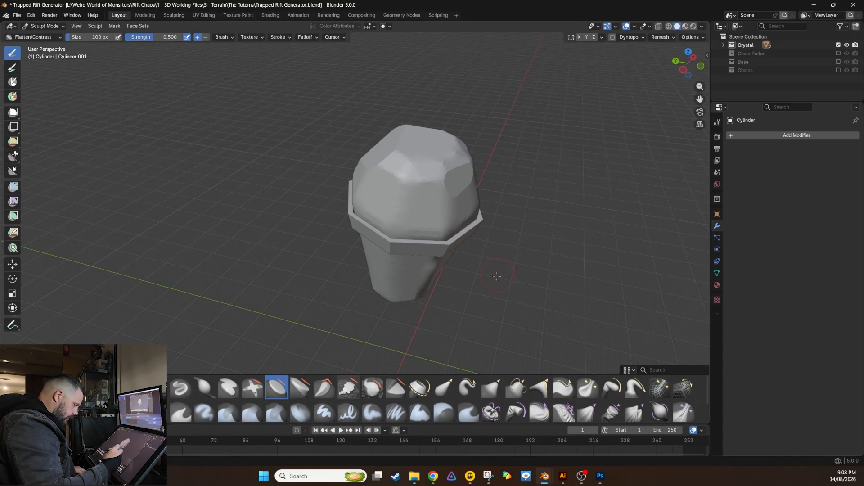
key("f")
left_click(535, 293)
middle_click_drag(522, 295, 527, 280)
middle_click_drag(462, 162, 457, 238)
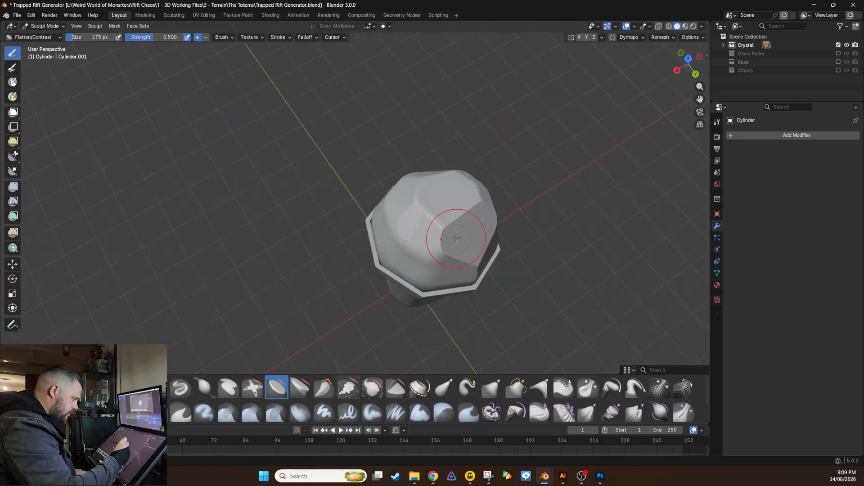
key("f")
left_click(482, 257)
key("shift+f")
left_click(533, 276)
mouse_move(401, 225)
middle_mouse_down()
mouse_move(412, 238)
mouse_move(460, 183)
mouse_move(533, 263)
middle_mouse_up()
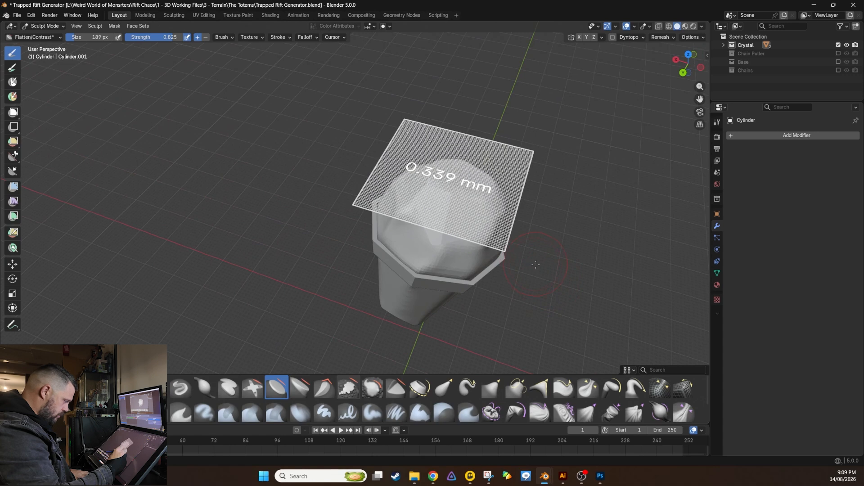
Step: Remesh the crystal with a voxel size of about 0.339 mm and sculpt uneven hollows into its sides
left_click(534, 264)
key("ctrl+r")
middle_click_drag(454, 219, 574, 209)
mouse_move(504, 330)
middle_mouse_down()
mouse_move(586, 300)
mouse_move(383, 252)
mouse_move(405, 293)
middle_mouse_up()
mouse_move(477, 194)
middle_mouse_down()
mouse_move(469, 118)
mouse_move(458, 140)
mouse_move(464, 189)
mouse_move(487, 149)
mouse_move(478, 180)
mouse_move(493, 165)
mouse_move(511, 251)
mouse_move(412, 225)
middle_mouse_up()
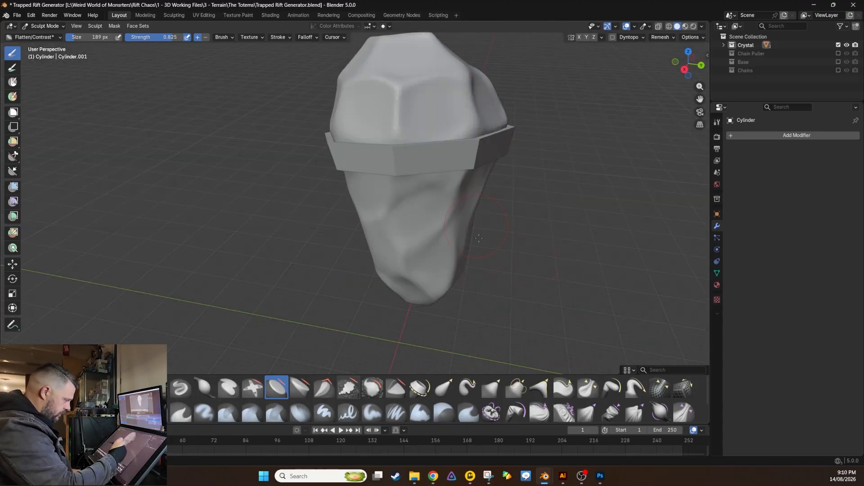
middle_click_drag(472, 217, 565, 226)
mouse_move(360, 278)
middle_mouse_down("shift")
mouse_move(495, 250)
mouse_move(442, 203)
middle_mouse_up("shift")
mouse_move(452, 257)
middle_mouse_down()
mouse_move(505, 212)
mouse_move(455, 281)
middle_mouse_up()
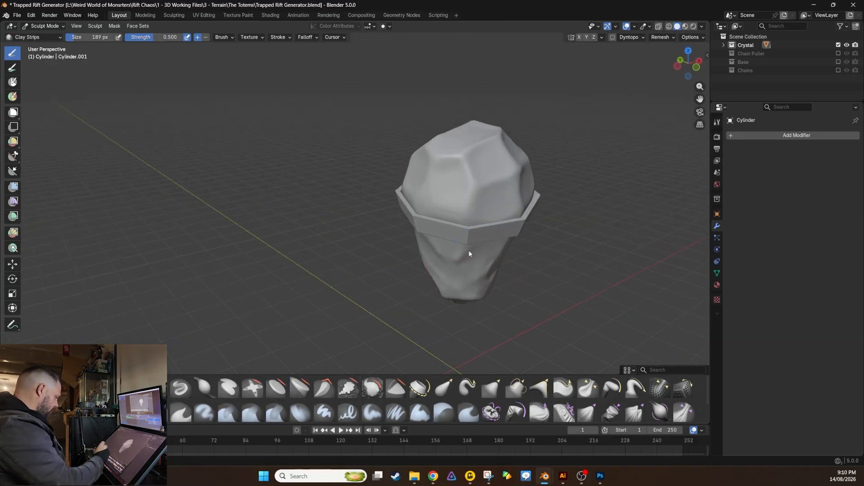
Step: Sculpt twisting ridges around the crystal with the Clay Strips brush at 284 px and refine them with Scrape Multiplane
middle_click_drag(469, 254, 489, 232)
key("f")
left_click(520, 255)
mouse_move(649, 243)
middle_mouse_down()
mouse_move(619, 185)
mouse_move(584, 193)
mouse_move(588, 234)
mouse_move(536, 225)
mouse_move(427, 275)
mouse_move(283, 297)
mouse_move(498, 263)
mouse_move(509, 243)
middle_mouse_up()
key("f")
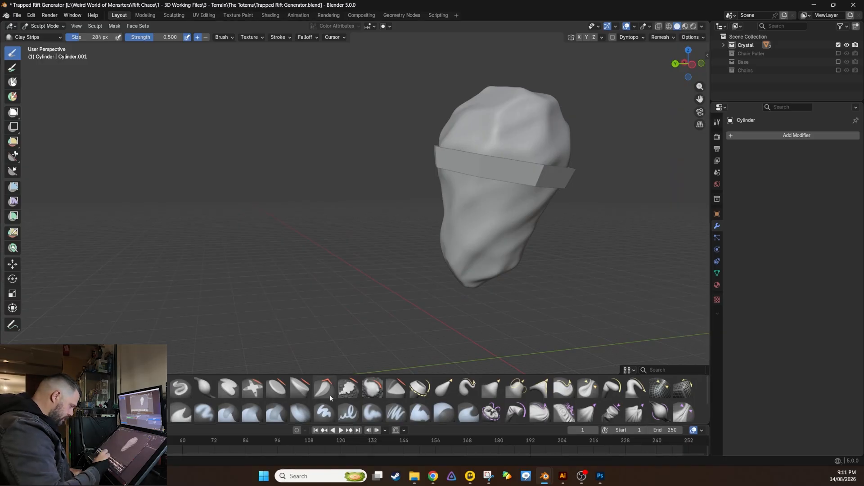
middle_click_drag(534, 217, 505, 211)
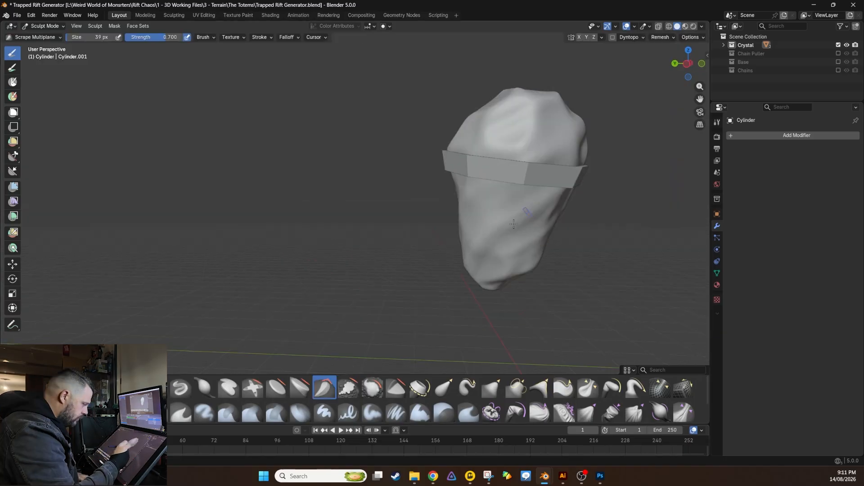
Step: Deepen the spiral grooves around the crystal with a resized Draw Sharp brush
left_click(181, 387)
key("f")
left_click(553, 181)
mouse_move(554, 181)
middle_mouse_down()
mouse_move(504, 198)
mouse_move(450, 194)
mouse_move(490, 162)
mouse_move(433, 216)
mouse_move(450, 243)
mouse_move(353, 201)
mouse_move(405, 255)
mouse_move(407, 315)
mouse_move(455, 335)
mouse_move(455, 297)
mouse_move(464, 289)
mouse_move(455, 252)
middle_mouse_up()
middle_click_drag(455, 252, 405, 270, "ctrl")
Step: Return to Object Mode and add a Subdivision Surface modifier to the band around the crystal
left_click(48, 26)
left_click(47, 36)
left_click(376, 170)
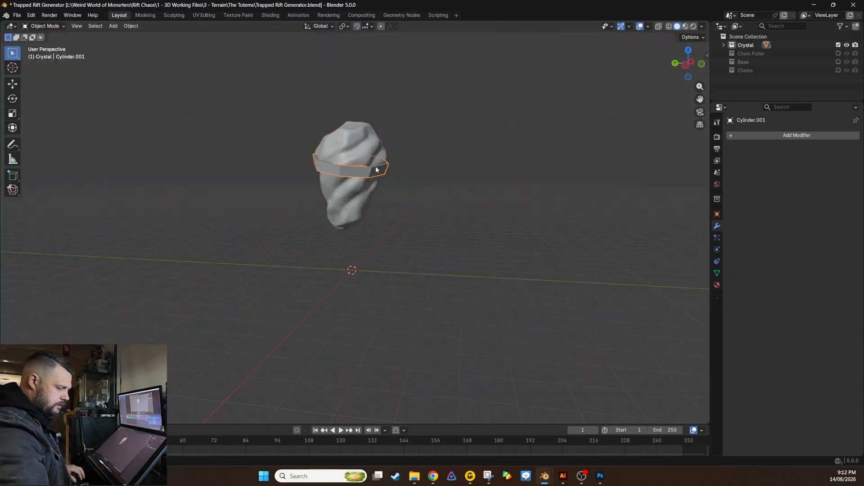
middle_click_drag(405, 154, 577, 201, "ctrl")
left_click(755, 135)
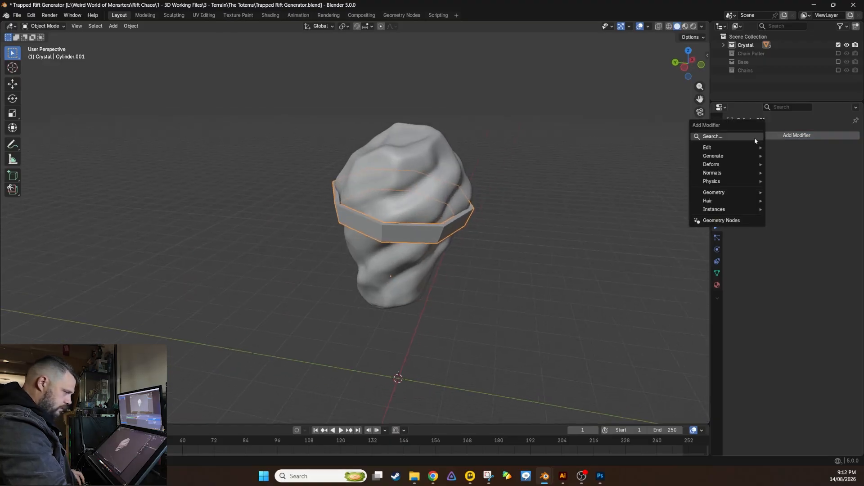
left_click(736, 136)
type("sub")
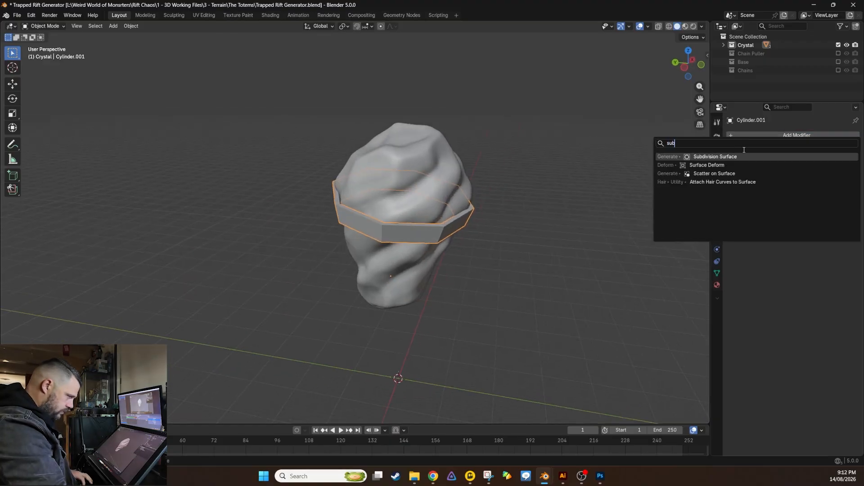
left_click(744, 157)
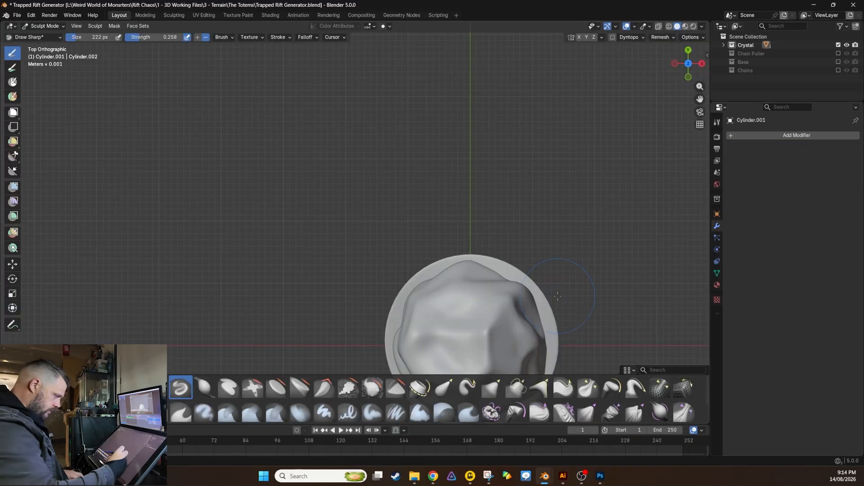
Step: Adjust the band's remesh voxel size in Sculpt Mode
middle_click_drag(557, 296, 589, 221)
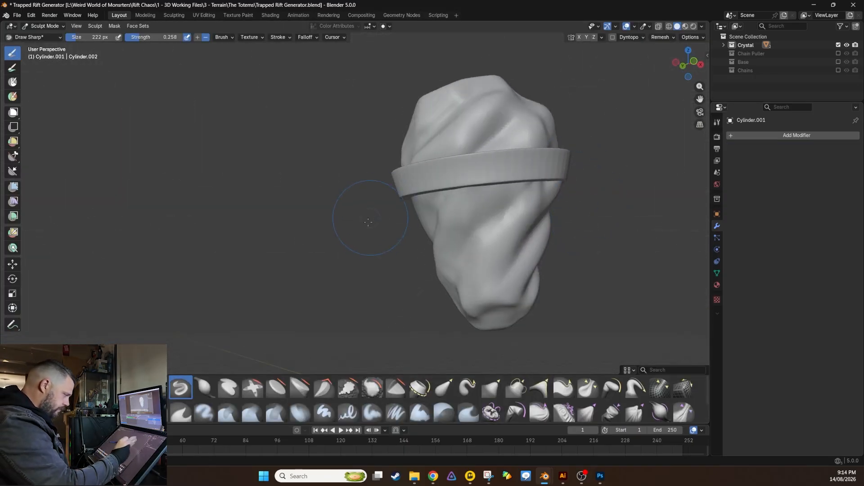
key("shift+r")
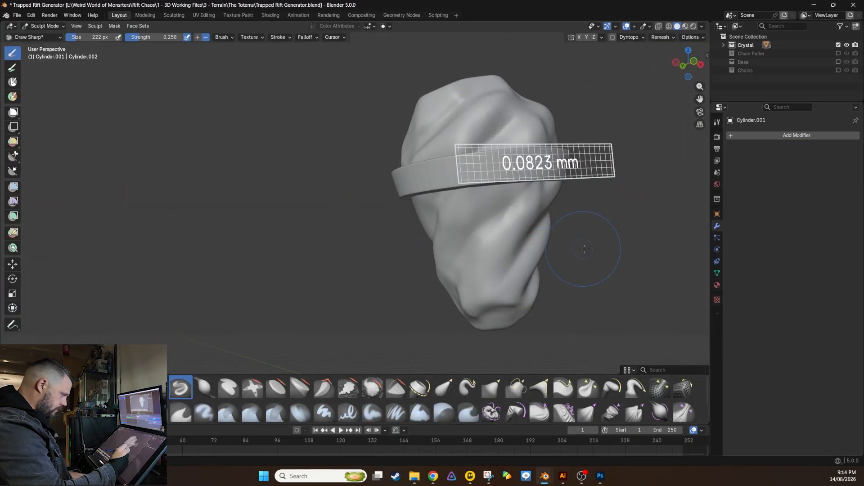
left_click(595, 249)
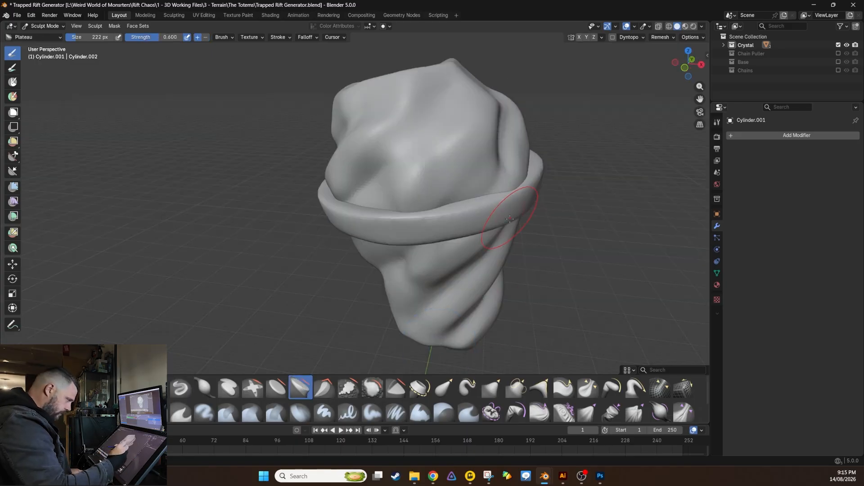
Step: Sculpt the band into an uneven, wavy strip with the Plateau and Grab brushes and sharpen it with Crease Sharp
key("f")
left_click(550, 235)
key("shift+f")
left_click(574, 275)
mouse_move(230, 308)
middle_mouse_down()
mouse_move(292, 320)
mouse_move(326, 247)
mouse_move(383, 259)
mouse_move(432, 289)
mouse_move(463, 284)
mouse_move(344, 256)
mouse_move(363, 208)
mouse_move(446, 186)
middle_mouse_up()
key("g")
key("shift+c")
mouse_move(448, 113)
middle_mouse_down()
mouse_move(435, 180)
mouse_move(442, 293)
middle_mouse_up()
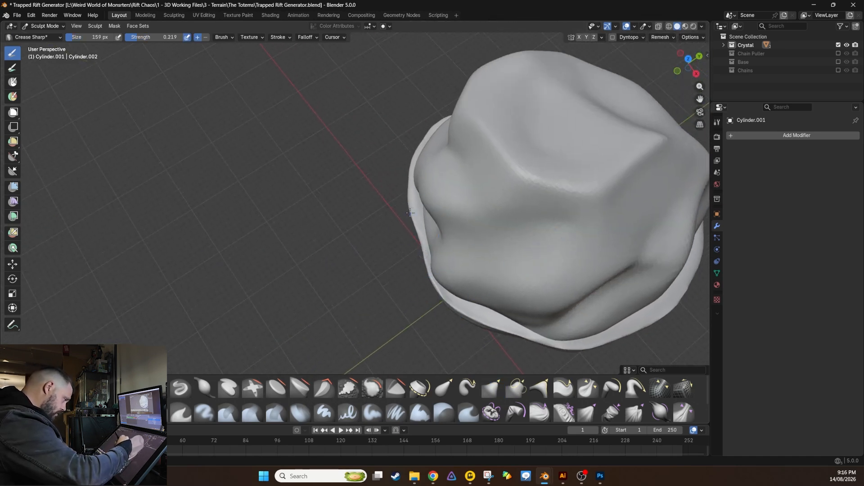
Step: Carve a small nick into the band's upper edge with the Crease Sharp brush at 44 px and strength 0.806
mouse_move(407, 182)
middle_mouse_down()
mouse_move(336, 287)
mouse_move(312, 282)
mouse_move(369, 284)
mouse_move(419, 310)
middle_mouse_up()
mouse_move(419, 311)
middle_mouse_down("ctrl")
mouse_move(477, 270)
mouse_move(460, 292)
middle_mouse_up("ctrl")
key("f")
left_click(406, 284)
key("shift+f")
left_click(467, 293)
middle_click_drag(405, 268, 421, 269)
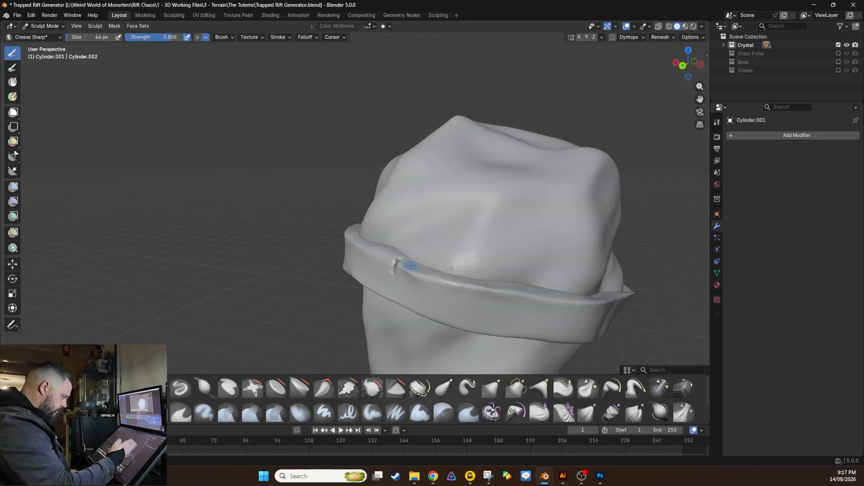
Step: Carve further nicks and cracks along the band's upper and lower edges with Crease Sharp, reducing its strength to 0.568
middle_click_drag(440, 300, 484, 299)
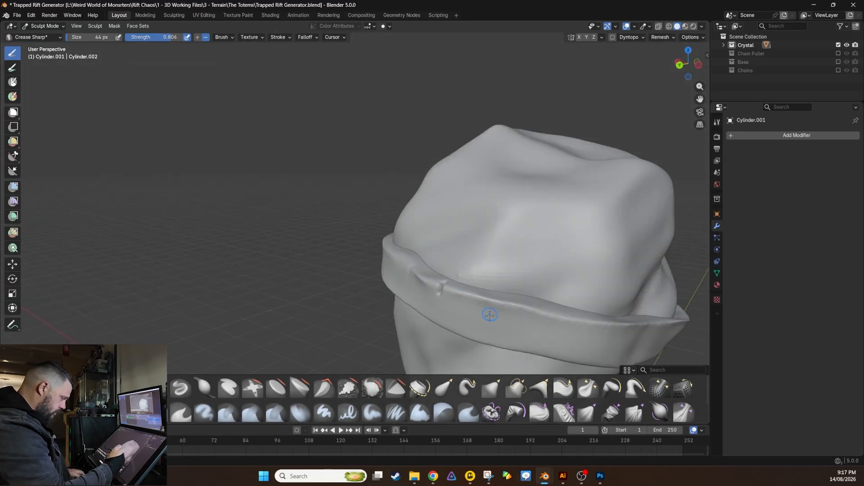
mouse_move(531, 323)
middle_mouse_down()
mouse_move(551, 306)
mouse_move(524, 303)
middle_mouse_up()
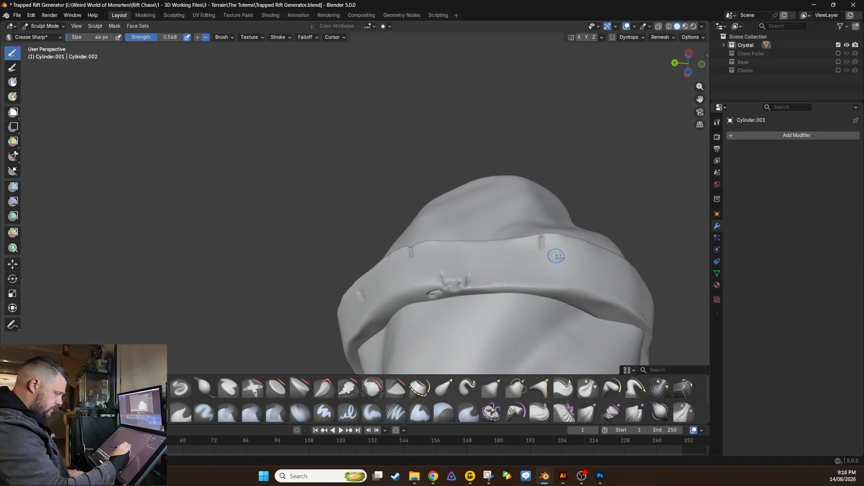
middle_click_drag(550, 252, 557, 283)
middle_click_drag(576, 245, 570, 262)
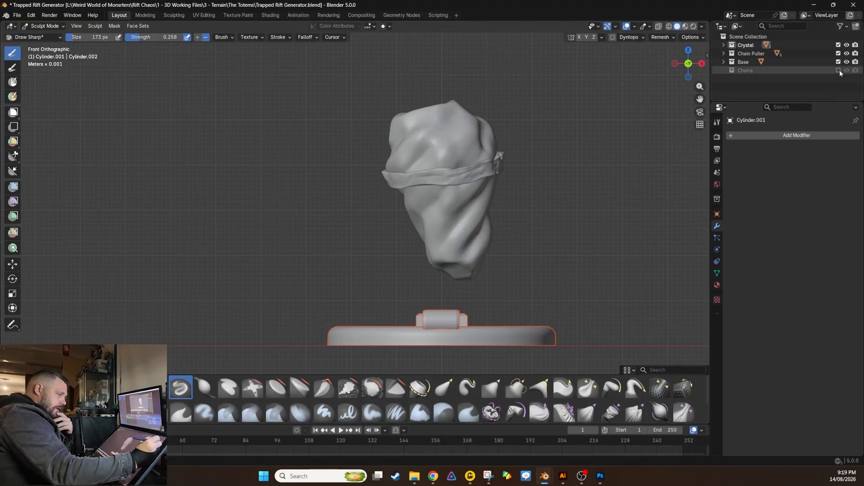
Step: Include the Chains collection in the view layer, then rotate, scale and move the horizontal link that hooks a chain to the band
left_click(838, 70)
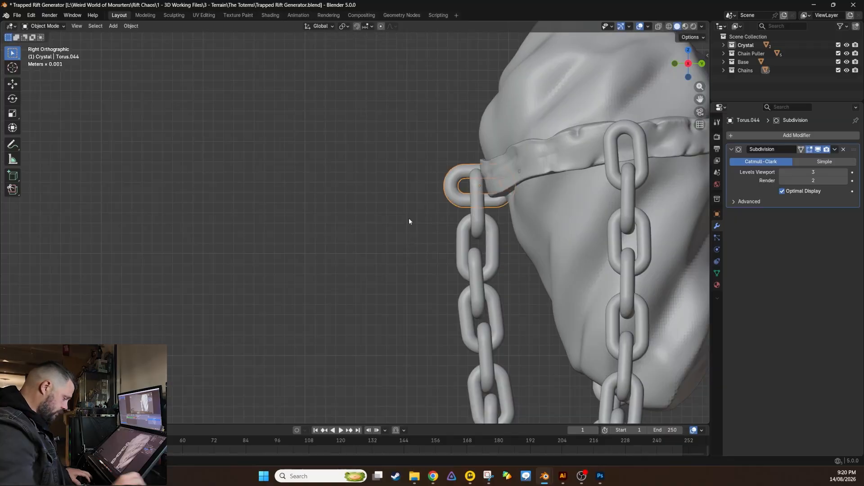
key("r")
left_click(416, 234)
key("g")
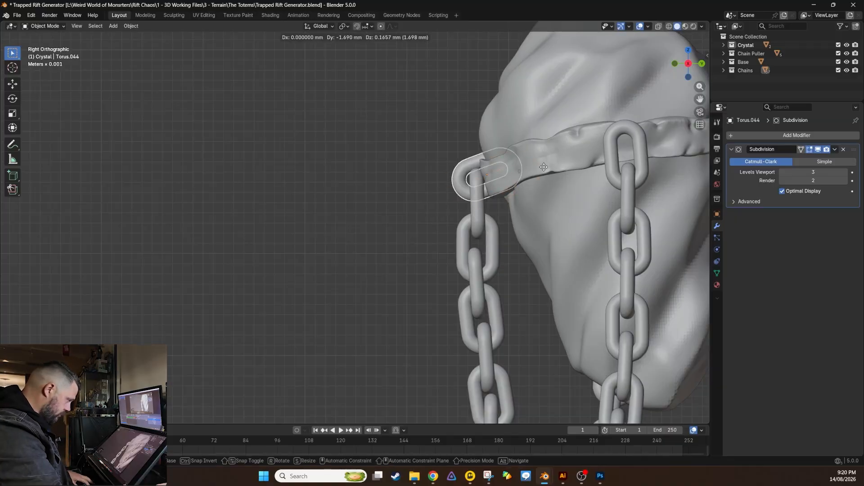
left_click(425, 228)
middle_click_drag(425, 227, 490, 221)
key("s")
key("KP_3")
key("g")
left_click(540, 232)
Step: Duplicate the small attachment link and place the copy where another chain meets the band
key("KP_1")
scroll(487, 222, "down", 2)
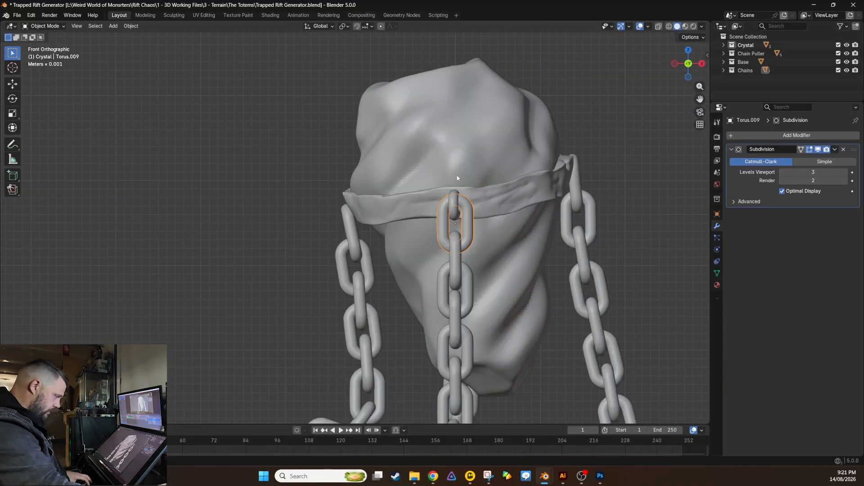
left_click(455, 204)
scroll(455, 203, "down", 3)
key("shift+d")
key("g")
left_click(396, 252)
middle_click_drag(397, 253, 347, 322)
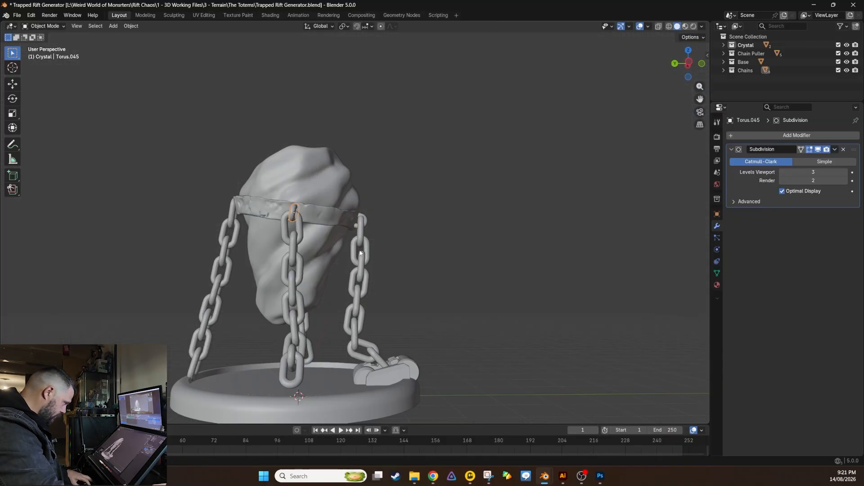
scroll(341, 328, "up", 4)
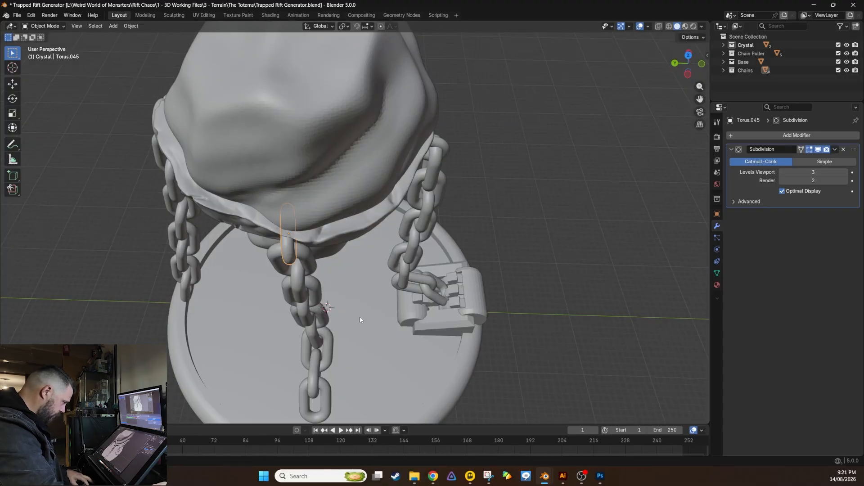
Step: Join the attachment links to the band as one object and switch it to Sculpt Mode
scroll(364, 320, "down", 5)
middle_click_drag(372, 332, 236, 194)
scroll(333, 261, "up", 3)
left_click(236, 194)
key("ctrl+j")
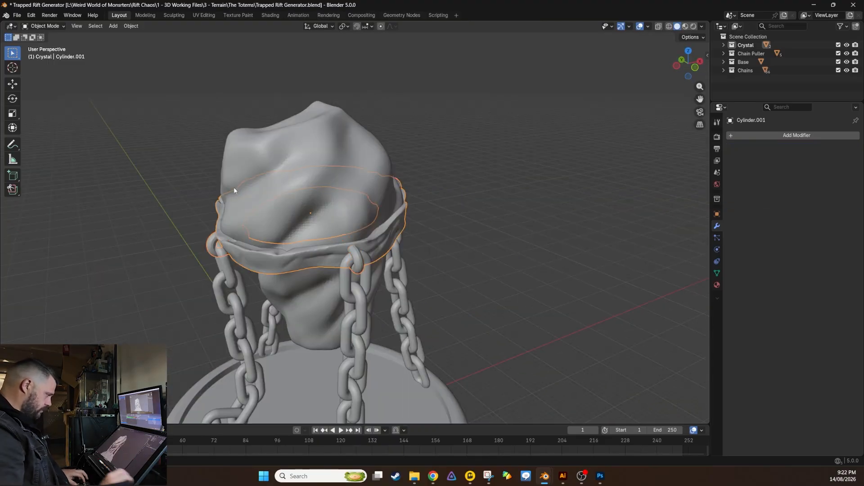
left_click(44, 26)
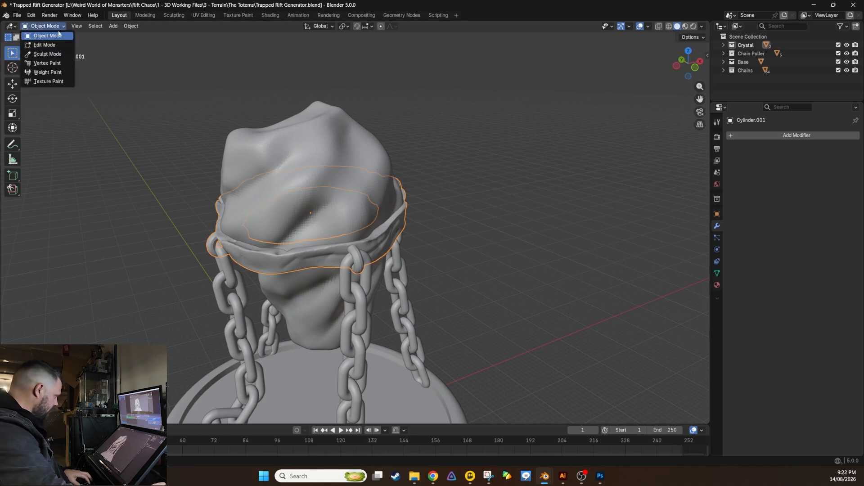
left_click(46, 53)
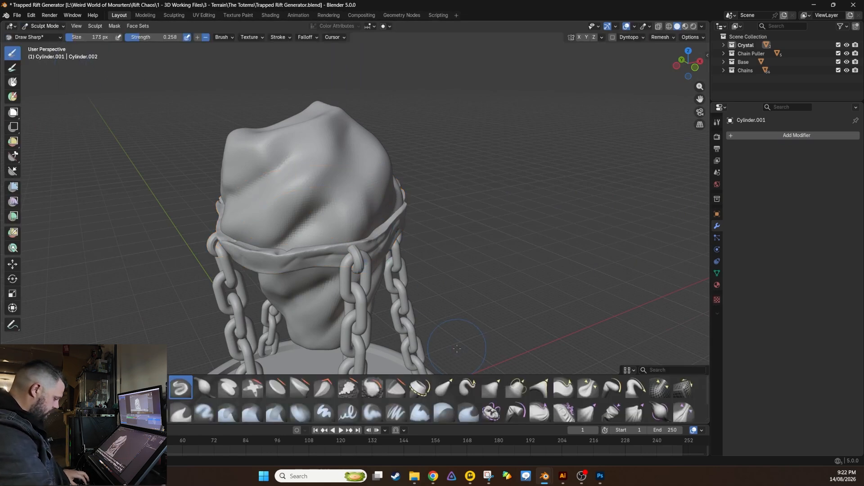
Step: Try a voxel remesh of the joined band and links, and refine the remesh voxel size to about 0.0170 mm
key("ctrl+r")
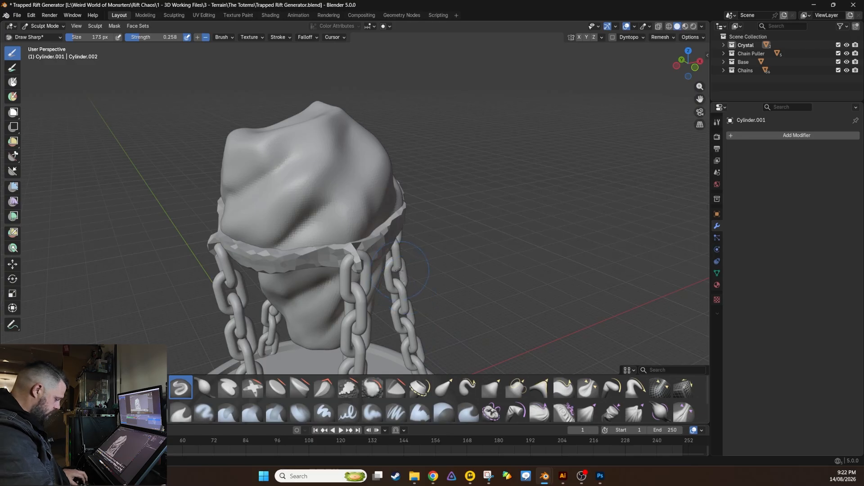
key("r")
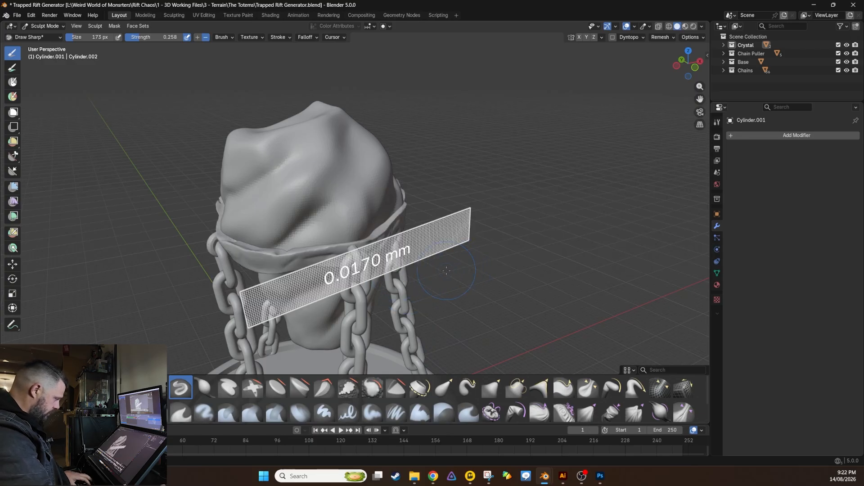
left_click(450, 272)
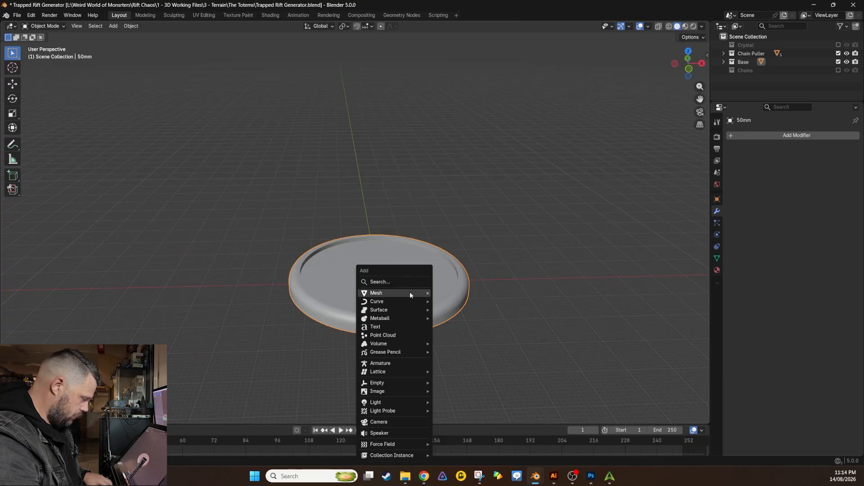
Step: Add a 32-vertex cylinder at the base's centre, widen it to cover the recessed area and flatten it along Z into a thin disc
mouse_move(410, 293)
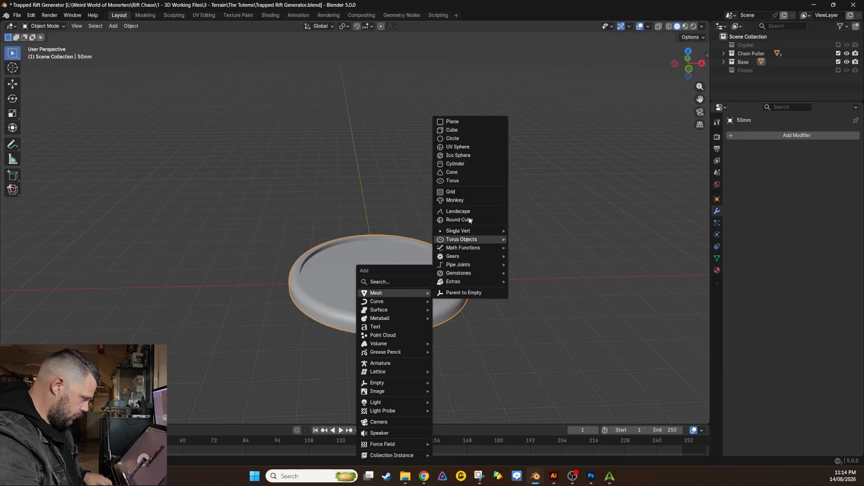
left_click(458, 163)
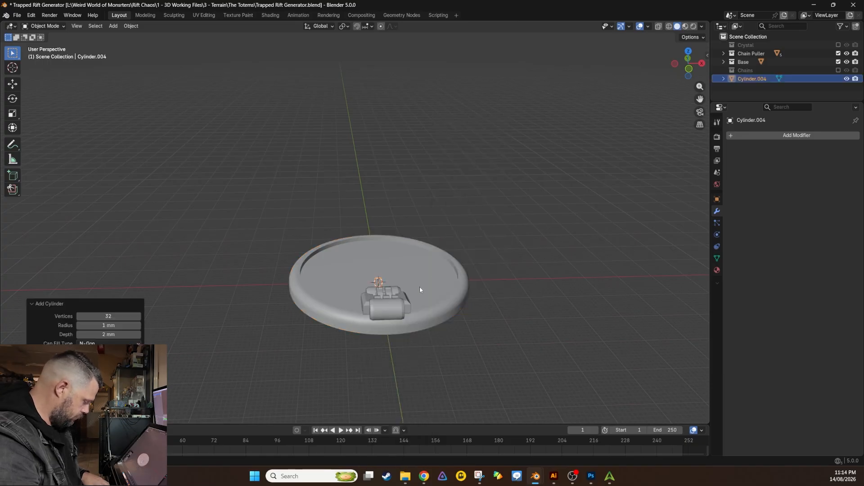
key("Tab")
key("s")
left_click(585, 205)
key("s")
key("z")
left_click(426, 258)
key("Tab")
key("KP_7")
scroll(494, 301, "up", 2)
left_click(522, 274)
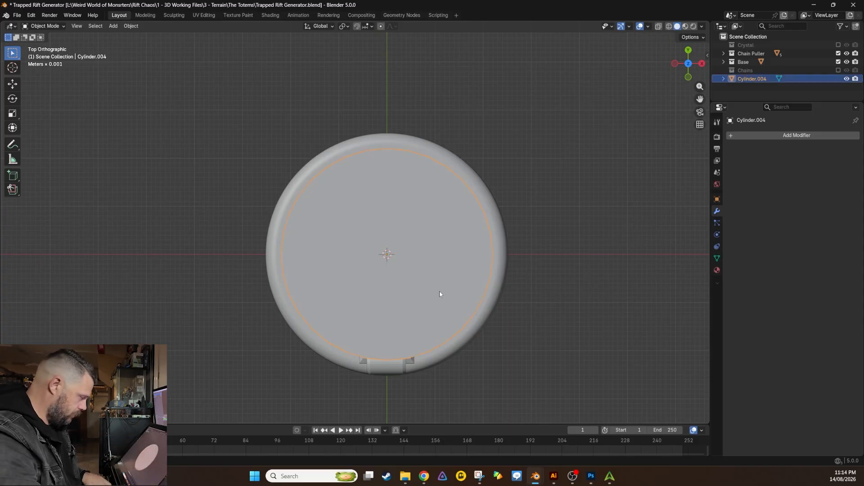
Step: Cut the disc through its centre along the Y axis and delete the half on the negative X side
key("Tab")
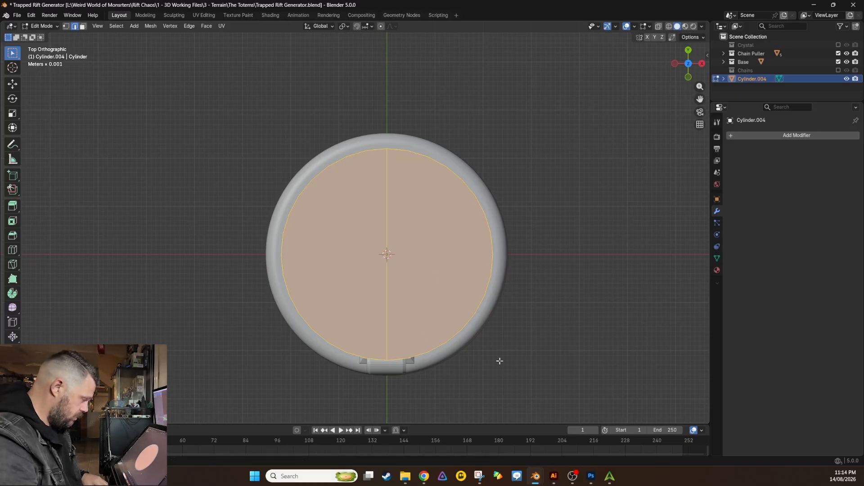
key("alt+z")
middle_click_drag(499, 361, 428, 245)
key("k")
left_click(395, 189)
key("KP_7")
left_click_drag(257, 122, 378, 383)
key("x")
Step: Fill the open straight side of the half-disc with a face
middle_click_drag(387, 295, 402, 233)
key("alt+z")
left_click(391, 253, "alt")
key("f")
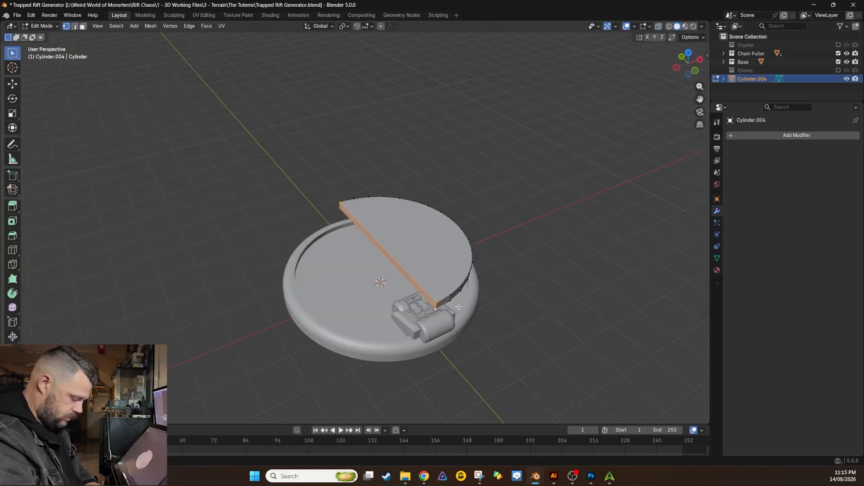
Step: Lower the half-disc about 7.5 mm along Z onto the base
key("Tab")
key("KP_7")
left_click(463, 319)
middle_click_drag(463, 319, 454, 269)
key("g")
key("z")
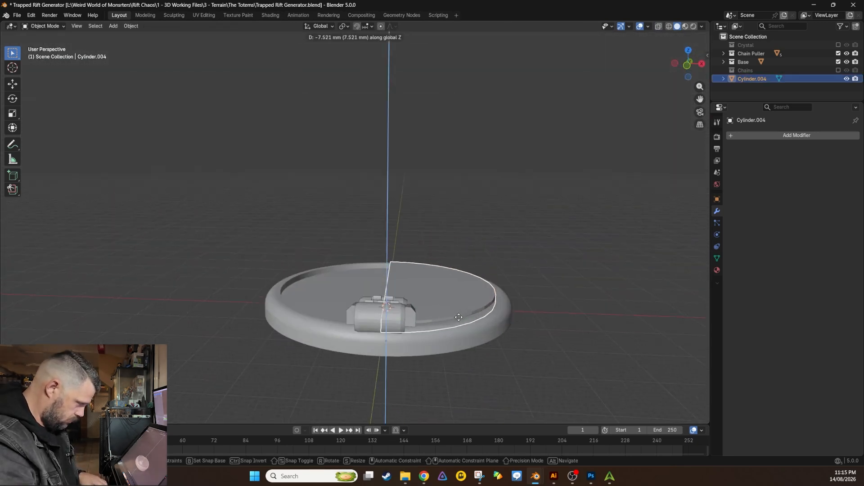
left_click(458, 318)
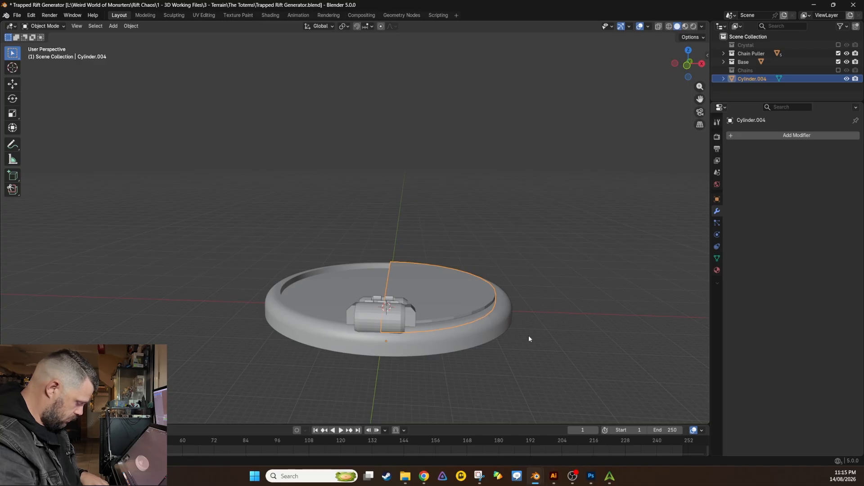
Step: Scale the half-disc down to about half its size and adjust its height along Z above the base floor
key("s")
left_click(460, 325)
key("g")
key("z")
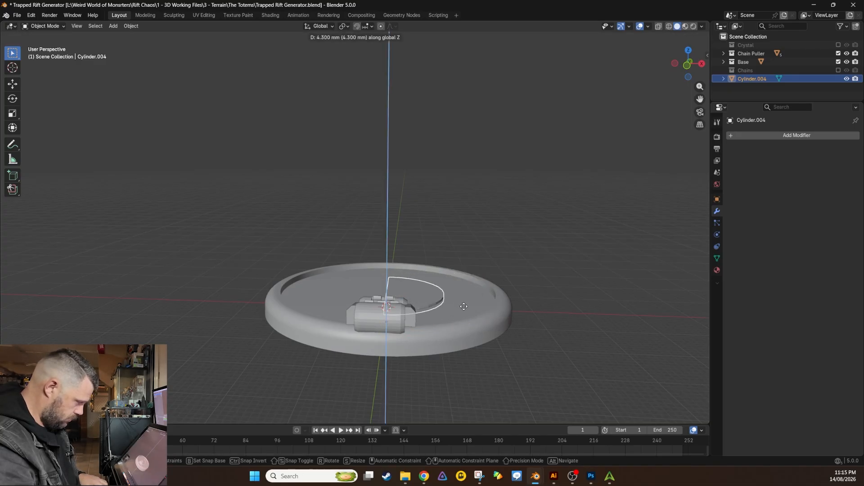
left_click(458, 325)
middle_click_drag(458, 326, 500, 369)
Step: Scale the half-disc down slightly so it clears the chain puller, and fine-tune its height along Z
key("KP_7")
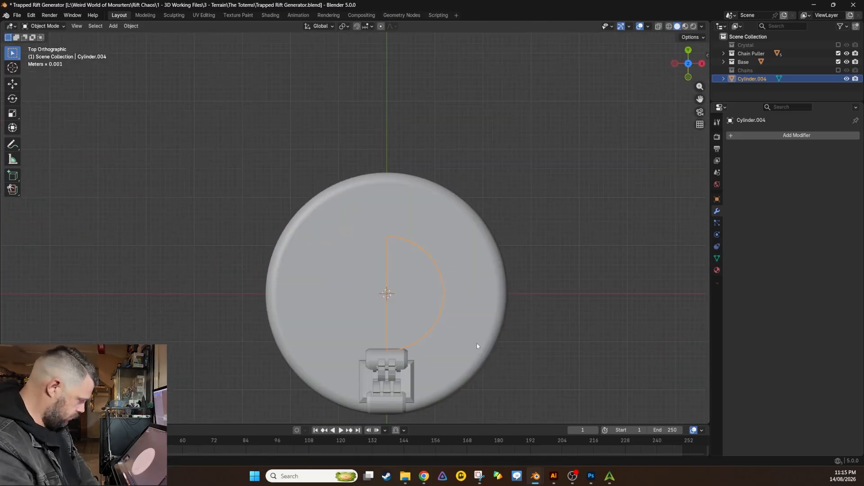
key("s")
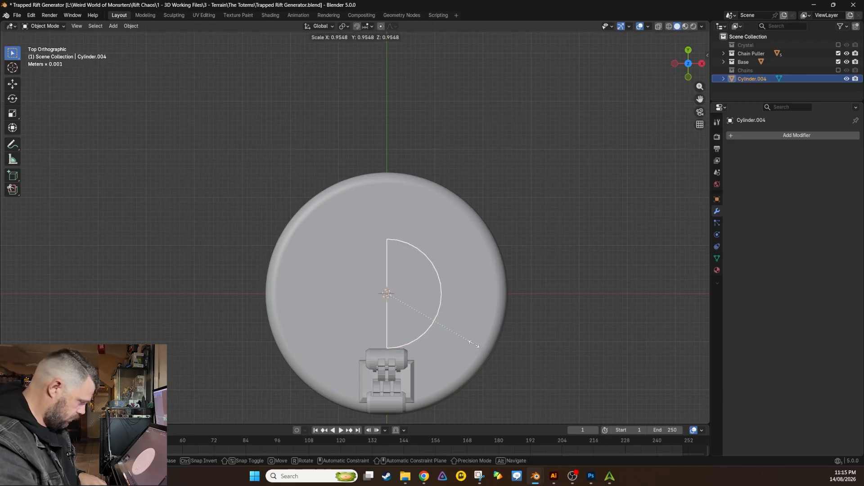
left_click(455, 356)
middle_click_drag(455, 356, 533, 331)
key("KP_1")
key("g")
key("z")
left_click(453, 290)
Step: Snap the 3D cursor to the outer edge of the half-disc and set the pivot point to 3D Cursor
key("Tab")
key("shift+s")
key("Tab")
left_click(343, 26)
left_click(357, 55)
Step: Try to rotate the half-disc about the Y axis around the 3D cursor
key("r")
key("y")
left_click(443, 376)
key("KP_1")
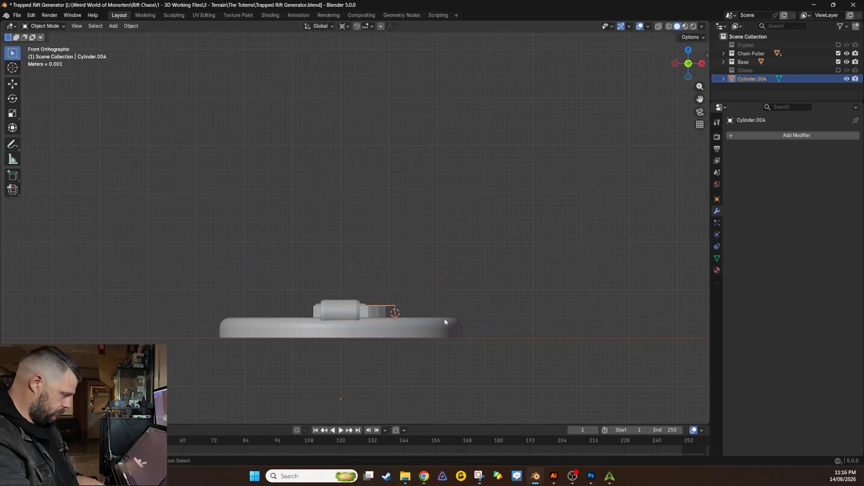
key("ctrl+z")
Step: Add a small cylinder within the half-disc's mesh at the 3D cursor, scale it and rotate it 90° about X
key("Tab")
key("shift+a")
key("s")
key("Escape")
key("ctrl+z")
middle_click_drag(456, 339, 419, 360)
key("shift+a")
key("s")
left_click(426, 266)
middle_click_drag(426, 266, 360, 246)
type("rx90")
key("Return")
Step: Resize the small cylinder, add loop cuts around its middle and extrude that band outward into a raised ring
key("s")
key("ctrl+r")
key("e")
key("s")
middle_click_drag(446, 335, 469, 360)
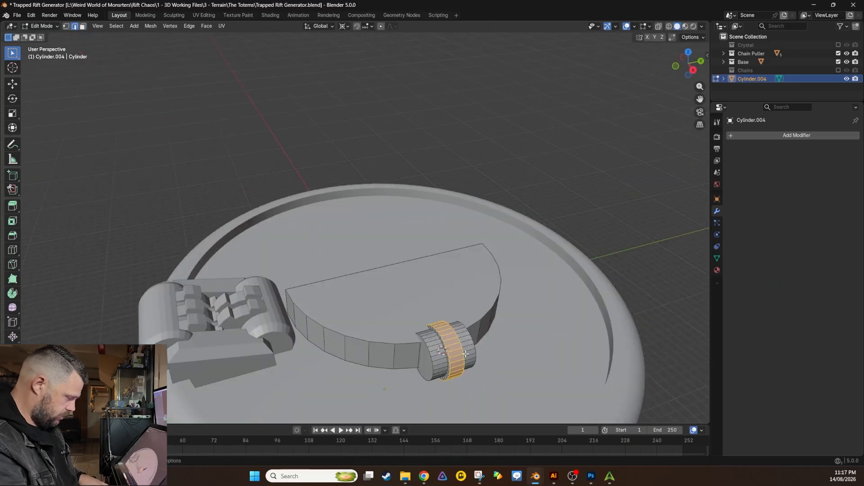
key("2")
key("n")
key("Tab")
Step: Exclude the Chain Puller collection from the view layer
left_click(587, 268)
left_click(405, 318)
middle_click_drag(615, 257, 550, 253)
key("n")
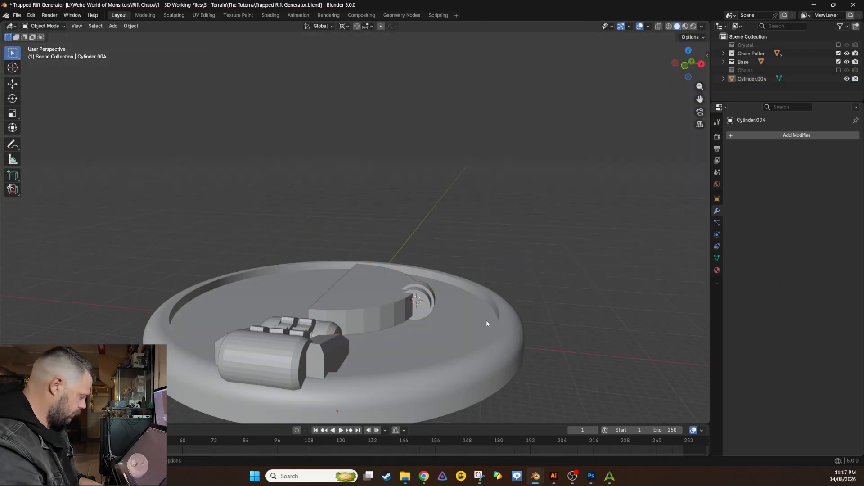
left_click(839, 54)
Step: Add a Mirror modifier on the X axis to the half-disc with the 50mm base as Mirror Object
key("KP_1")
left_click(416, 290)
left_click(796, 135)
key("Tab")
key("Tab")
left_click(843, 192)
middle_click_drag(477, 306, 487, 352)
key("KP_1")
key("r")
middle_click_drag(527, 270, 499, 323)
key("g")
key("Escape")
key("ctrl+z")
key("KP_7")
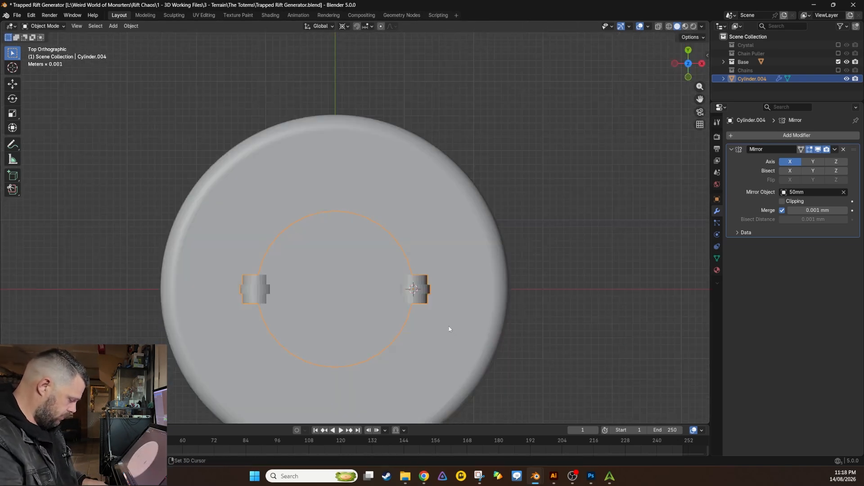
key("shift+a")
mouse_move(441, 295)
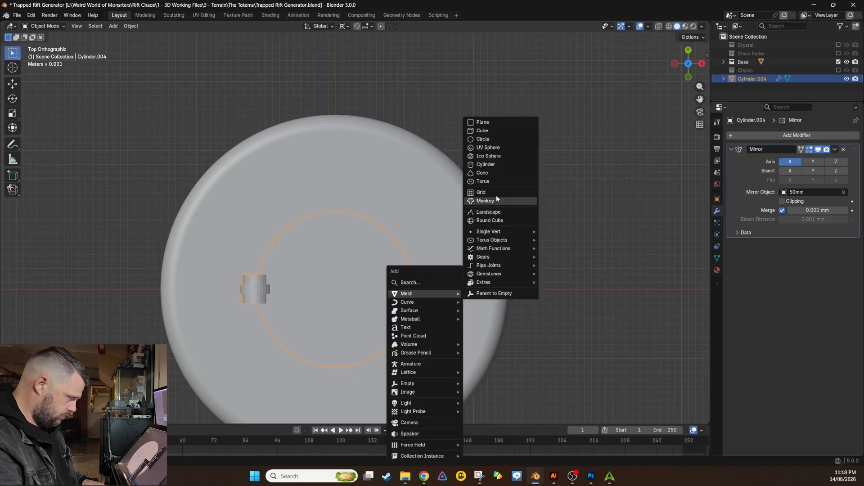
left_click(485, 164)
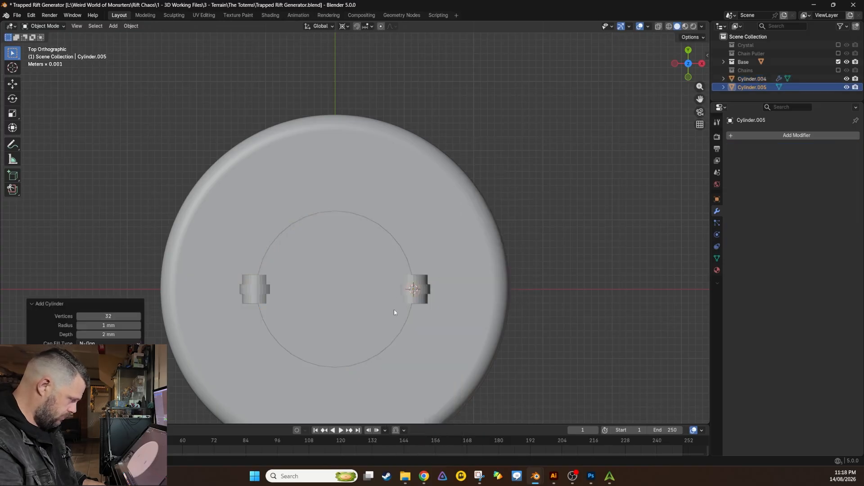
key("ctrl+z")
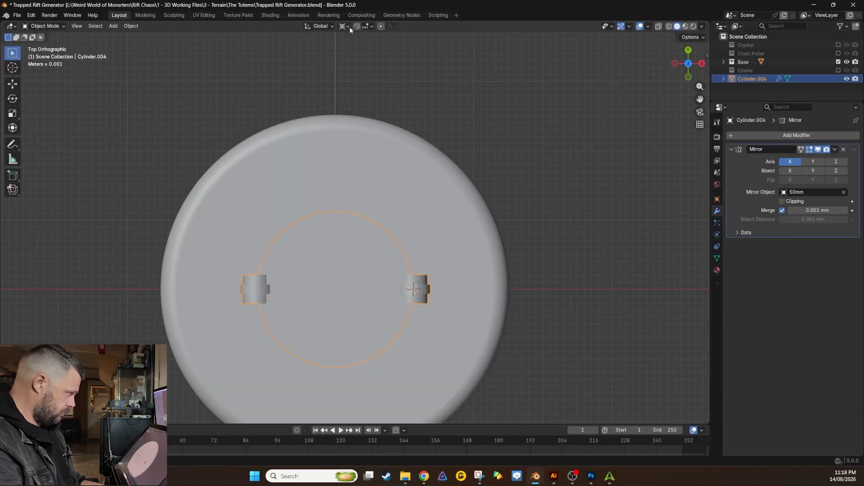
Step: Set the pivot point to Median Point and return the 3D cursor to the world origin
left_click(349, 27)
left_click(350, 75)
key("shift+s")
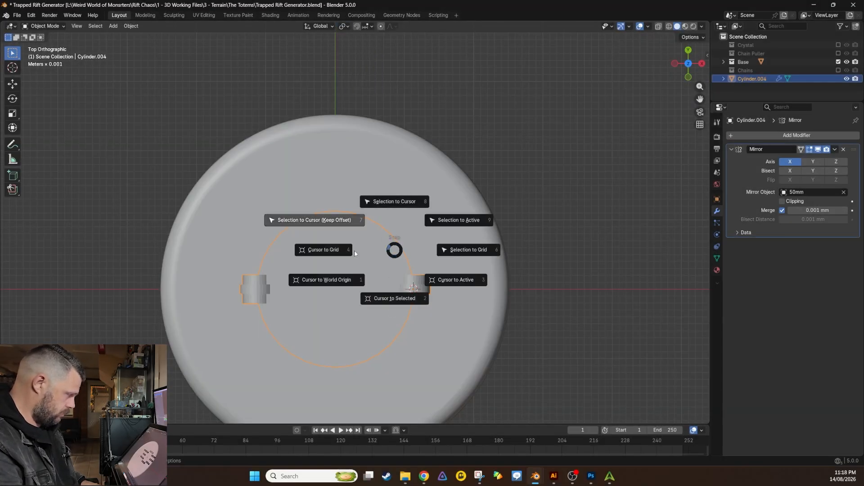
left_click(329, 282)
Step: Add a 32-vertex cylinder at the base's centre and scale it about 11.27 times to match the mirrored disc's outline
key("shift+a")
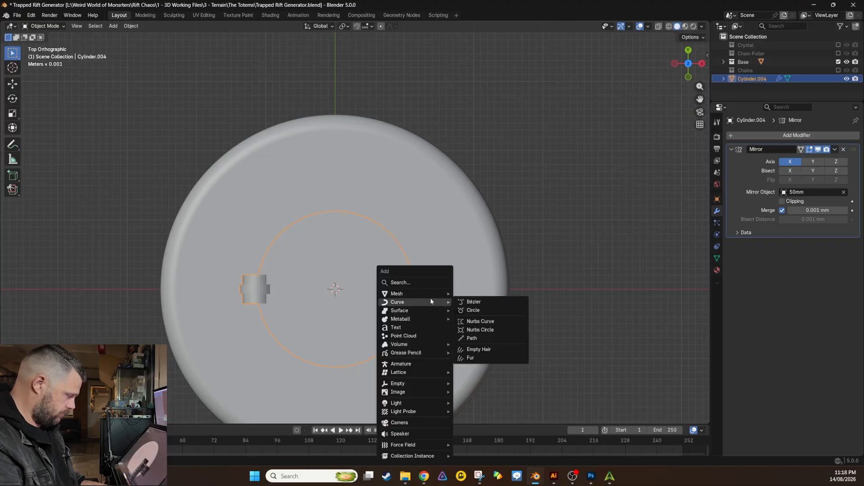
mouse_move(433, 294)
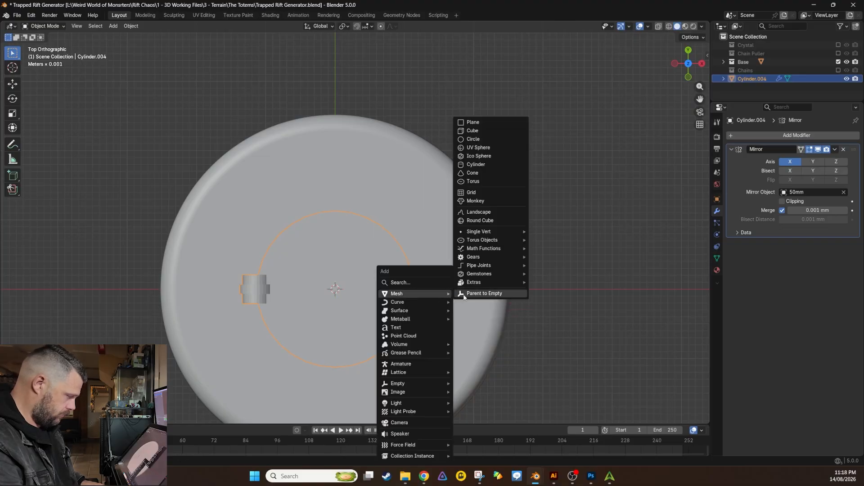
left_click(478, 165)
key("s")
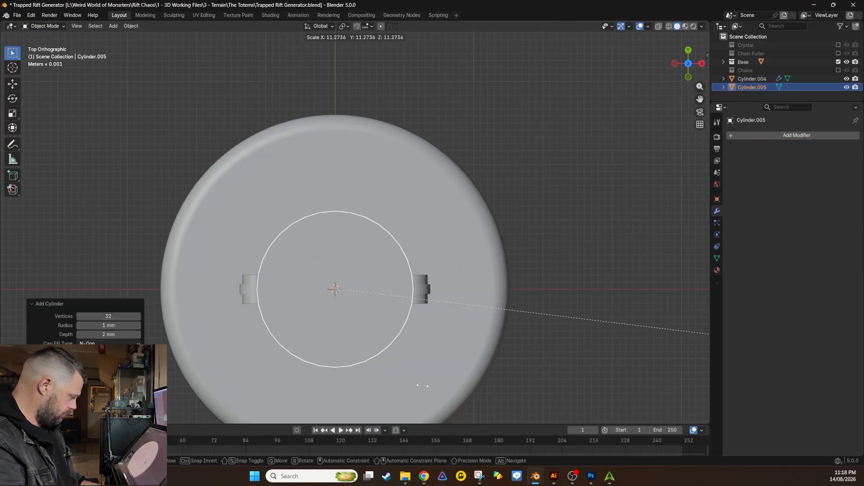
left_click(433, 390)
key("alt+z")
key("a")
key("s")
left_click(702, 385)
Step: Hide the mirrored disc with its side cylinders, leaving the new disc on the base
key("KP_1")
key("alt+z")
middle_click_drag(417, 313, 413, 360)
left_click(408, 259)
key("h")
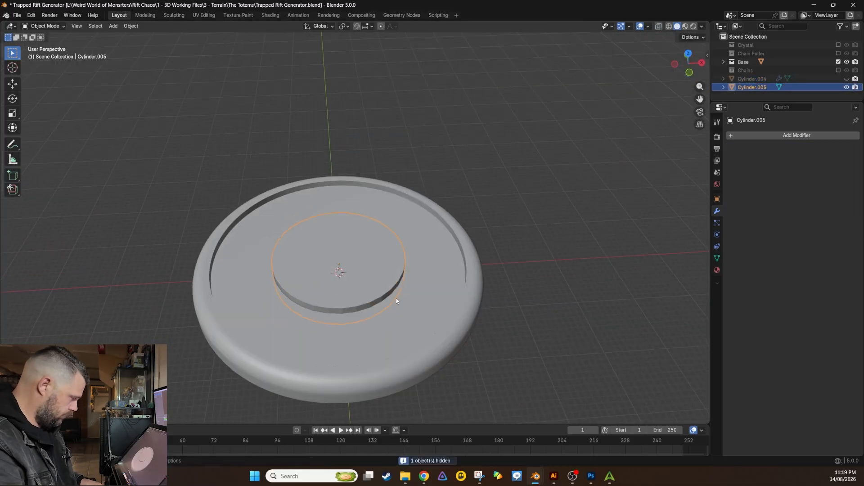
Step: Edit the new disc's faces and edges into a flat ring with a central opening that fills the base's recess
left_click(347, 267)
key("Tab")
key("3")
middle_click_drag(351, 268, 378, 290)
key("alt+z")
left_click(385, 295, "alt")
key("2")
middle_click_drag(331, 360, 378, 203)
key("alt+z")
key("Tab")
key("alt+z")
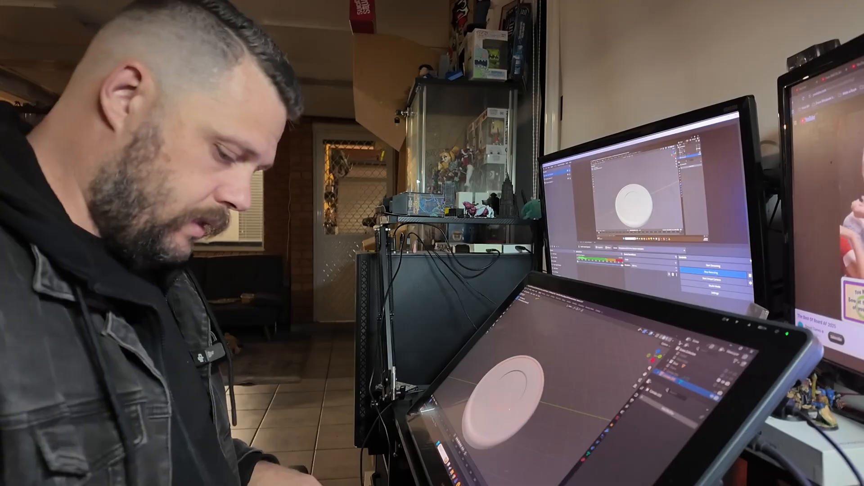
Step: Lower the honeycomb mesh about 7.8 mm along Z until it intersects the flat ring in the base, and select the ring
key("KP_7")
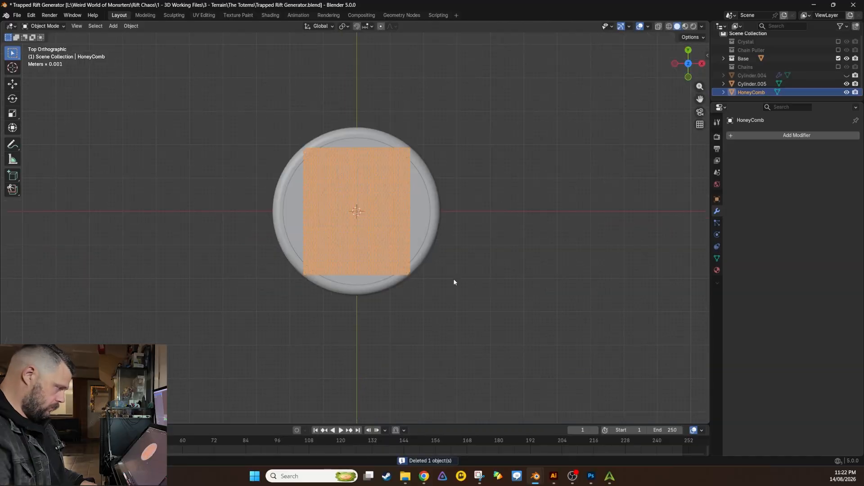
scroll(376, 207, "up", 3)
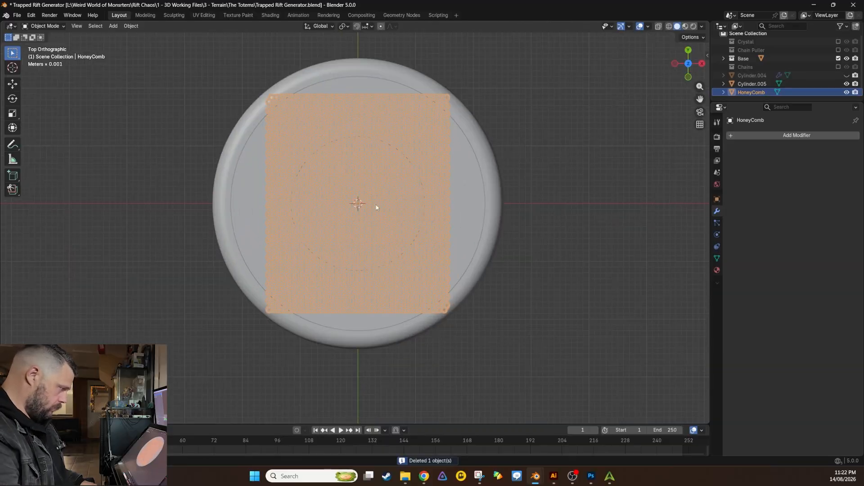
scroll(377, 207, "up", 3)
middle_click_drag(376, 207, 490, 166)
key("g")
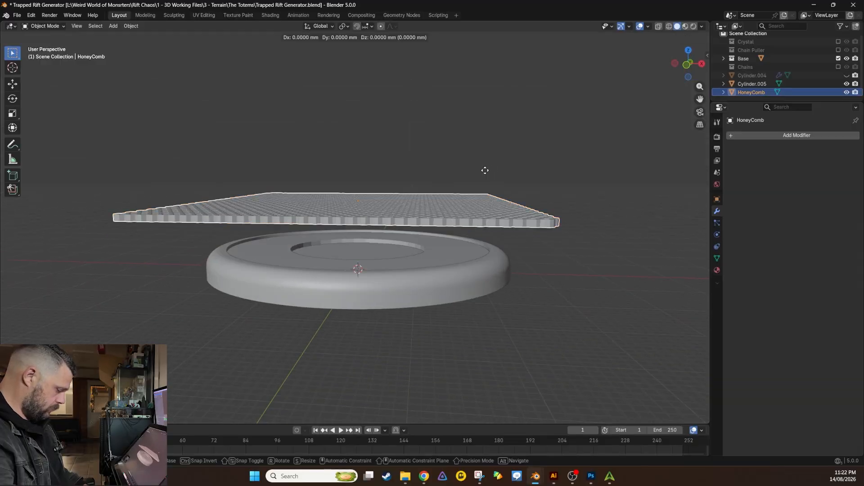
key("z")
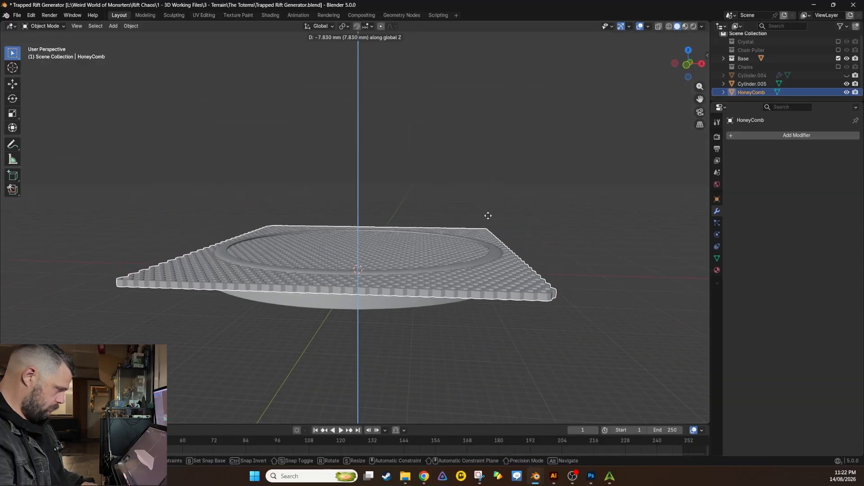
left_click(488, 217)
middle_click_drag(523, 214, 543, 234)
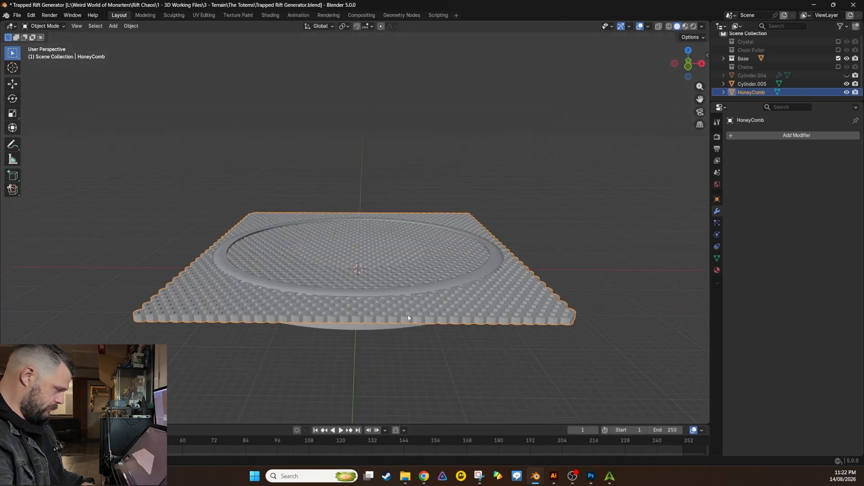
mouse_move(416, 258)
middle_mouse_down()
mouse_move(448, 247)
mouse_move(409, 252)
middle_mouse_up()
left_click(469, 226)
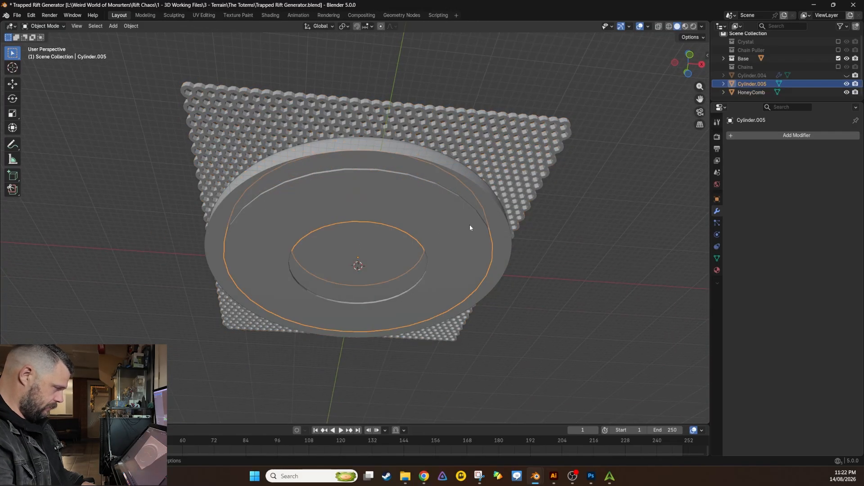
middle_click_drag(469, 226, 452, 279)
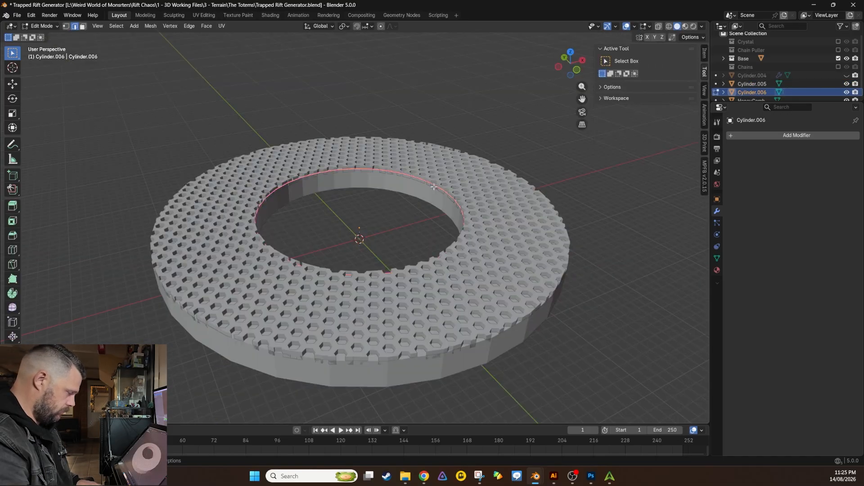
Step: Lower the upper edge loop of the honeycomb ring's central hole slightly along Z and scale it inward a little
key("g")
key("z")
left_click(438, 204)
key("s")
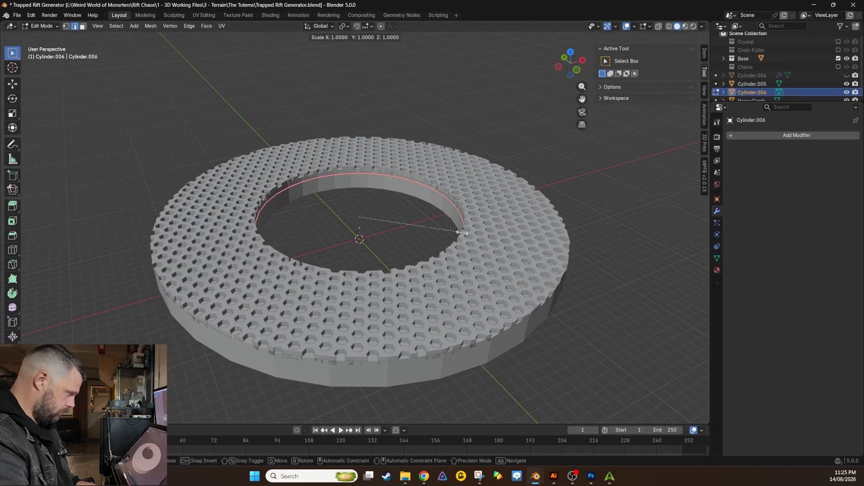
left_click(461, 232)
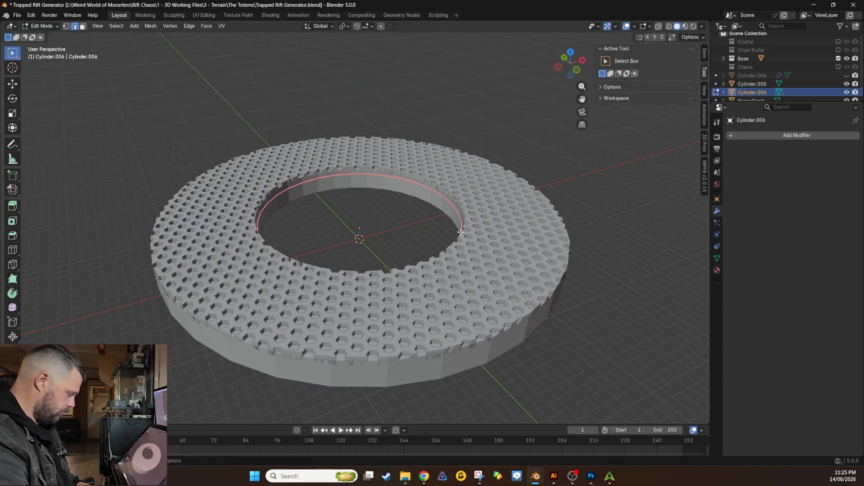
Step: Extend the upper edge loop of the honeycomb ring's central hole upward about 1.2 mm along Z
key("g")
key("z")
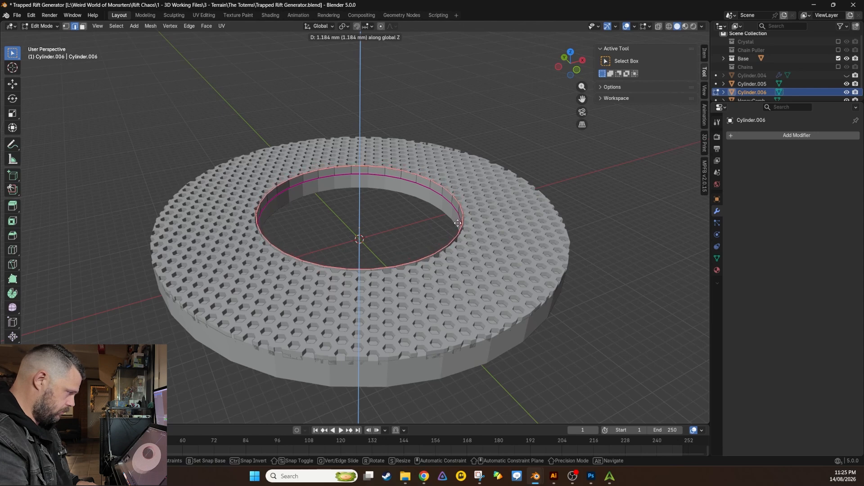
left_click(458, 223)
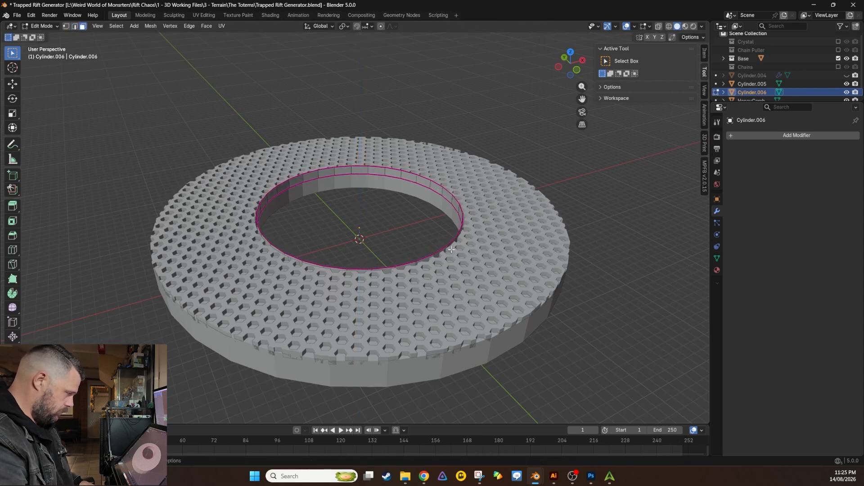
Step: Select the new inner wall's face loop, extrude it, and scale it outward by about 1.16 without affecting Z to form a rim
left_click(448, 248, "alt")
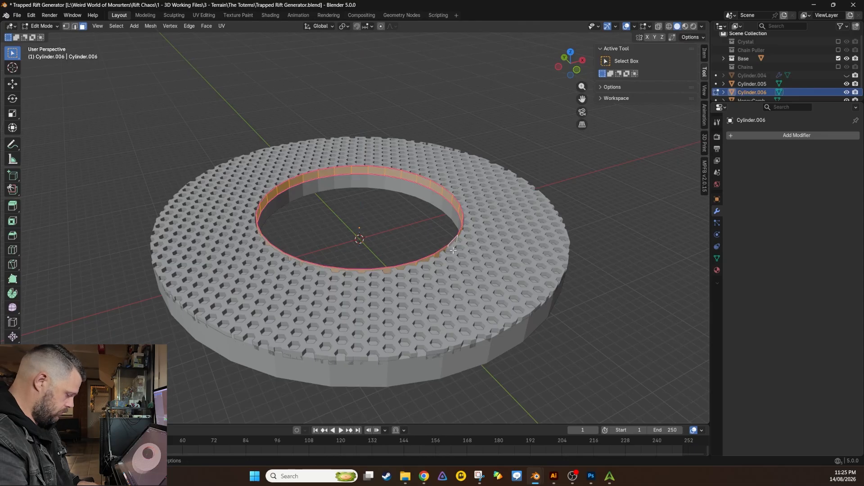
key("e")
right_click(456, 251)
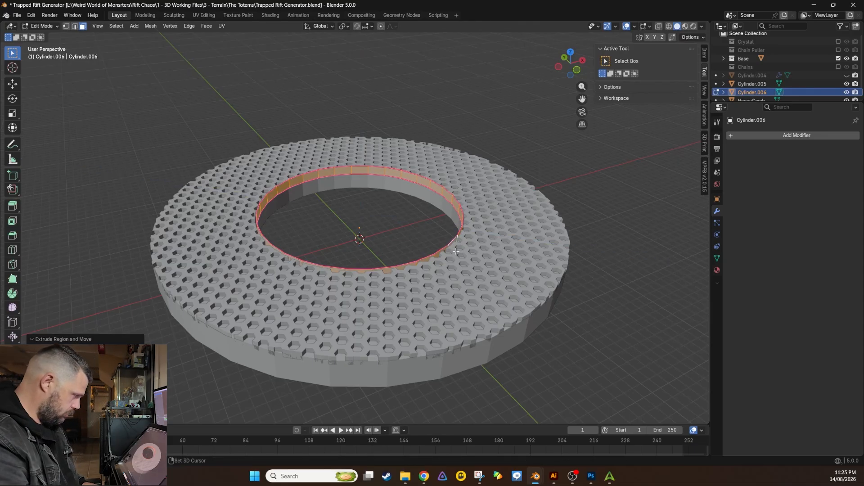
key("s")
key("shift+z")
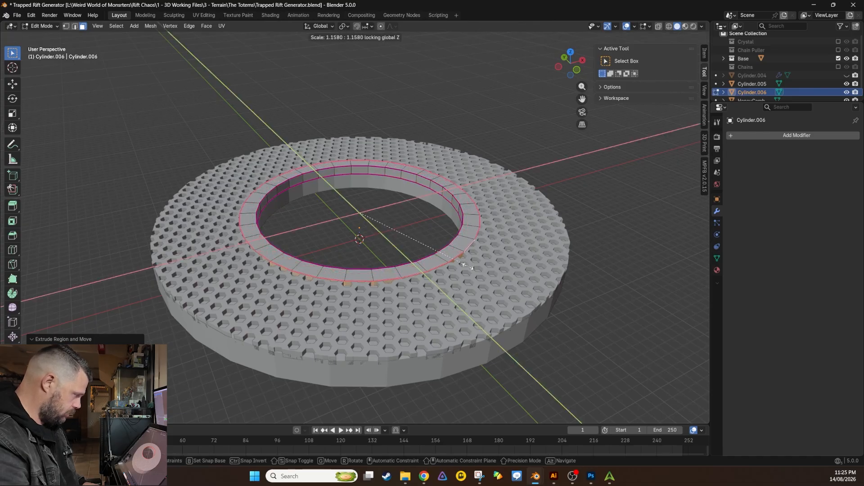
left_click(468, 265)
key("Tab")
mouse_move(471, 265)
middle_mouse_down()
mouse_move(469, 289)
mouse_move(471, 263)
middle_mouse_up()
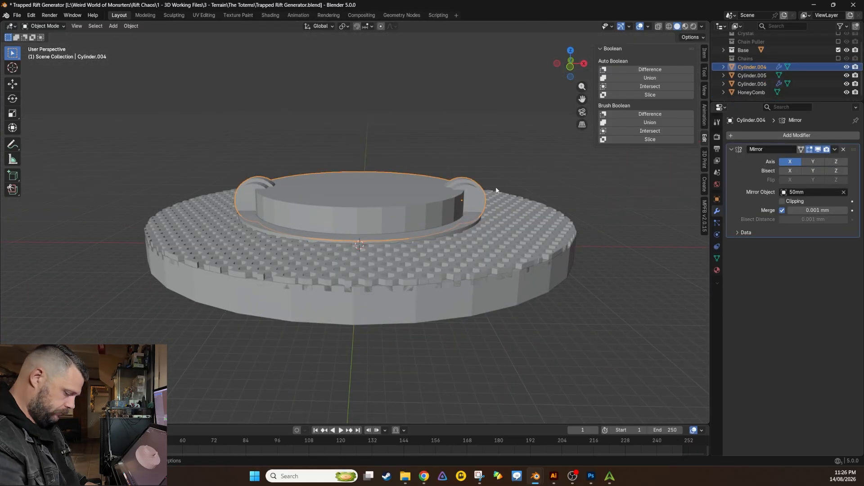
Step: Rotate the mirrored disc around its side cylinder in the front view so both hatch halves swing open above the base
key("KP_1")
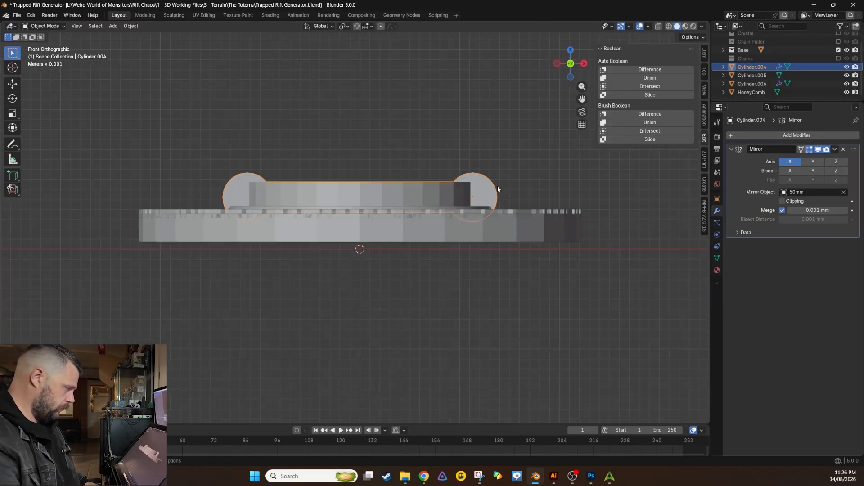
key("r")
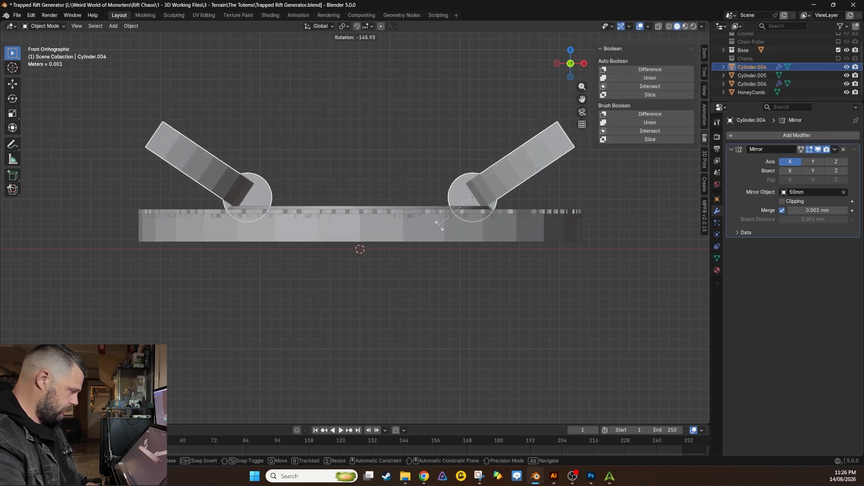
key("z")
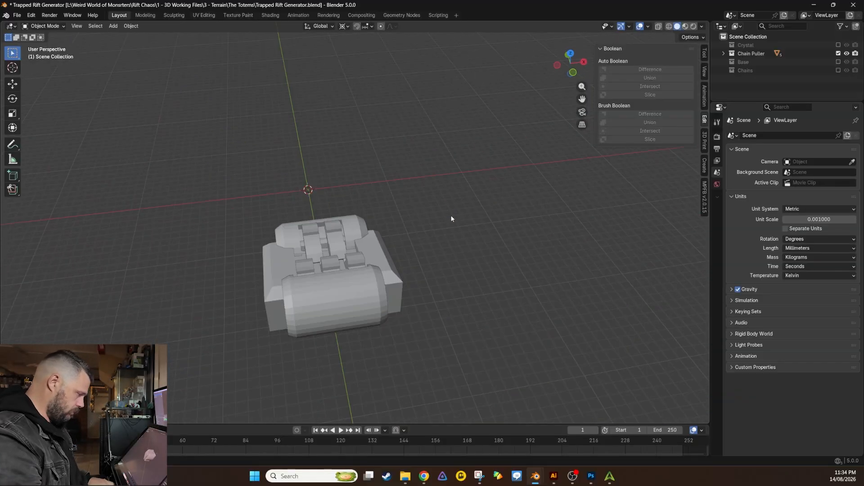
Step: Edit the chain puller's large front roller and set the crease of its selected edges to 1
left_click(329, 233)
middle_click_drag(329, 234, 431, 202, "shift")
scroll(410, 221, "up", 2)
left_click(305, 217)
scroll(324, 221, "up", 1)
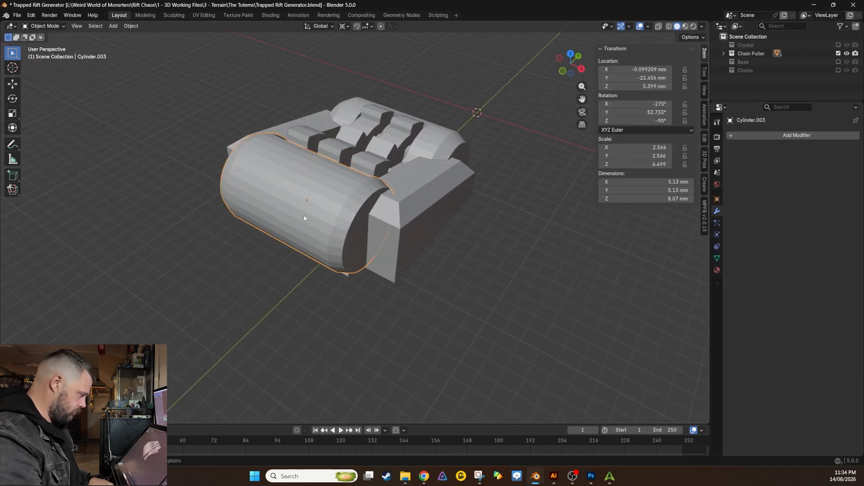
scroll(326, 229, "down", 2)
scroll(329, 226, "up", 1)
key("Tab")
middle_click_drag(350, 241, 406, 261)
key("2")
left_click(631, 150)
type("1")
key("Return")
Step: Add a loop cut to the chain puller's front roller, then extrude and scale the selected loops to shape it
left_click(562, 185)
middle_click_drag(563, 185, 315, 217)
key("ctrl+r")
left_click(261, 222, "alt")
key("e")
key("s")
key("s")
left_click(376, 330)
scroll(259, 203, "up", 5)
middle_click_drag(260, 202, 342, 194)
left_click(428, 212, "alt+shift")
key("Tab")
left_click(797, 136)
left_click(733, 162)
key("Delete")
Step: Duplicate the chain puller's front roller in the top view and move the copy along Y to the opposite end of the body
left_click(450, 253)
key("KP_7")
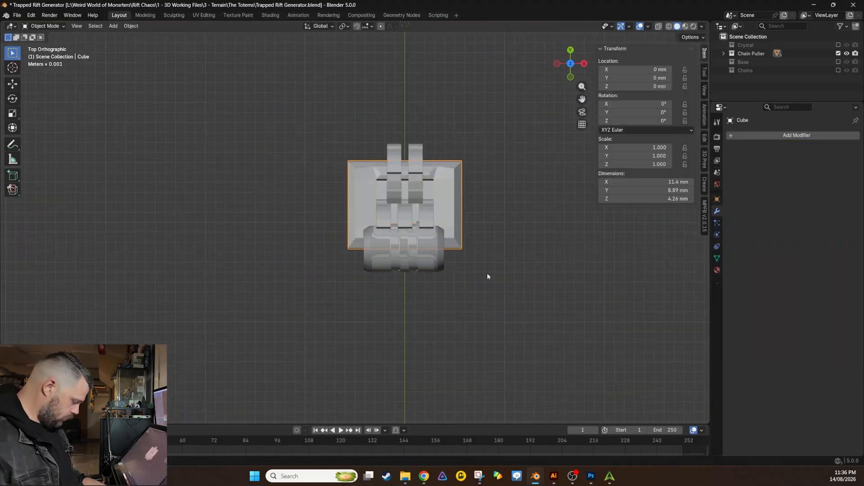
left_click(433, 252)
key("shift+d")
key("y")
left_click(434, 158)
scroll(508, 328, "up", 4)
middle_click_drag(434, 158, 451, 296)
left_click(494, 299)
left_click(386, 252)
scroll(386, 286, "up", 2)
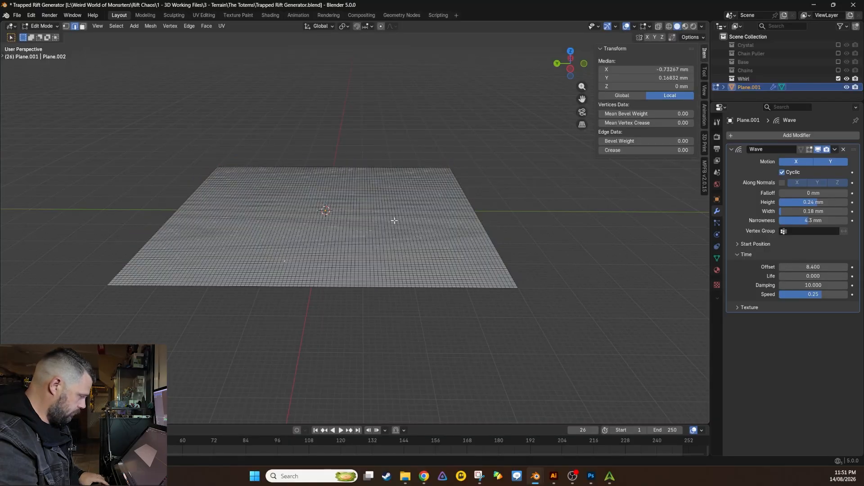
Step: Apply the Wave modifier to the rippled plane
key("Tab")
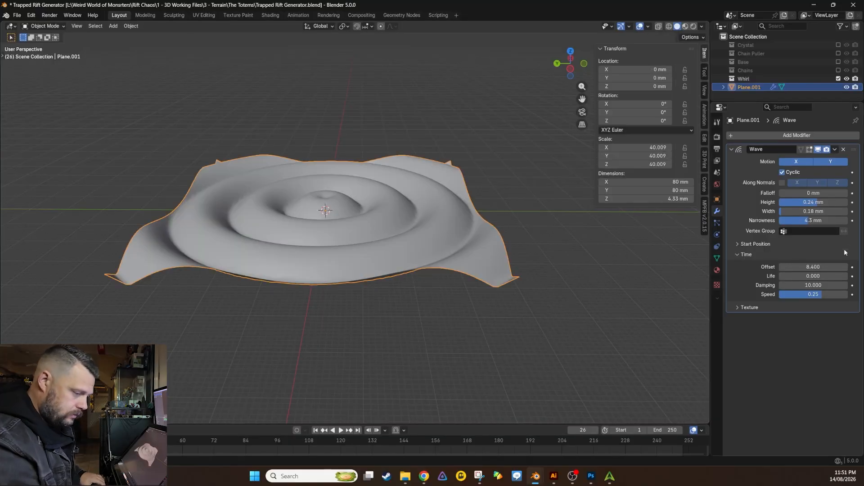
left_click(835, 149)
left_click(829, 159)
Step: Extrude the entire rippled plane downward and flatten the extruded faces by scaling them to 0 along Z
key("Tab")
middle_click_drag(440, 248, 438, 227)
key("a")
key("e")
left_click(436, 272)
key("s")
key("z")
key("0")
key("Return")
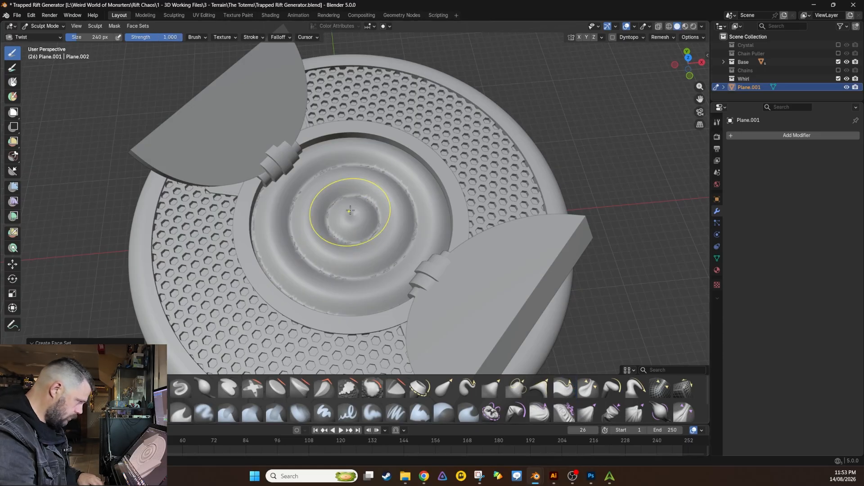
Step: Enlarge the Twist brush to 478 px and twist the ripples inside the base's central opening
key("f")
left_click(429, 246)
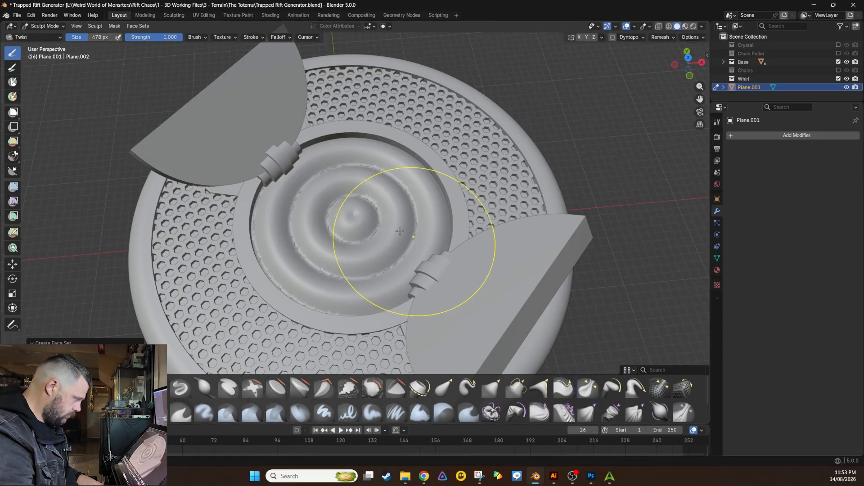
left_click_drag(315, 240, 385, 174)
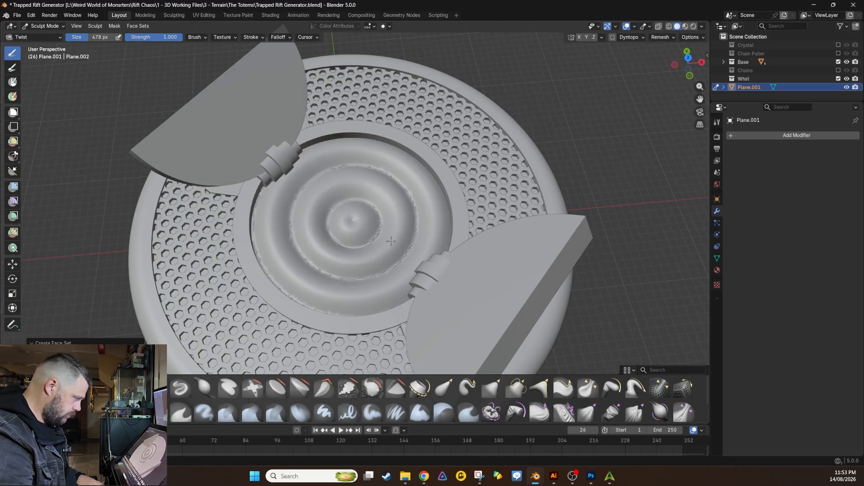
Step: Reshape the concentric ripples into an uneven swirl with the Grab brush at strength 0.400
middle_click_drag(385, 244, 388, 213)
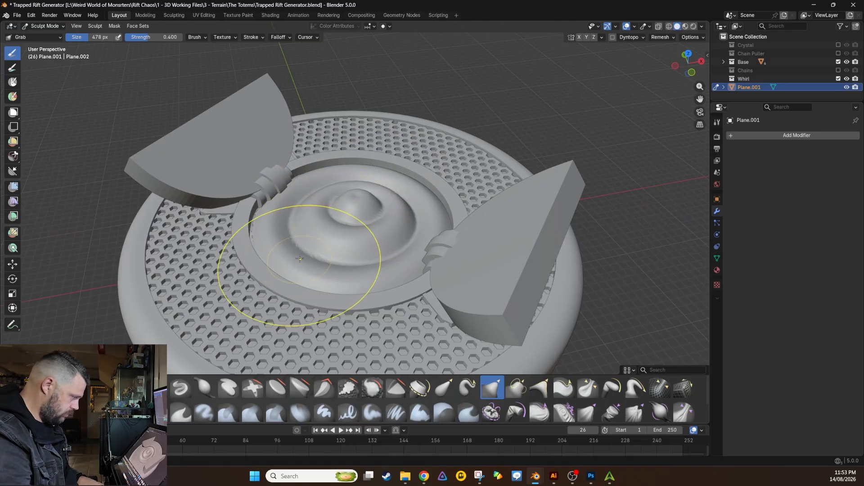
middle_click_drag(345, 270, 376, 267)
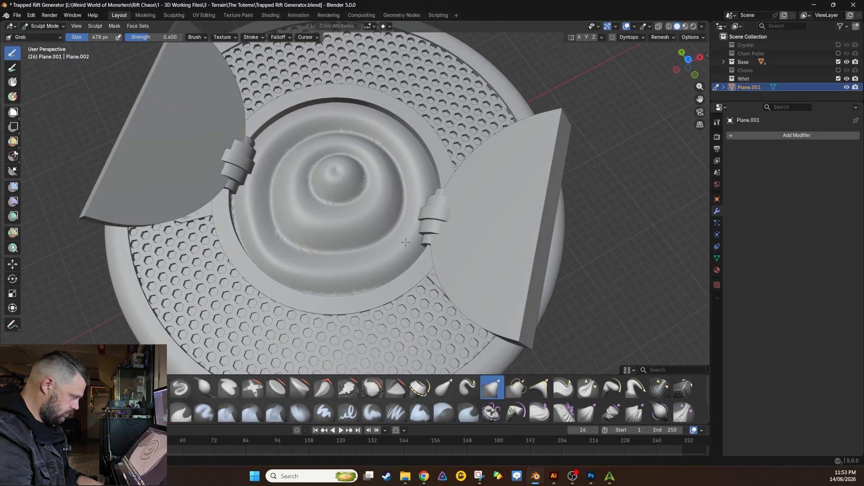
mouse_move(377, 149)
left_mouse_down()
mouse_move(383, 120)
mouse_move(256, 238)
left_mouse_up()
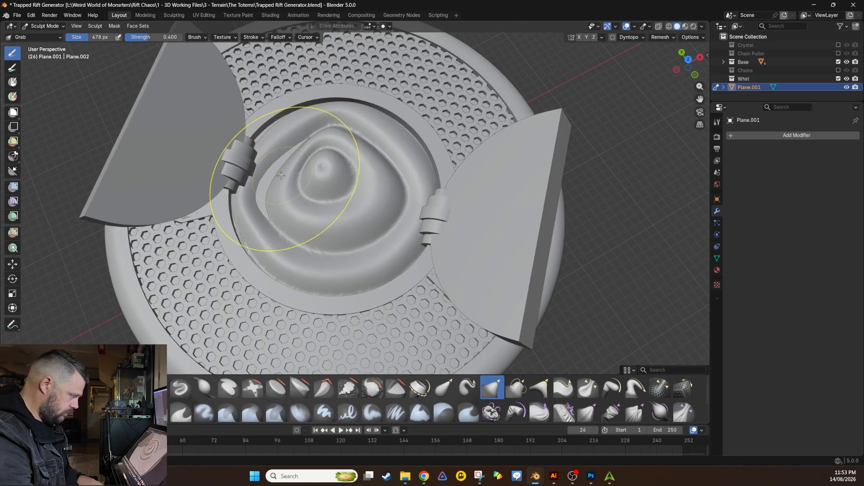
middle_click_drag(267, 207, 324, 186)
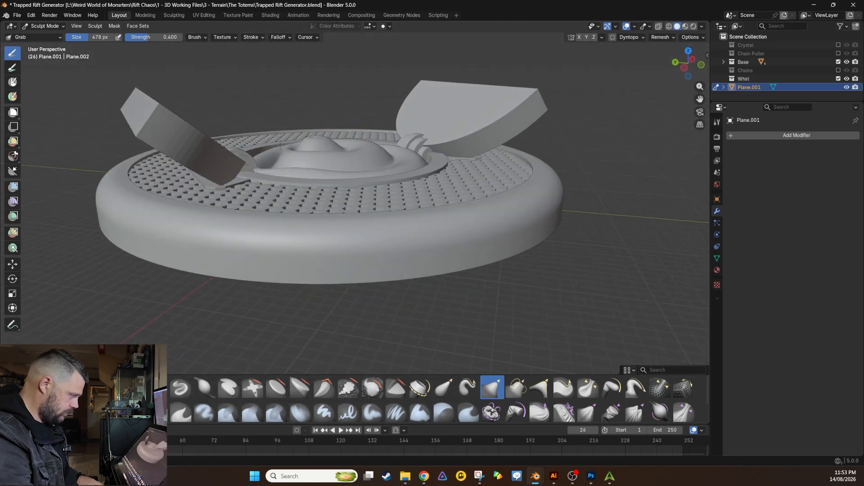
middle_click_drag(389, 179, 367, 151)
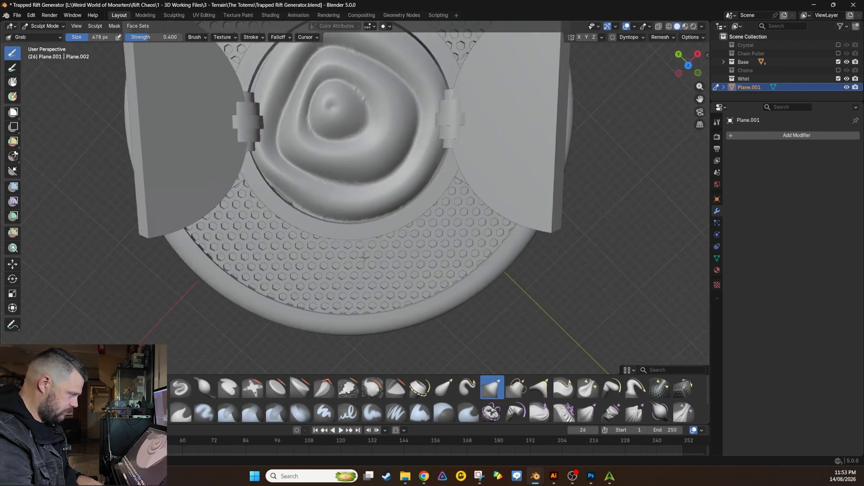
middle_click_drag(411, 180, 407, 221, "shift")
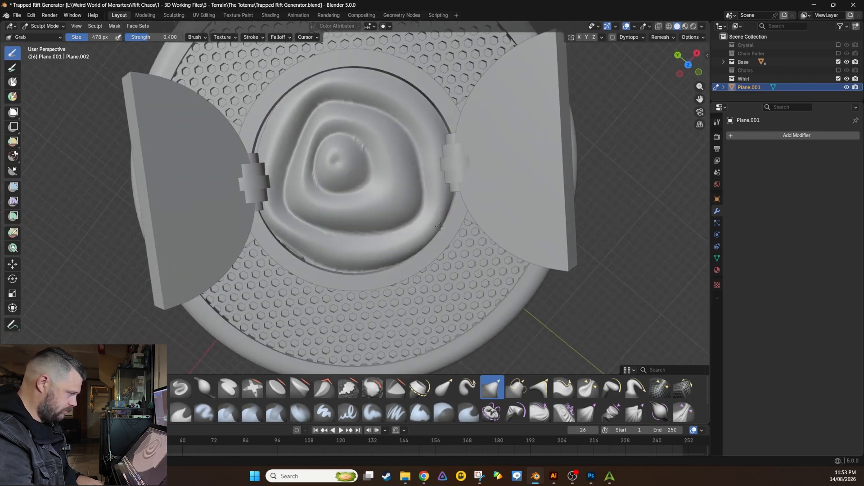
Step: Try to pull the whirl's central peak and surrounding ripples into a tighter swirl with the Grab brush
left_click_drag(330, 166, 367, 181)
mouse_move(320, 145)
left_mouse_down()
mouse_move(382, 181)
mouse_move(408, 176)
mouse_move(417, 203)
left_mouse_up()
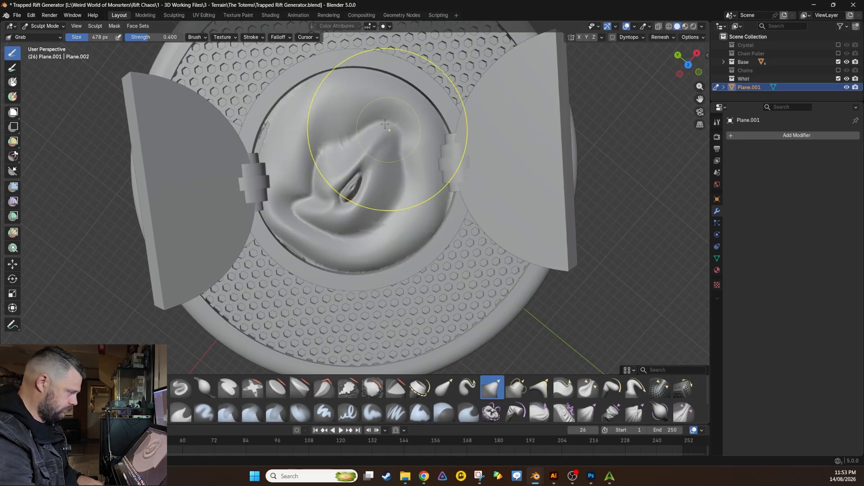
left_click_drag(388, 146, 351, 128)
left_click_drag(298, 227, 375, 225)
middle_click_drag(418, 180, 397, 91)
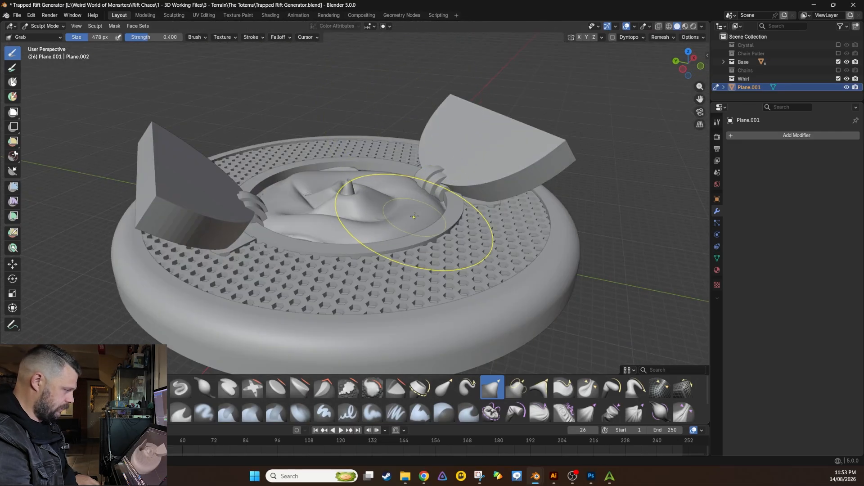
Step: Undo the latest Grab strokes on the whirl
key("ctrl+z")
key("ctrl+z")
key("ctrl+z")
key("ctrl+z")
key("ctrl+z")
key("ctrl+z")
key("ctrl+z")
key("ctrl+z")
key("ctrl+z")
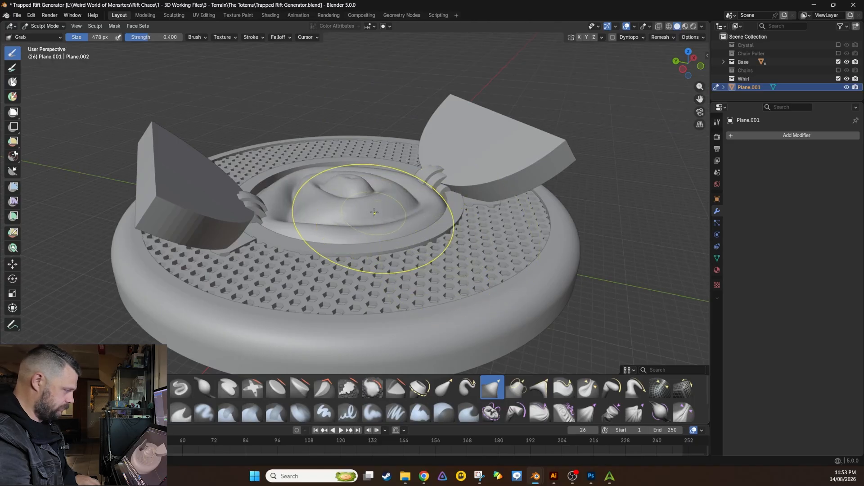
Step: Pull the whirl's ripples sideways toward the rim of the opening with the Grab brush
left_click_drag(411, 212, 432, 208)
middle_click_drag(419, 188, 373, 294)
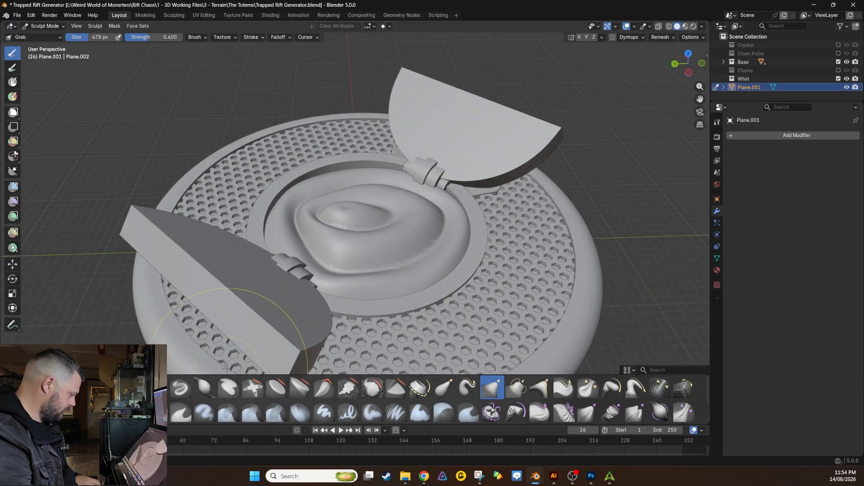
middle_click_drag(228, 368, 227, 409, "ctrl")
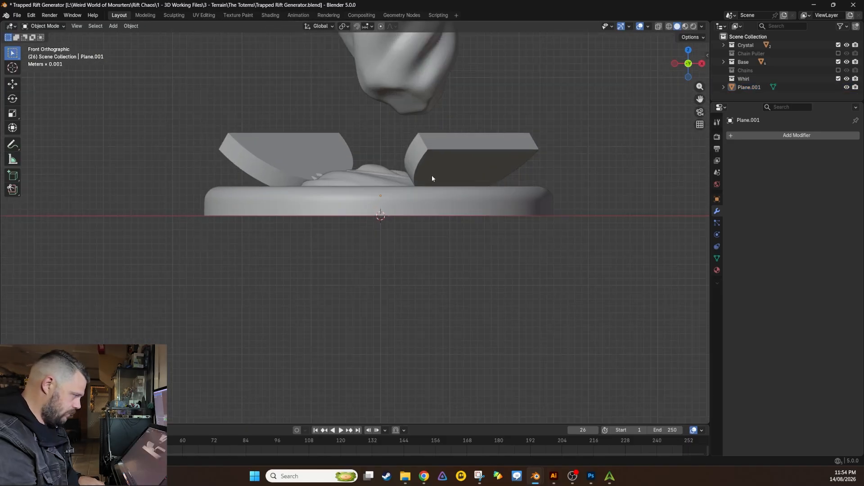
Step: Add a UV sphere at the base's origin and scale it up to several times its size
middle_click_drag(432, 177, 438, 279, "shift")
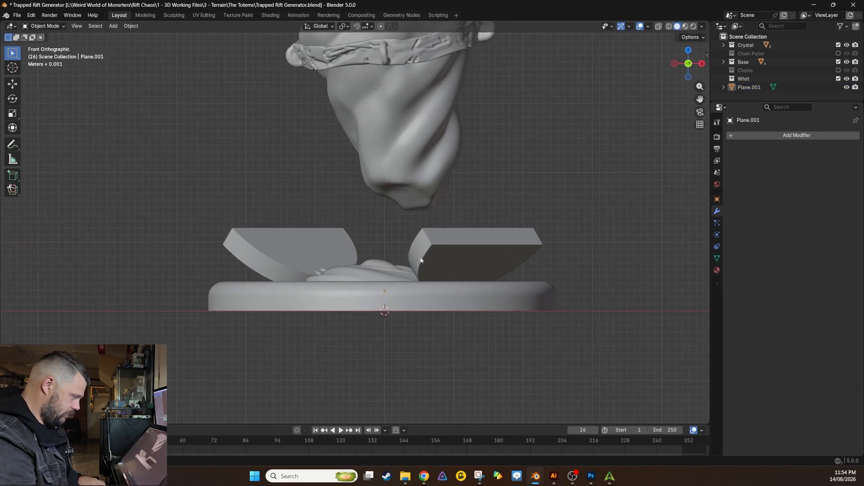
key("shift+a")
mouse_move(394, 264)
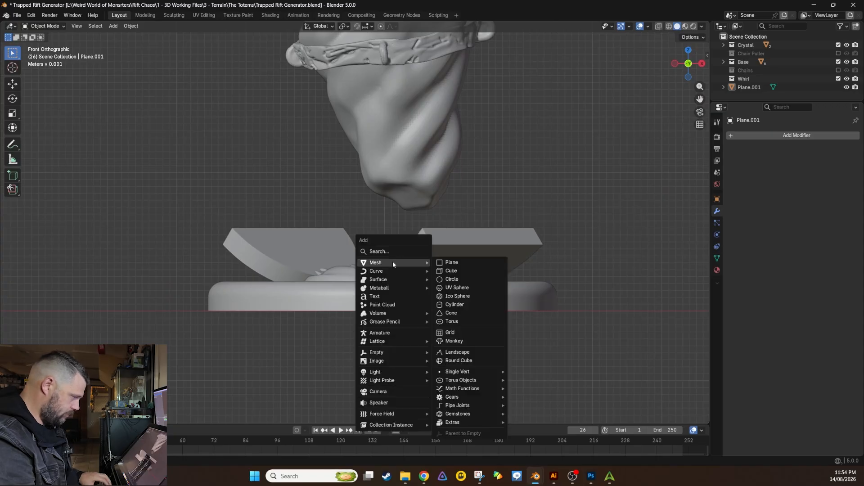
left_click(456, 287)
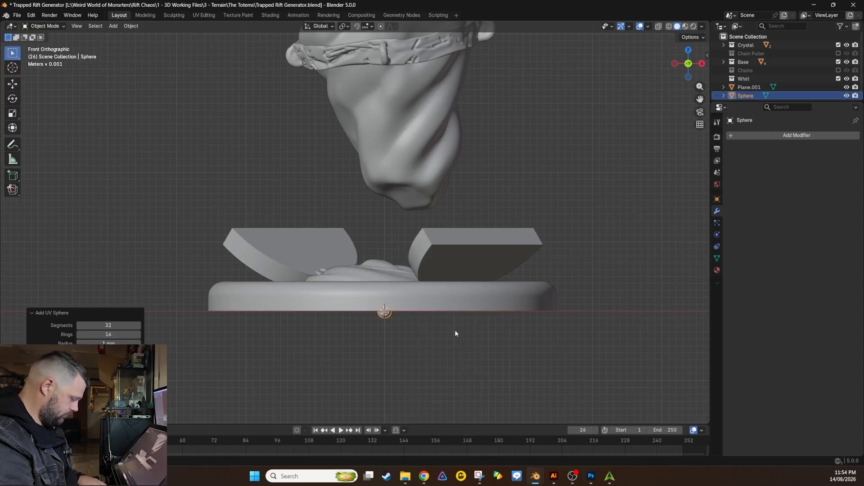
key("s")
left_click(625, 389)
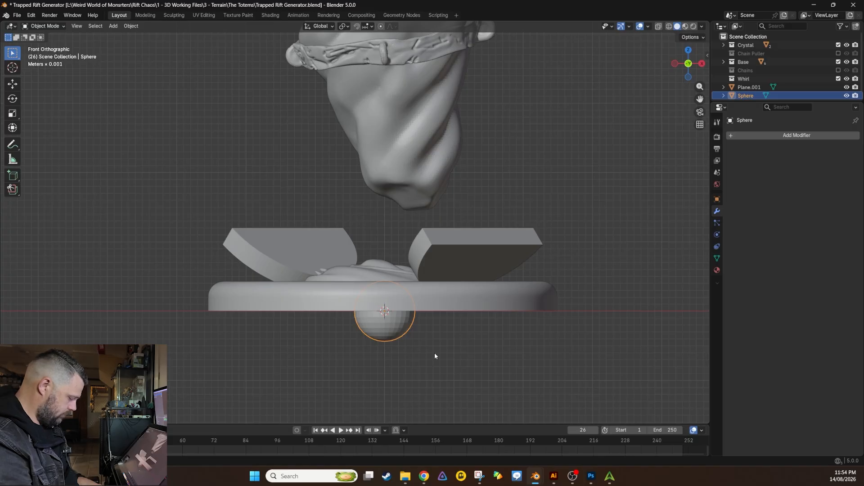
Step: Move the sphere up between the whirl and the crystal's lower tip, aligning it in the front and right views
key("g")
left_click(459, 270)
middle_click_drag(462, 277, 376, 309)
key("KP_3")
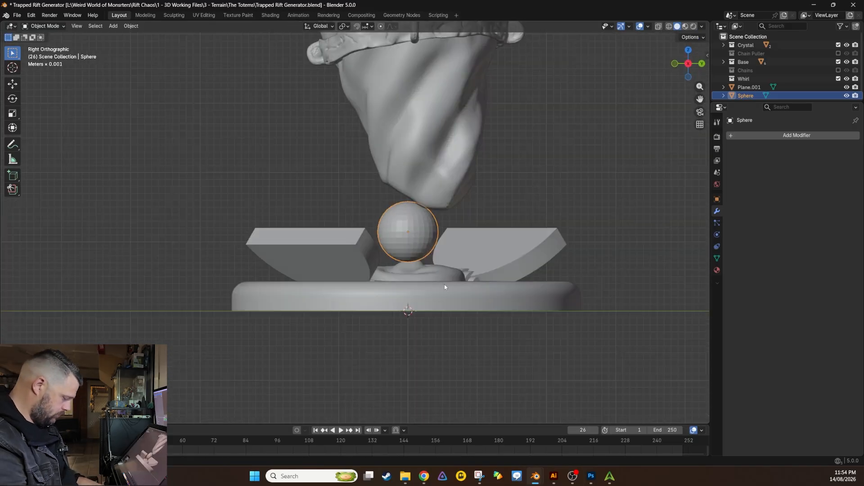
key("g")
left_click(441, 303)
middle_click_drag(457, 299, 571, 315)
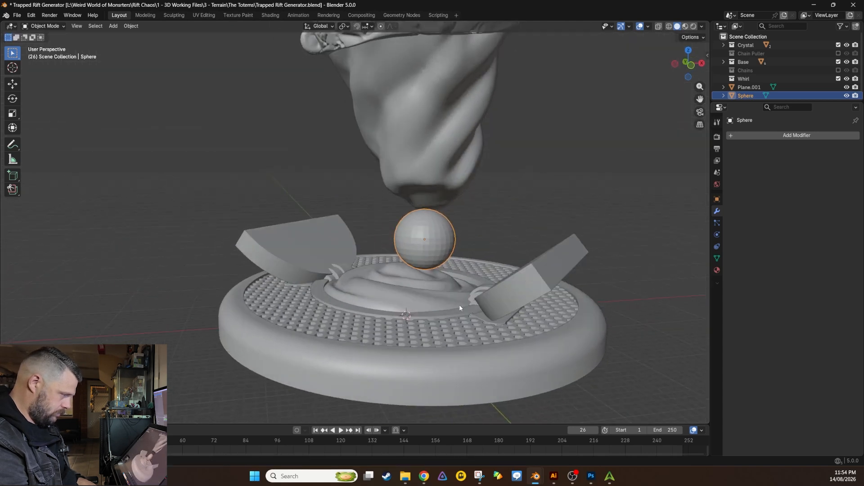
Step: Stretch the sphere along Z until it overlaps both the crystal tip and the whirl, and save the file
middle_click_drag(467, 298, 470, 269)
key("s")
key("z")
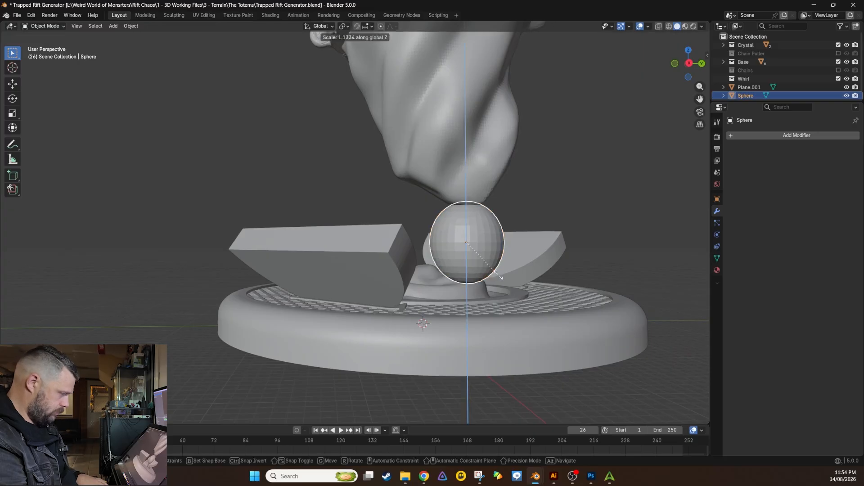
left_click(529, 281)
middle_click_drag(529, 280, 460, 251)
key("ctrl+s")
key("ctrl+a")
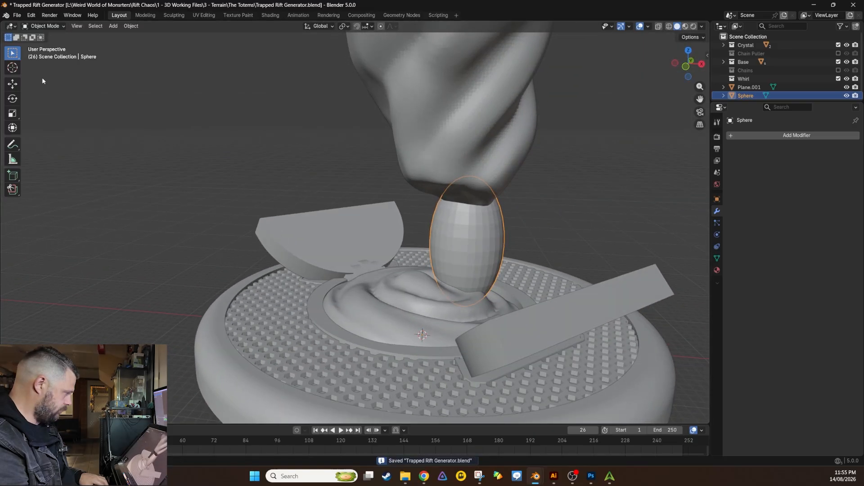
Step: Sculpt the sphere into a column flaring from the crystal's lower tip onto the whirl, starting with the Elastic Snake Hook brush
left_click(209, 162)
left_click(44, 26)
left_click(44, 54)
middle_click_drag(450, 212, 531, 235)
left_click(468, 388)
mouse_move(432, 198)
middle_mouse_down()
mouse_move(347, 130)
mouse_move(409, 211)
middle_mouse_up()
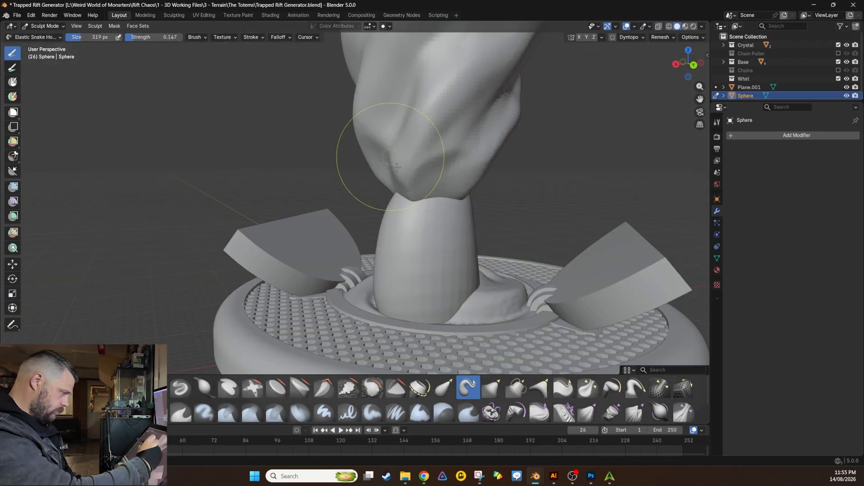
left_click(492, 387)
left_click_drag(472, 293, 569, 289)
mouse_move(569, 252)
middle_mouse_down()
mouse_move(509, 311)
mouse_move(568, 216)
middle_mouse_up()
mouse_move(581, 212)
left_mouse_down()
mouse_move(595, 205)
mouse_move(597, 185)
left_mouse_up()
mouse_move(540, 203)
middle_mouse_down()
mouse_move(432, 203)
mouse_move(495, 252)
middle_mouse_up()
Step: Build up the upper part of the column beneath the crystal with downward clay strokes
middle_click_drag(450, 226, 432, 149)
key("c")
left_click_drag(450, 143, 455, 194)
mouse_move(504, 180)
middle_mouse_down()
mouse_move(439, 206)
mouse_move(429, 251)
middle_mouse_up()
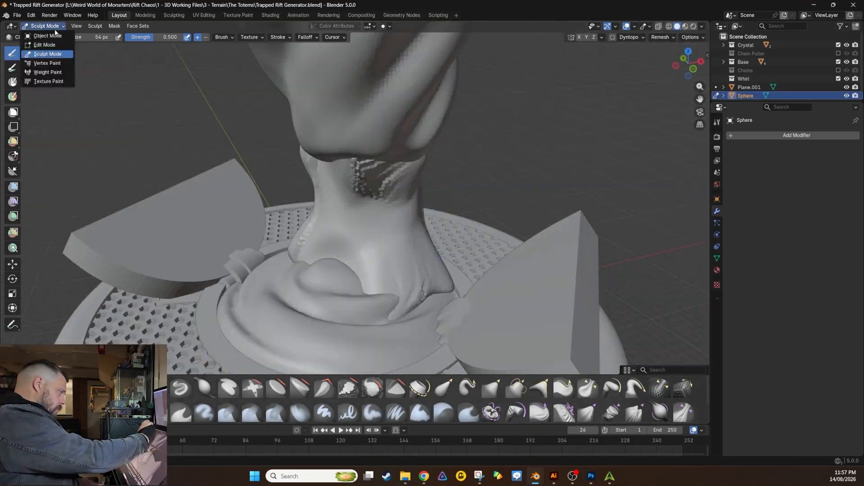
Step: Return to Object Mode and join the sculpted column and the whirl into one object
left_click(54, 26)
left_click(44, 35)
key("ctrl+j")
Step: Sculpt flowing ridges on the joined column below the crystal with the Clay Strips brush, and return to Object Mode
left_click(58, 27)
left_click(47, 53)
mouse_move(405, 203)
middle_mouse_down()
mouse_move(468, 252)
mouse_move(411, 316)
mouse_move(406, 189)
middle_mouse_up()
left_click_drag(311, 90, 327, 174)
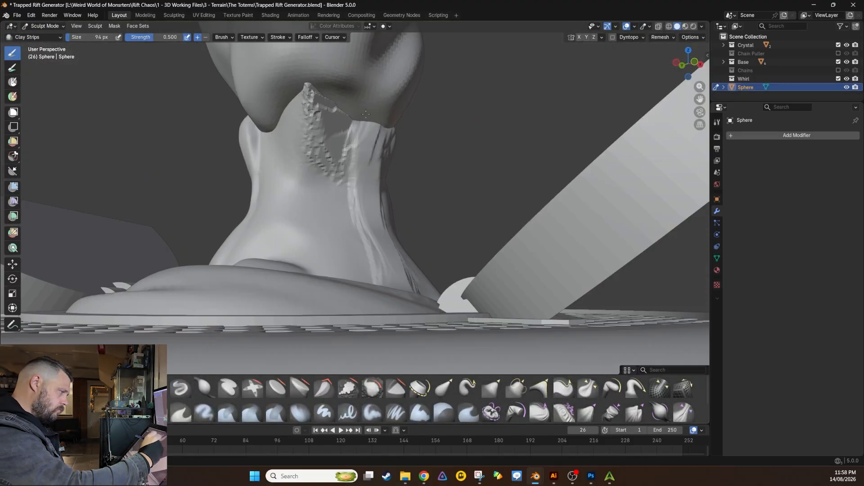
middle_click_drag(360, 180, 433, 234)
mouse_move(405, 180)
middle_mouse_down()
mouse_move(441, 270)
mouse_move(432, 166)
mouse_move(396, 252)
middle_mouse_up()
middle_click_drag(397, 252, 435, 287)
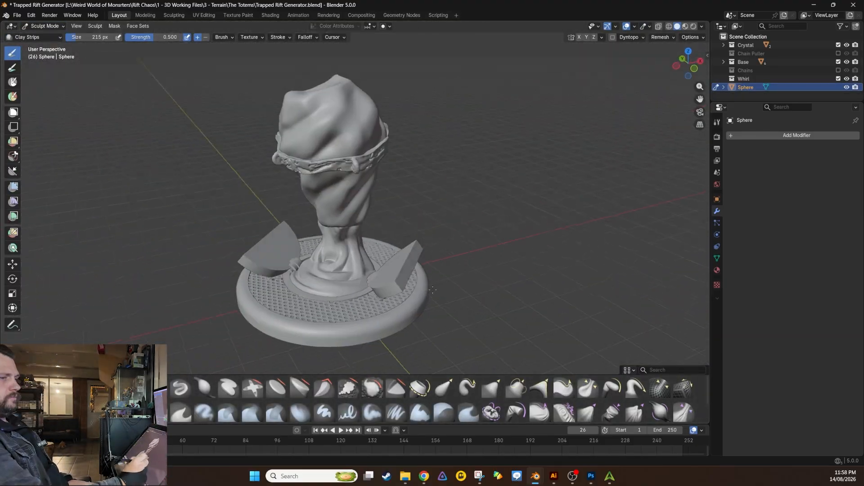
left_click(44, 26)
left_click(45, 36)
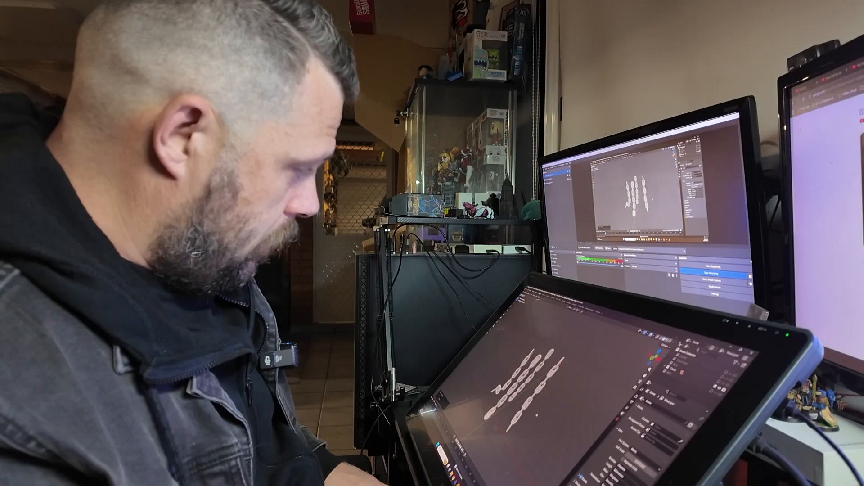
Step: Duplicate the chains collection and name the copy Chains Joined
left_click(671, 373)
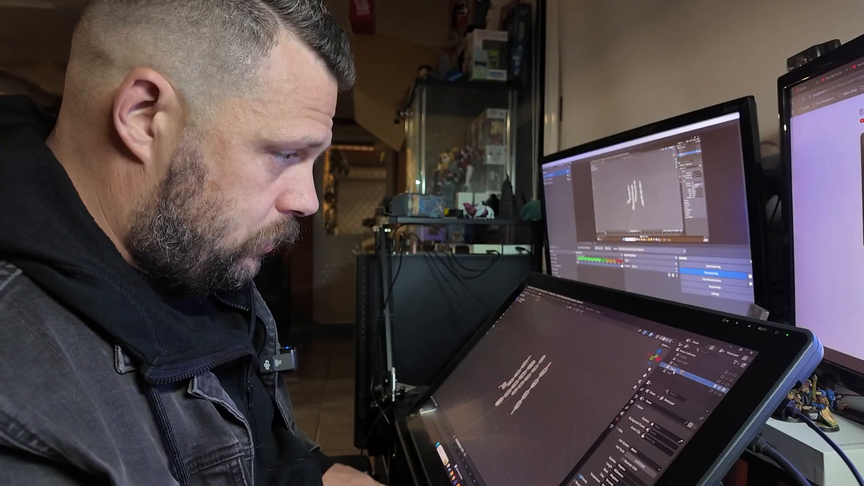
right_click(670, 374)
left_click(669, 348)
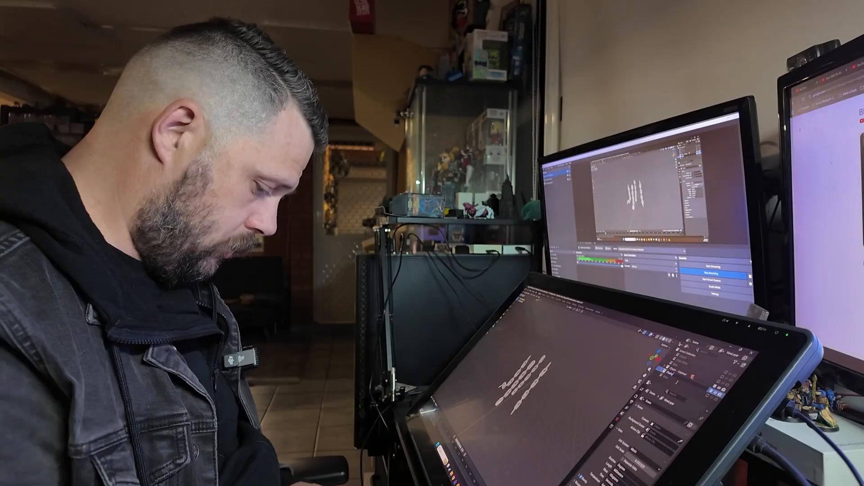
type("Joined")
key("Return")
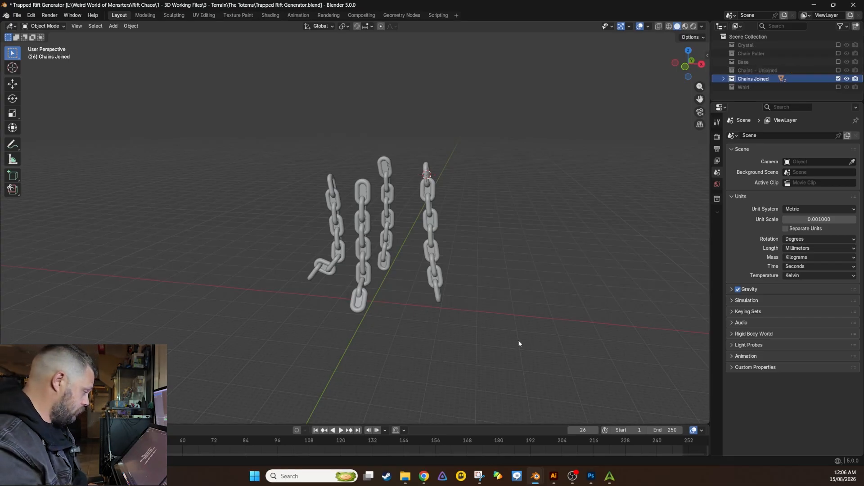
Step: Select the links of all four chains, make one link active, and join them into a single object
left_click_drag(486, 355, 261, 141)
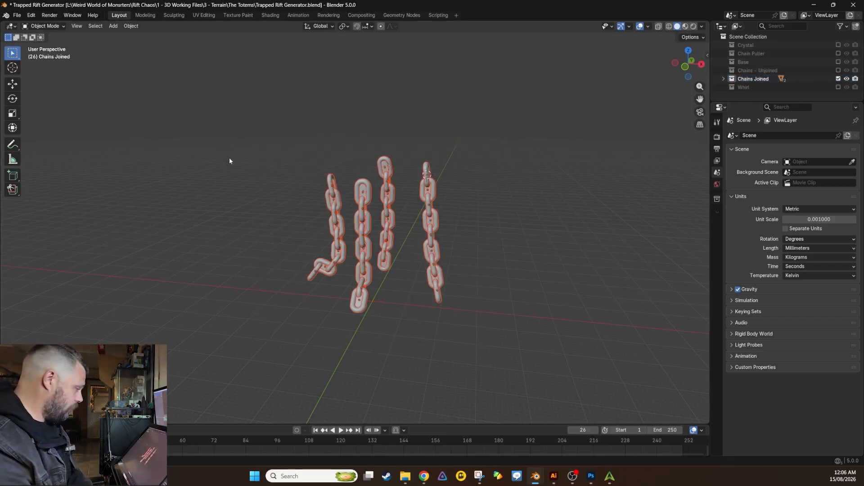
left_click(379, 163, "shift")
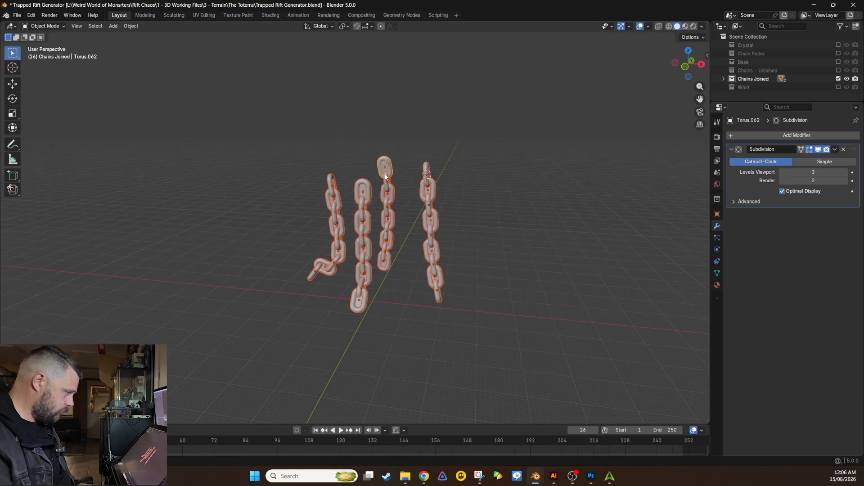
scroll(427, 160, "up", 4)
scroll(438, 166, "down", 2)
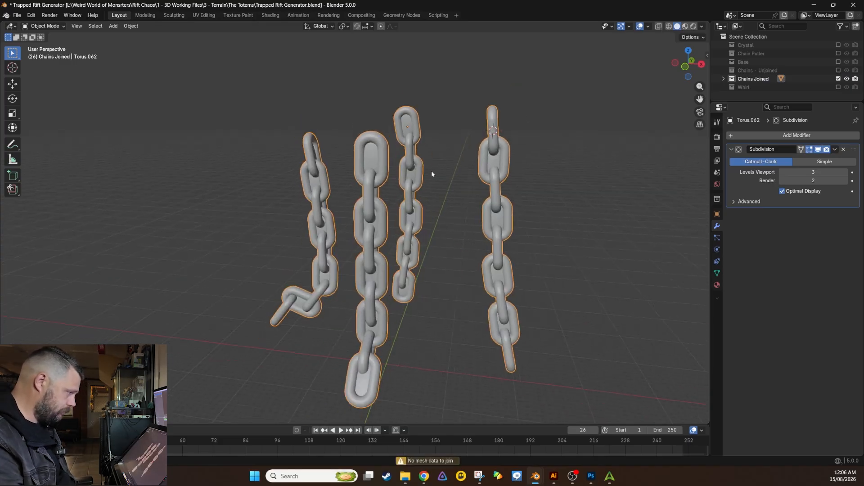
key("ctrl+j")
Step: Switch the joined chains to Sculpt Mode, set the remesh voxel size to 0.220 mm, and check the links all around
left_click(45, 26)
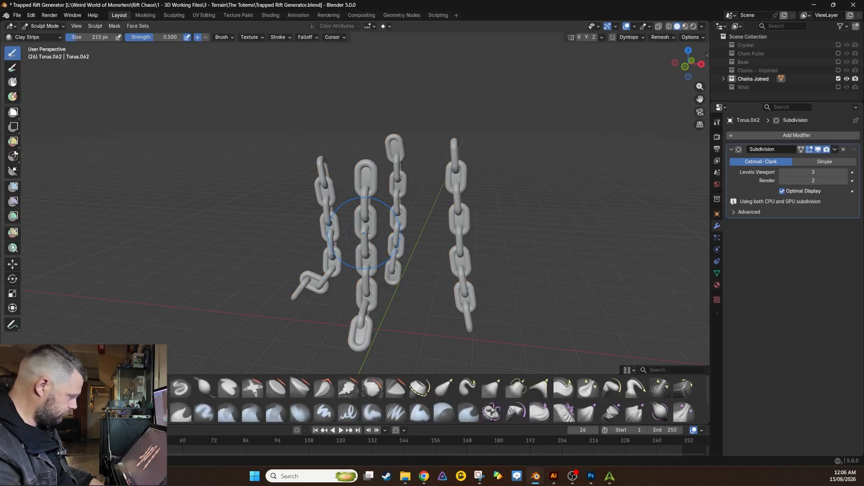
key("r")
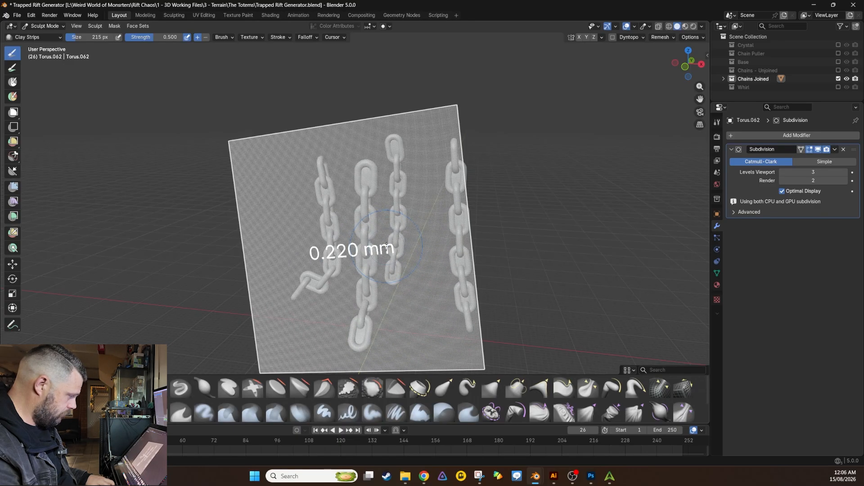
left_click(387, 247)
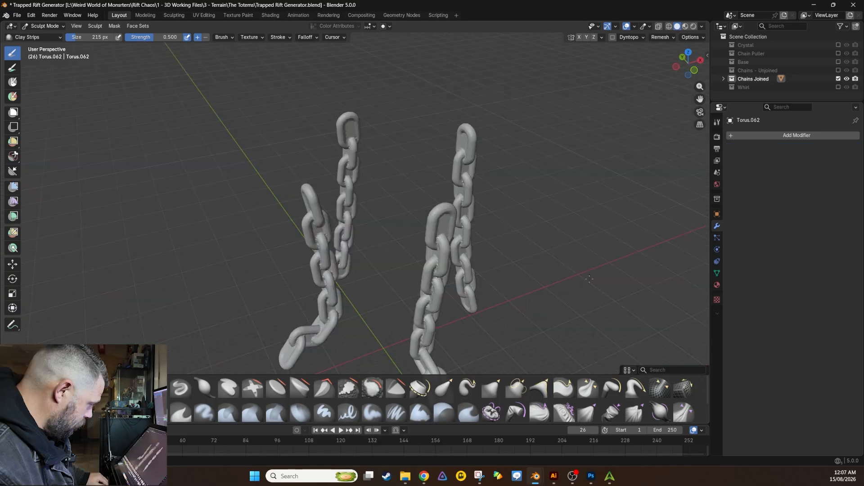
middle_click_drag(580, 293, 496, 258)
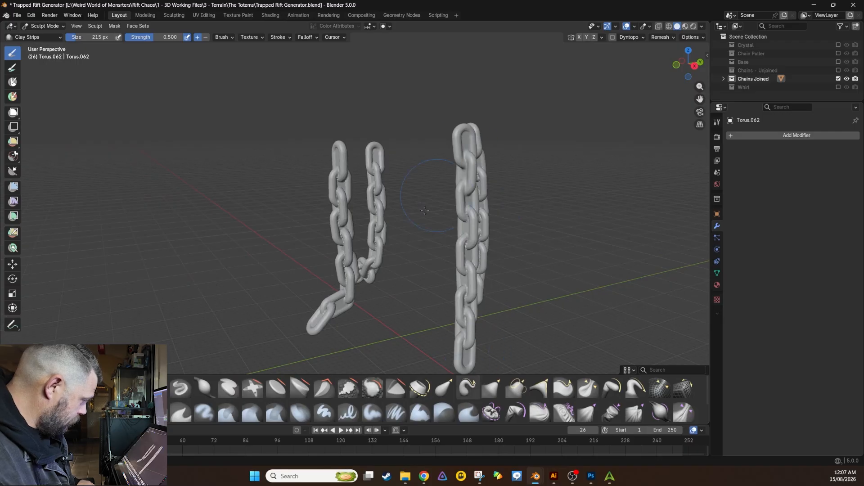
middle_click_drag(353, 282, 453, 294)
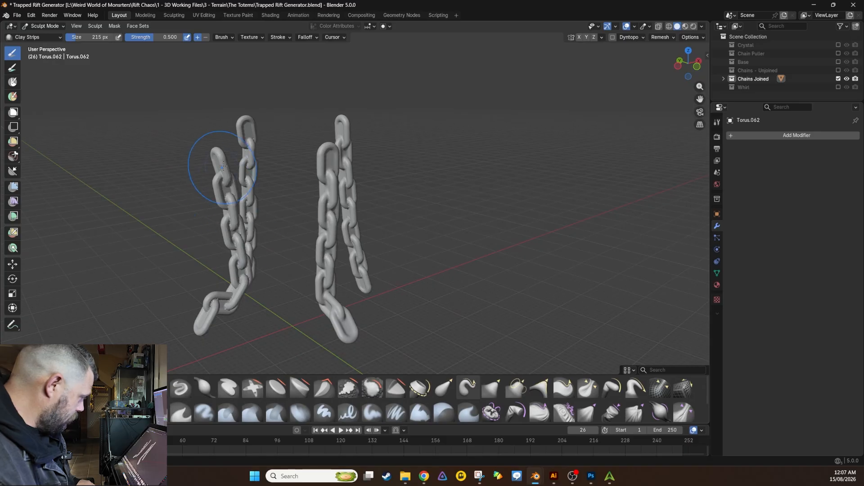
middle_click_drag(223, 319, 302, 319)
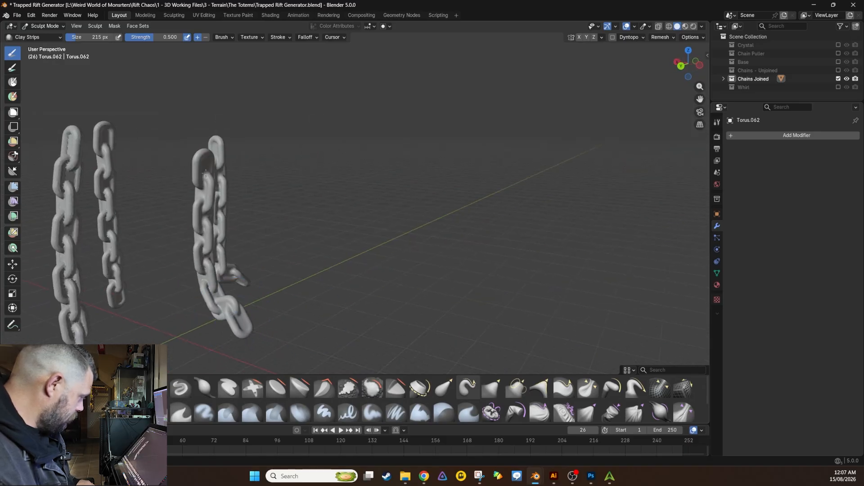
middle_click_drag(135, 228, 254, 159, "shift")
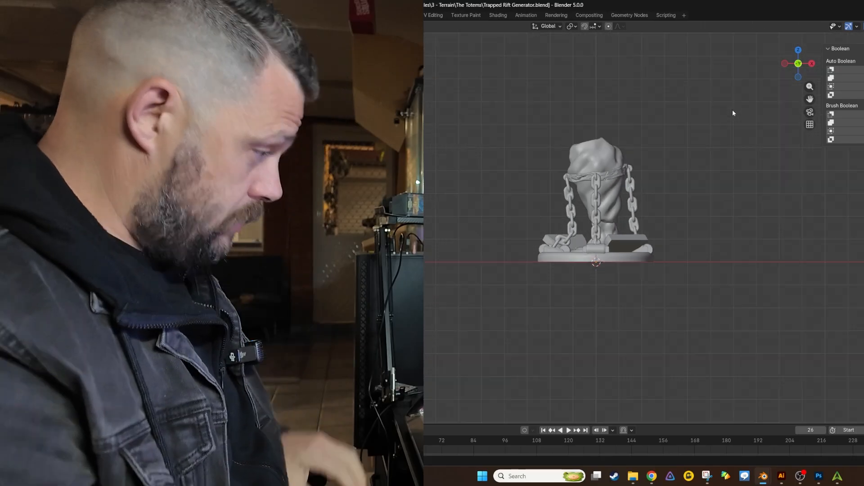
Step: Copy all parts of the assembled miniature, paste them into the emptied scene, and frame the pasted model
middle_click_drag(733, 109, 701, 167)
left_click_drag(733, 296, 454, 106)
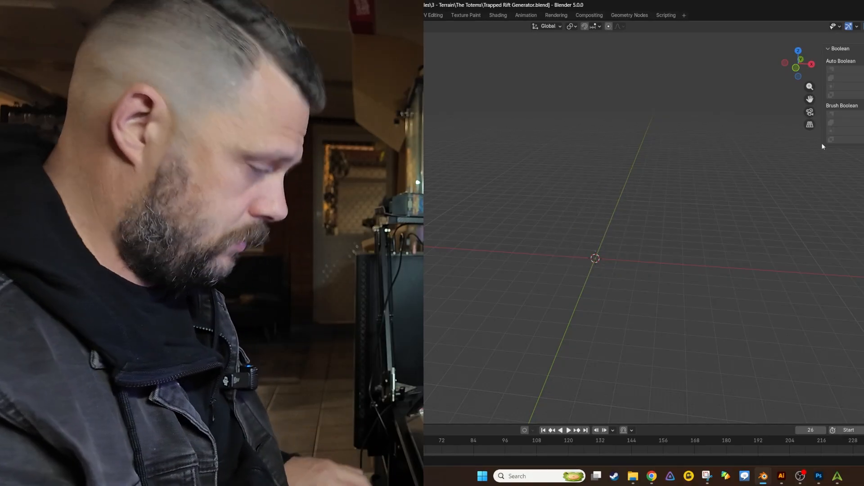
key("ctrl+v")
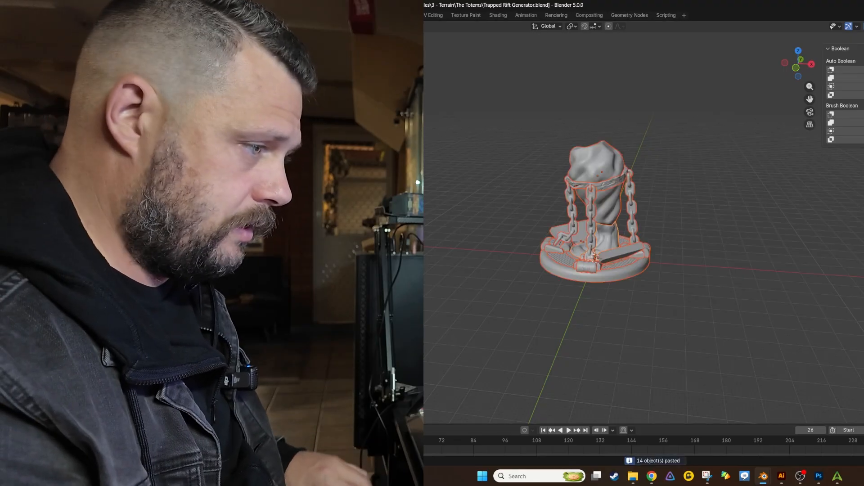
key("KP_Decimal")
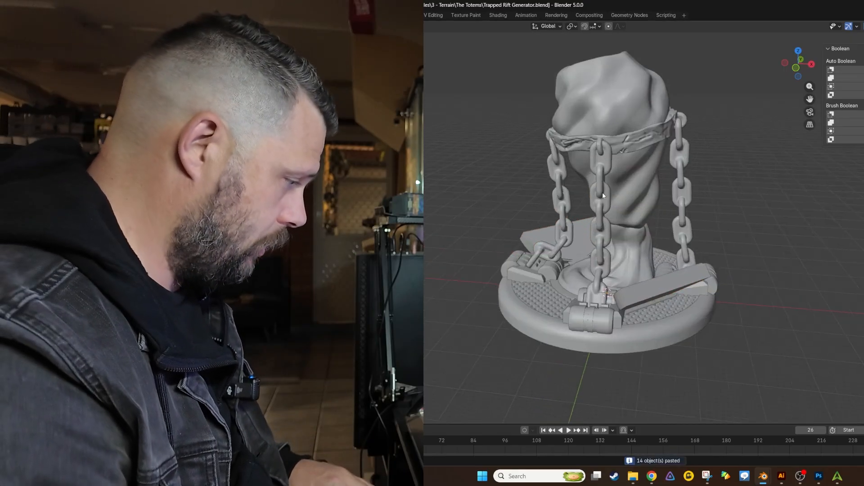
mouse_move(669, 208)
middle_mouse_down()
mouse_move(741, 201)
mouse_move(603, 207)
mouse_move(656, 214)
middle_mouse_up()
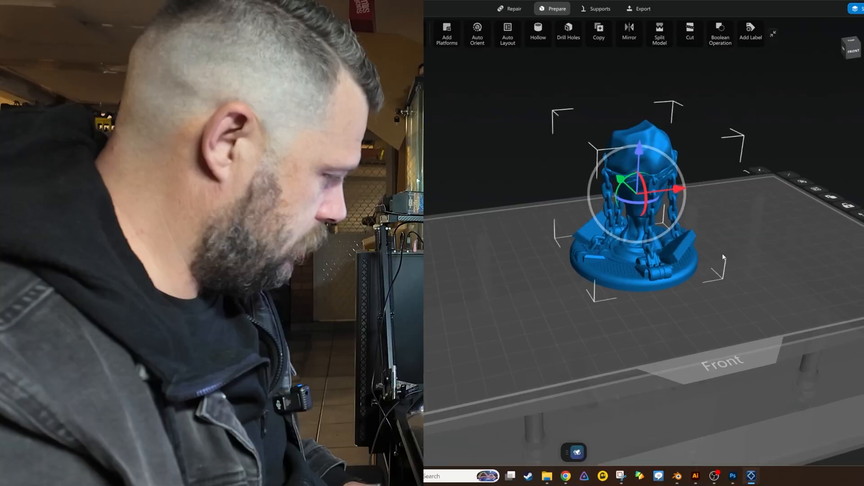
Step: In the 3D-print slicer, rotate the miniature so it lies on its side above the build plate
middle_click_drag(703, 261, 657, 274)
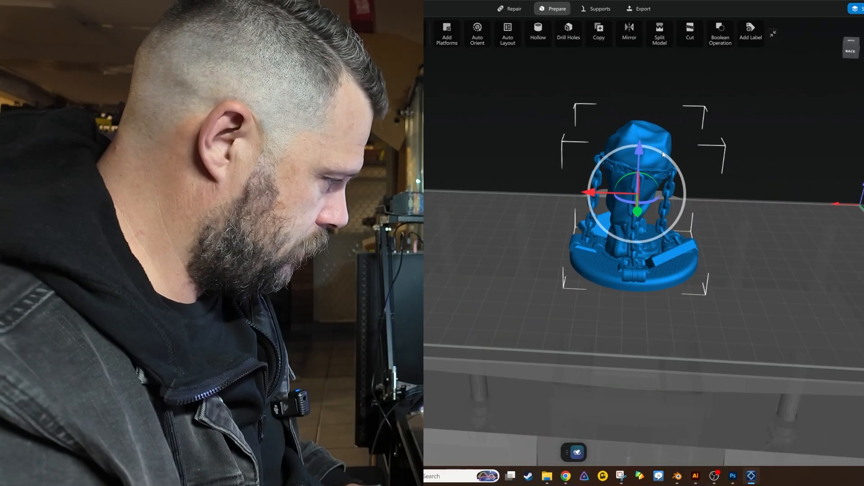
left_click_drag(622, 176, 652, 191)
middle_click_drag(708, 286, 645, 182)
left_click_drag(645, 183, 653, 193)
Step: Examine the auto-generated supports beneath the crystal, chains and base from the side and from below
middle_click_drag(653, 193, 630, 177)
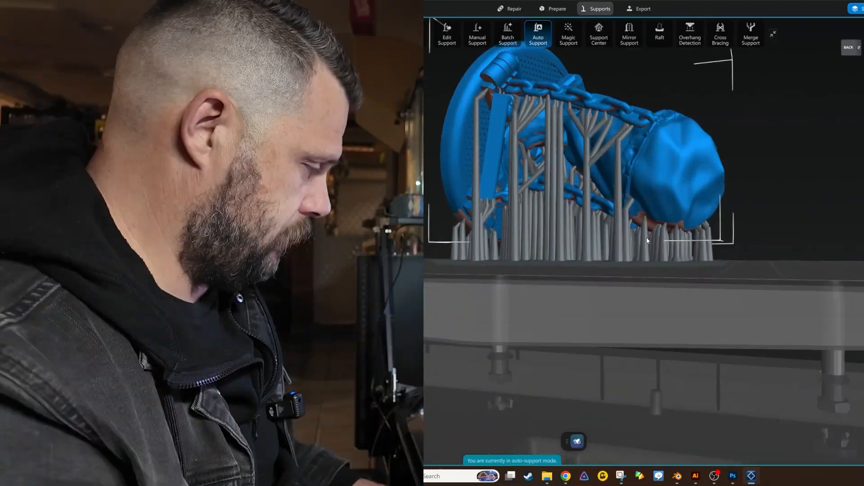
scroll(647, 238, "up", 6)
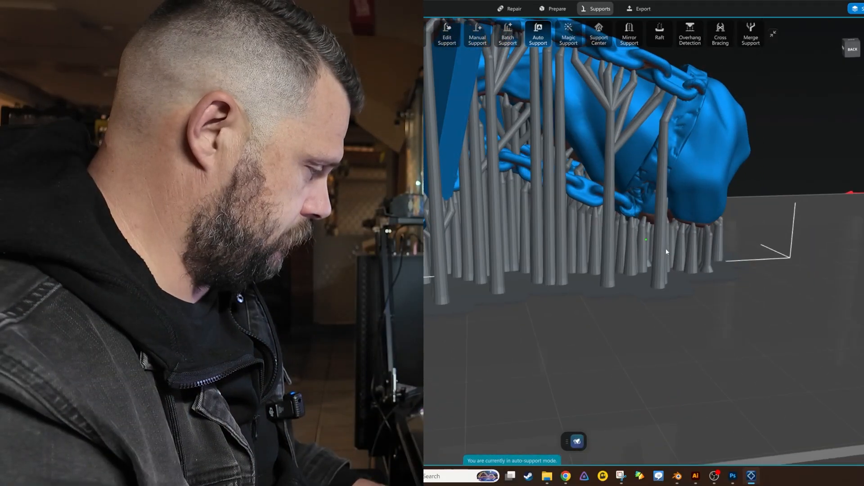
middle_click_drag(672, 242, 604, 315)
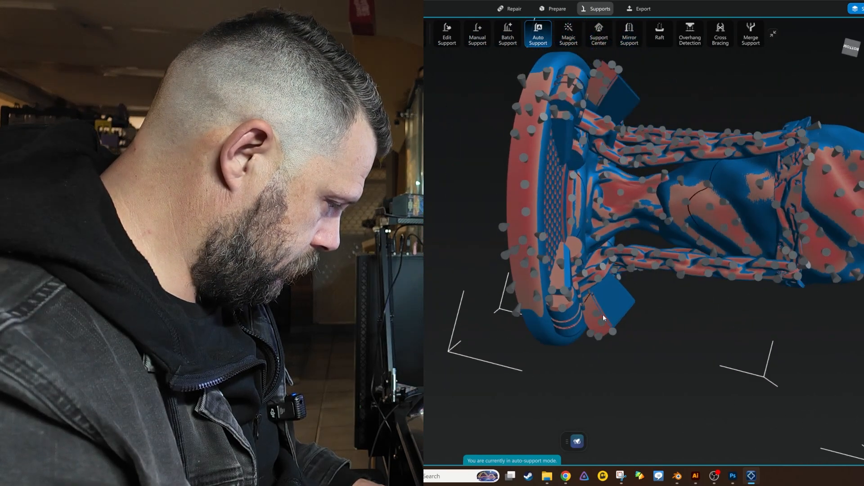